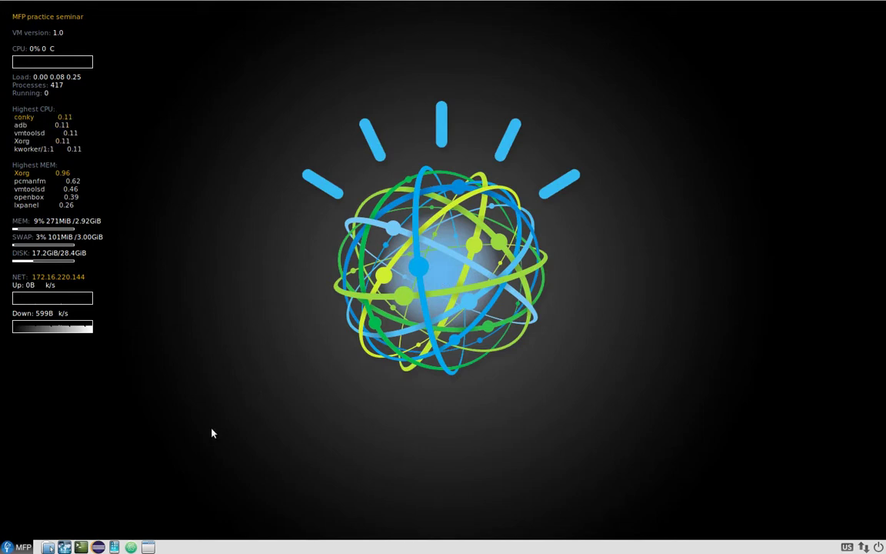
Step: Open the Chromium browser and search the web for ninjamock
click(65, 546)
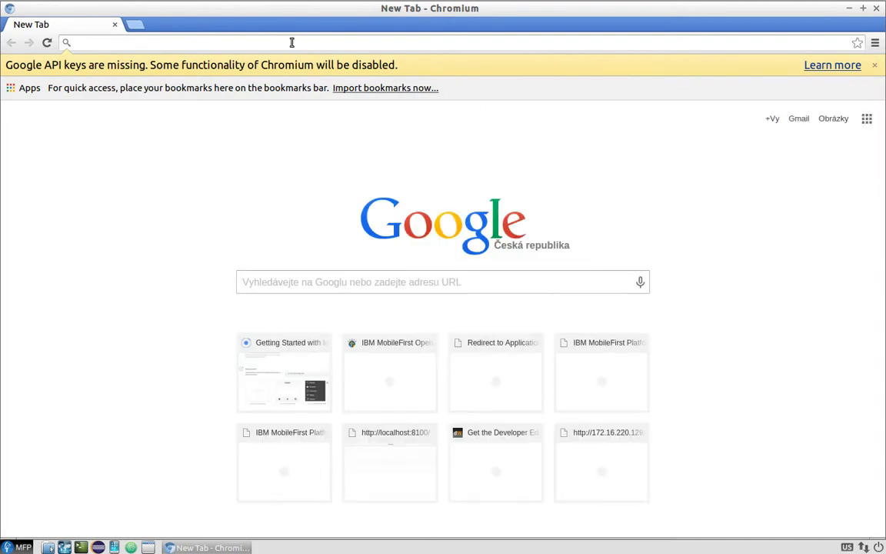
click(292, 41)
text(ninja)
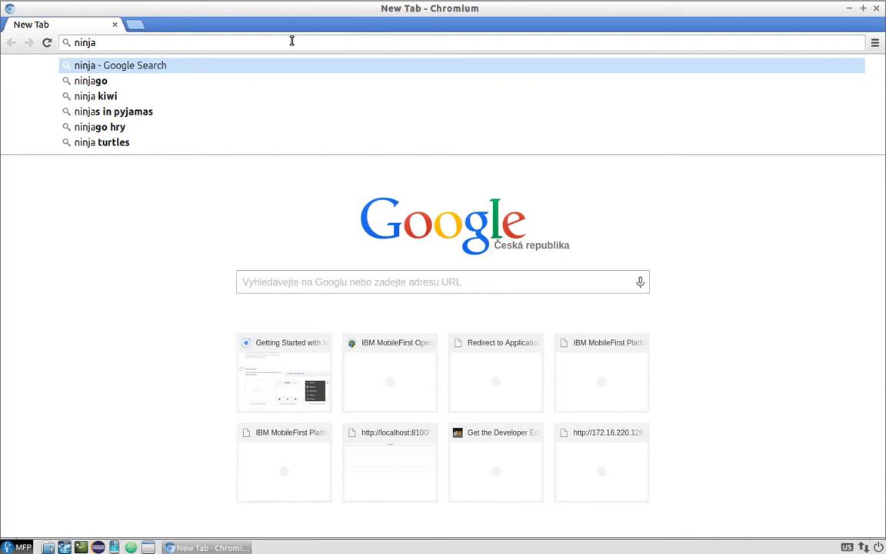
text(mock)
key(Return)
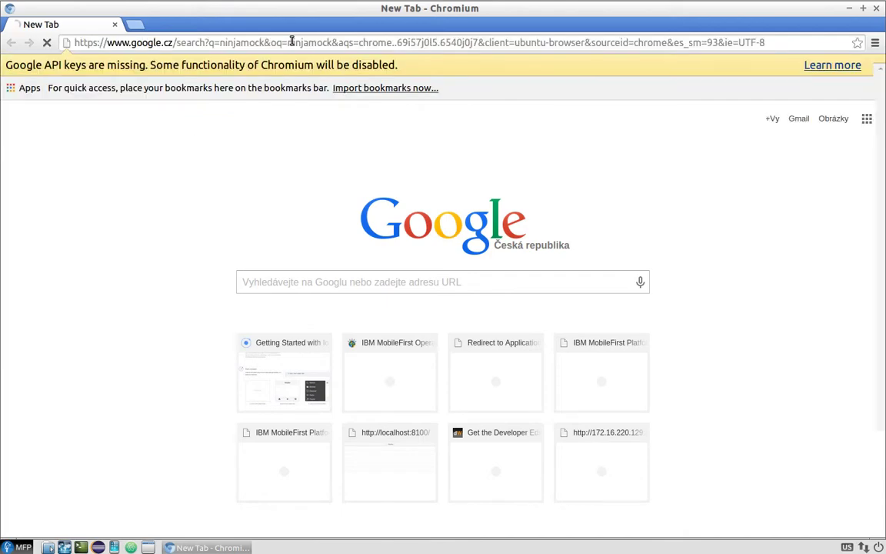
Step: Open the NinjaMock website and start designing a new iPhone project
click(143, 221)
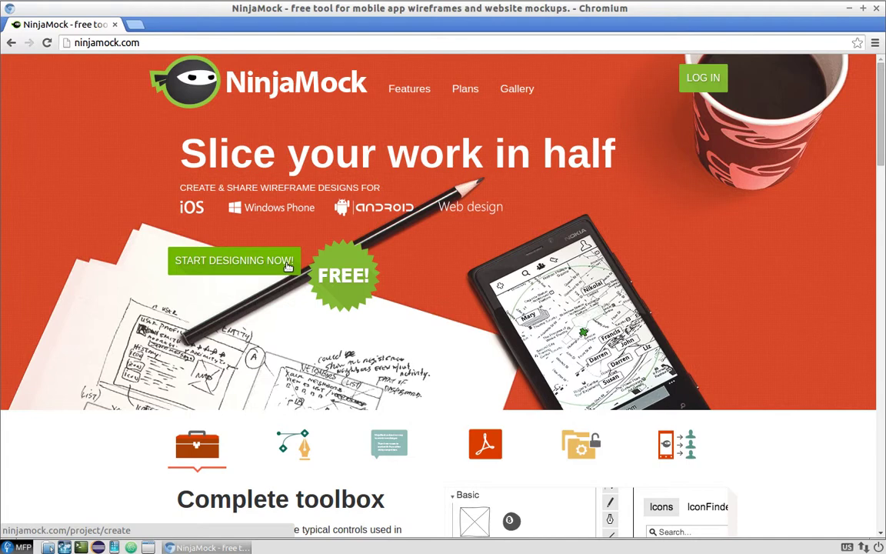
click(286, 263)
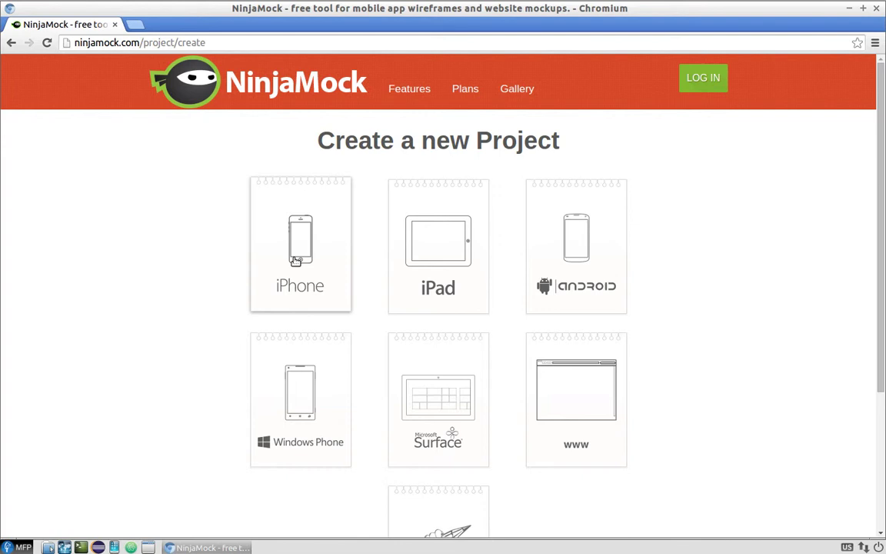
click(295, 260)
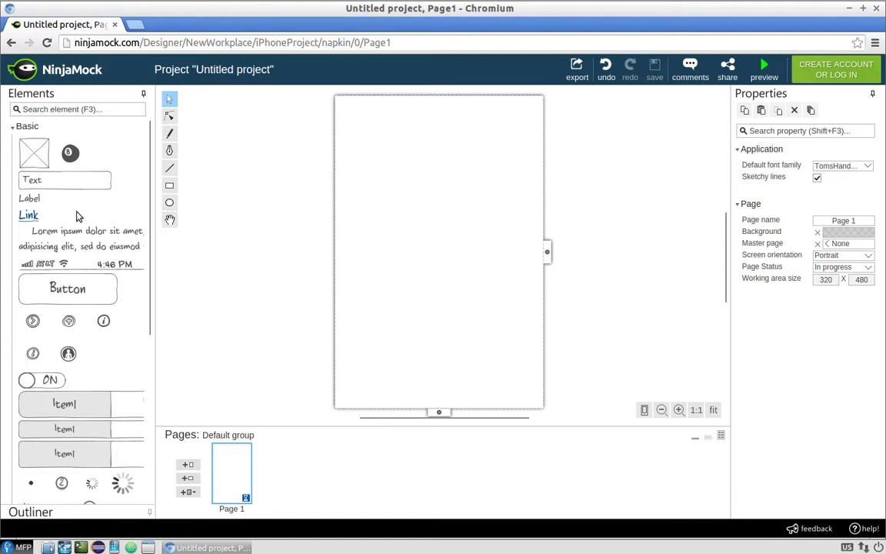
Step: Place two text boxes and a button stacked and centred around the middle of Page 1
drag(62, 186, 428, 253)
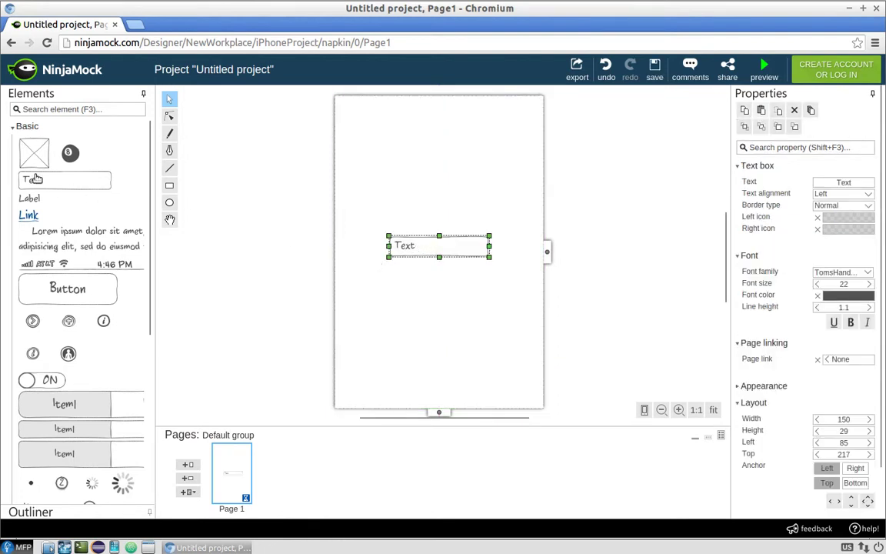
drag(37, 180, 412, 274)
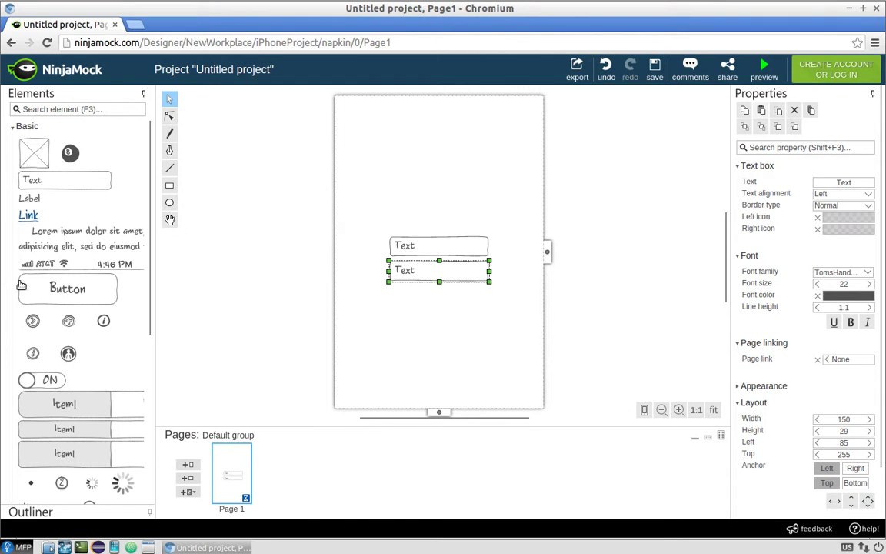
drag(52, 289, 440, 311)
Step: Change the button's label to "Sign in"
double_click(444, 307)
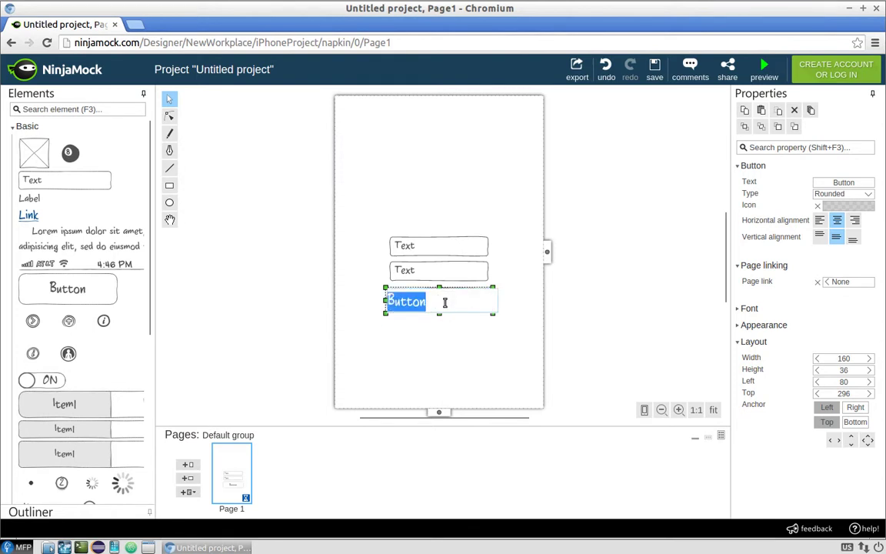
text(Sign)
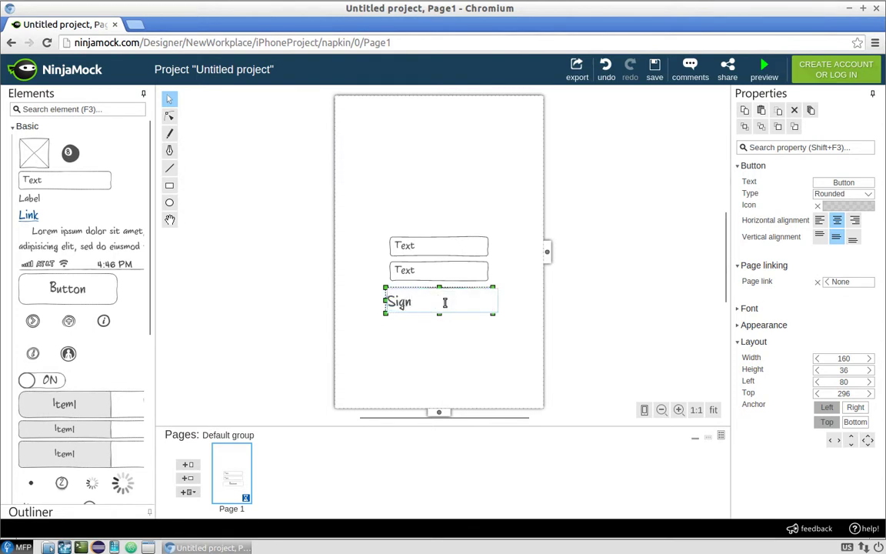
text( in)
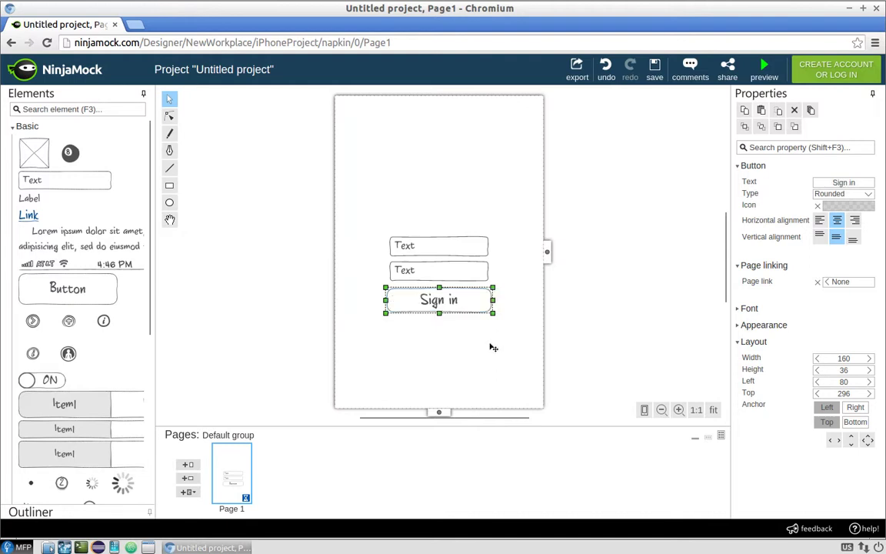
click(517, 371)
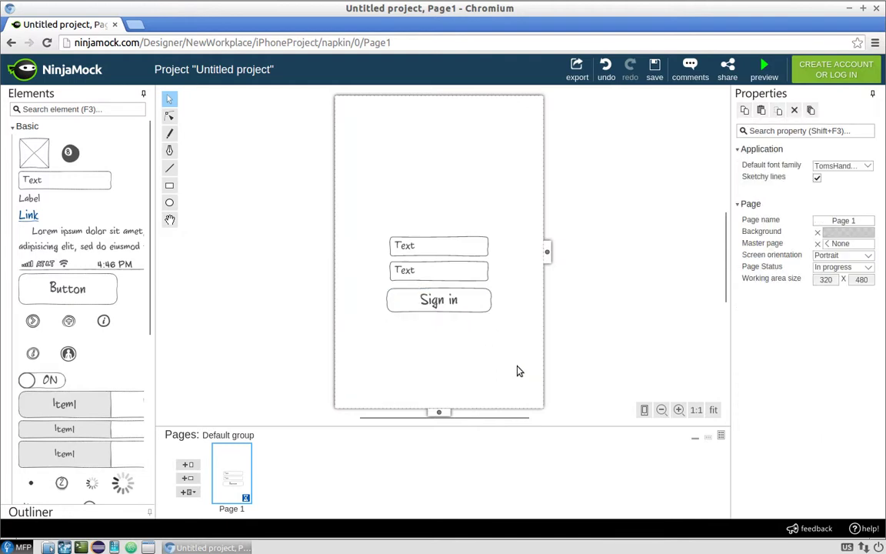
Step: Give the Sign in button a solid right-pointing triangle icon from the built-in icon set
click(452, 301)
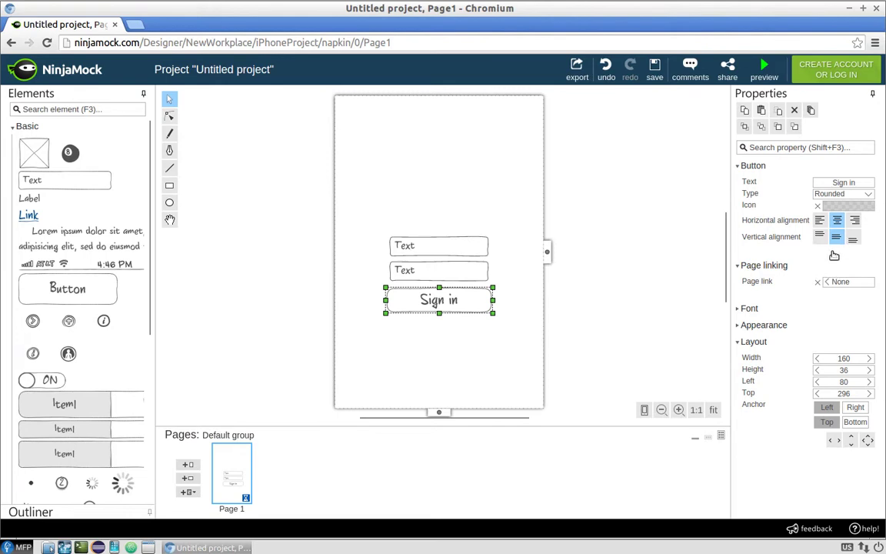
click(845, 207)
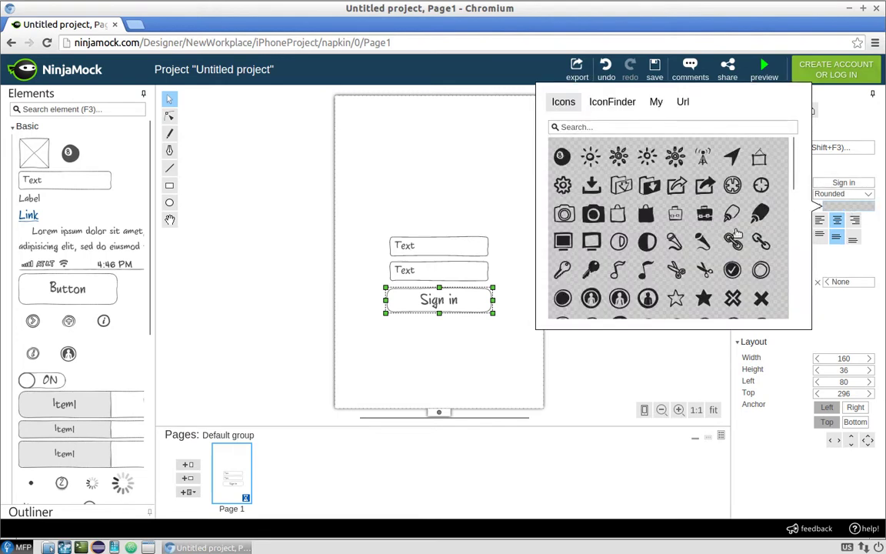
scroll(711, 264, down, 5)
scroll(711, 264, down, 4)
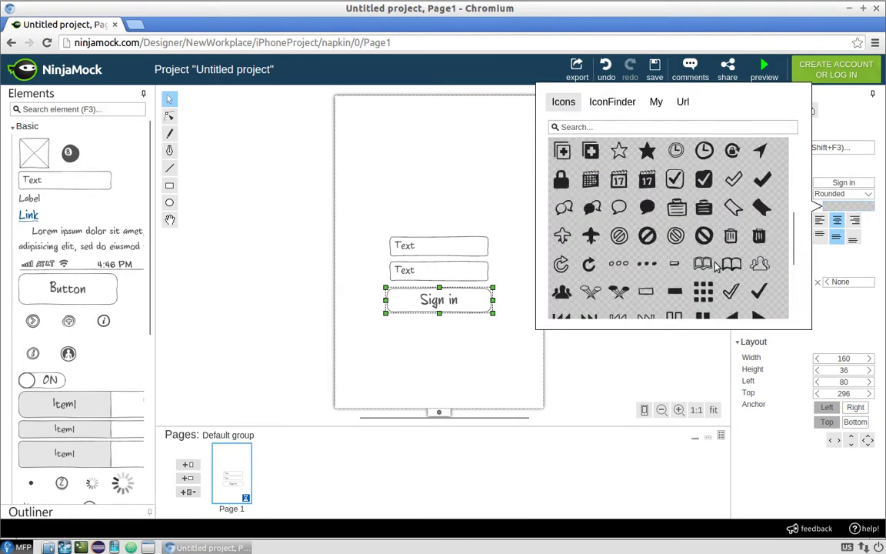
click(760, 222)
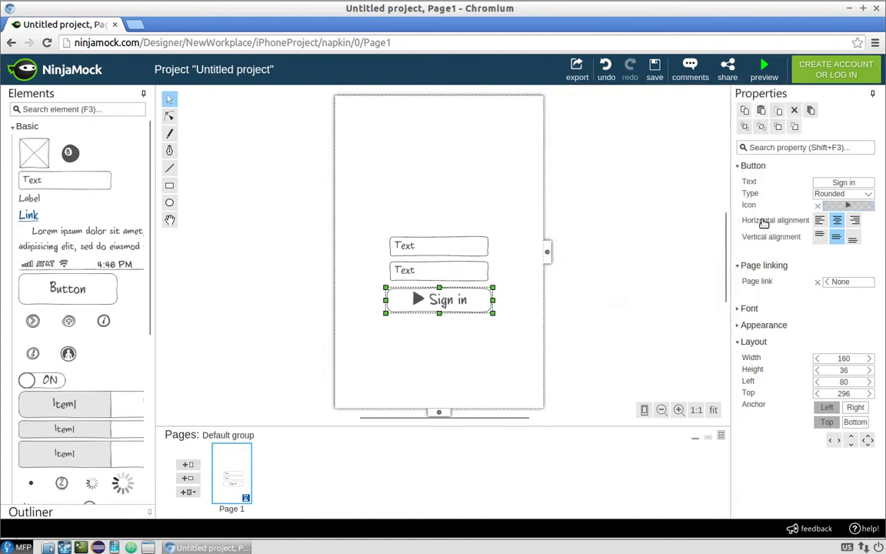
click(575, 297)
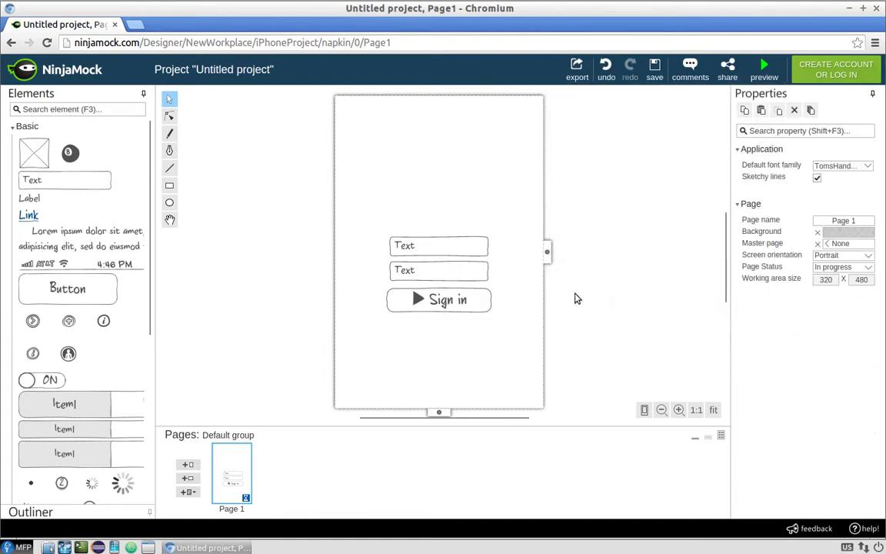
Step: Change the upper text box's text to "Login" and the lower one's to "Password"
click(473, 300)
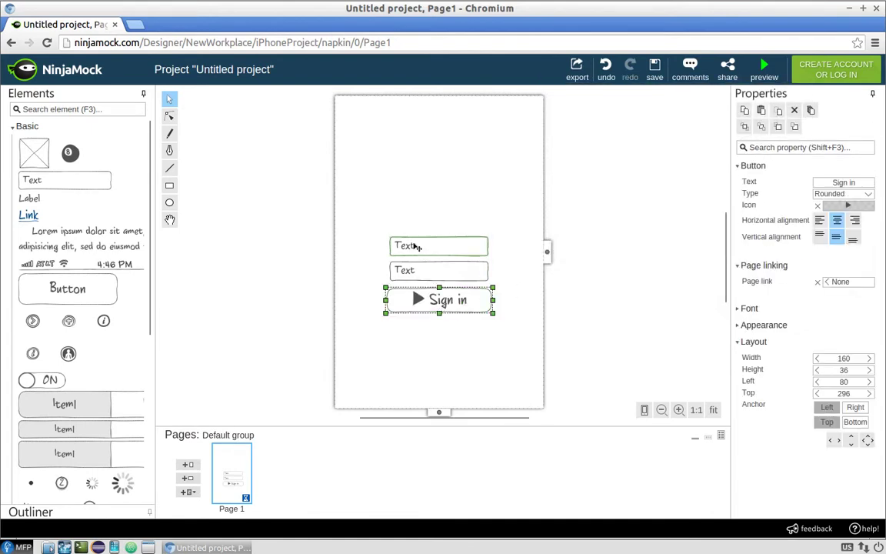
click(413, 247)
double_click(413, 247)
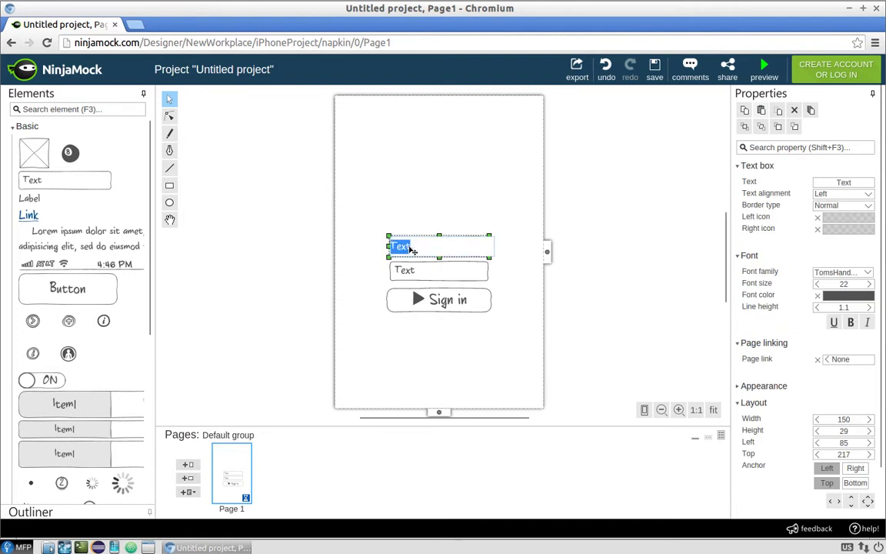
text(Login)
double_click(407, 272)
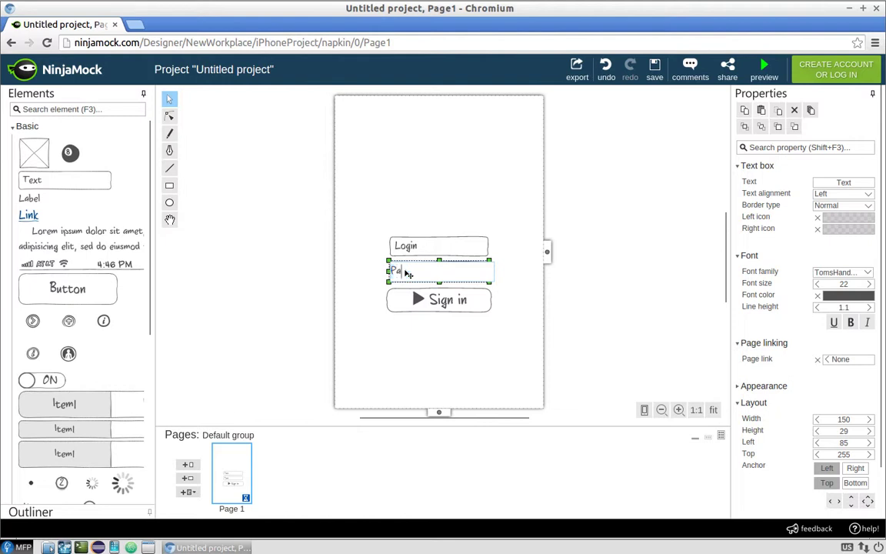
text(Passowrd)
key(Return)
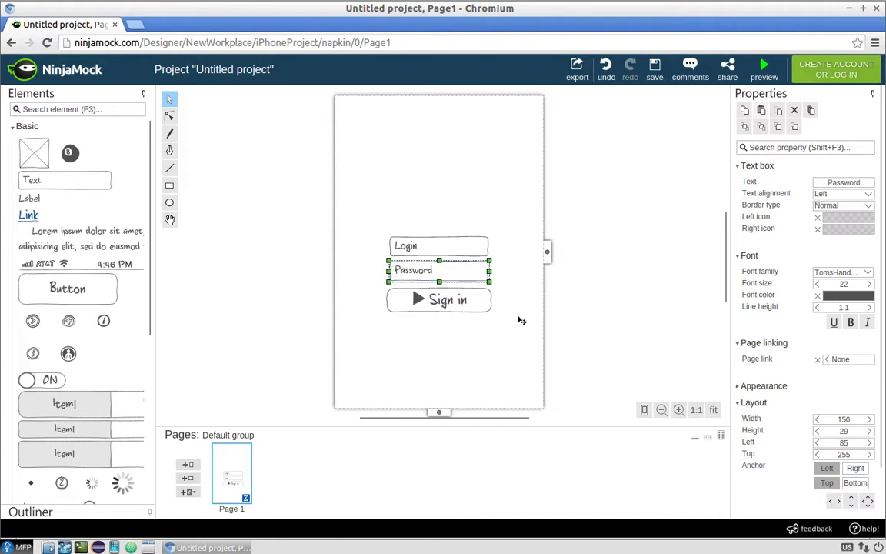
click(613, 299)
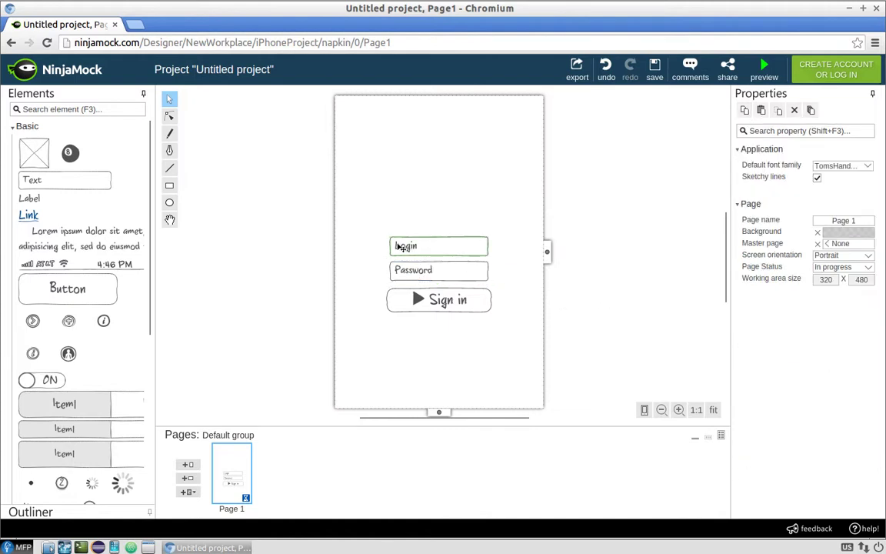
Step: Widen the Login text box on both sides to a width of about 216
click(401, 247)
drag(390, 246, 369, 245)
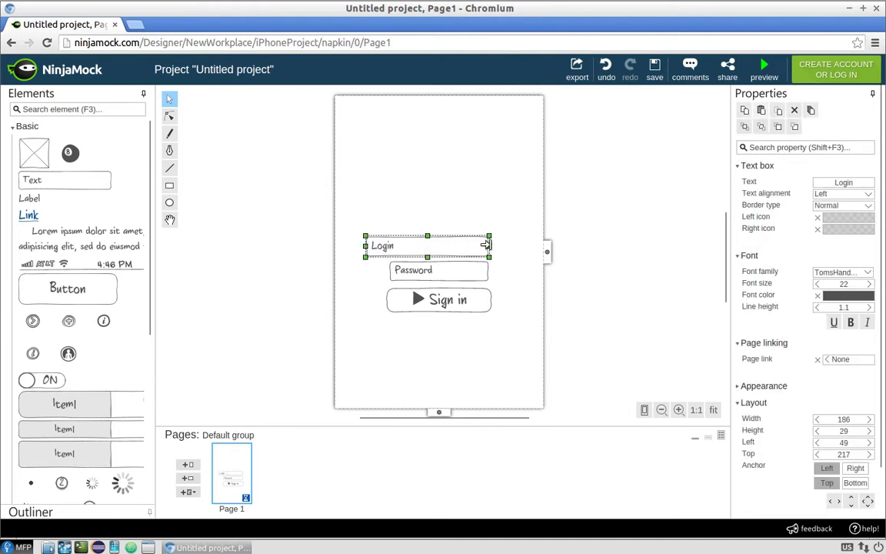
drag(486, 244, 509, 247)
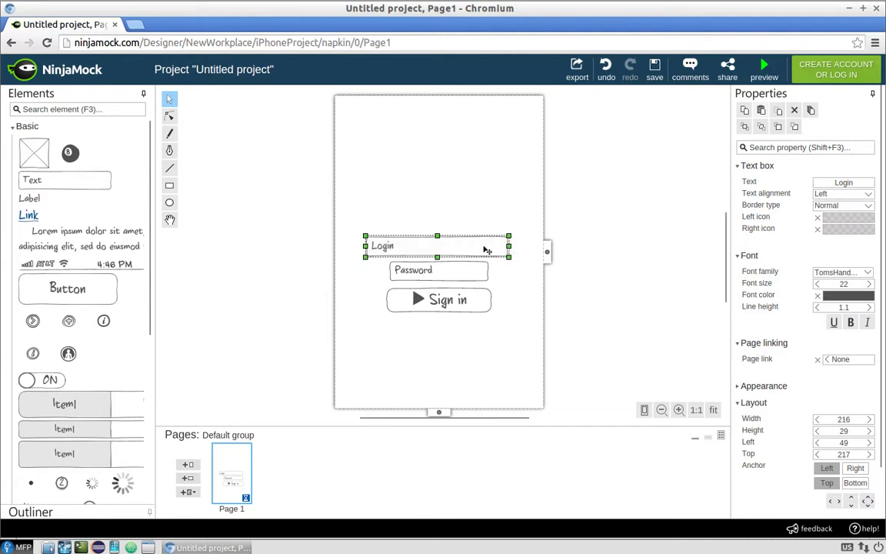
click(504, 290)
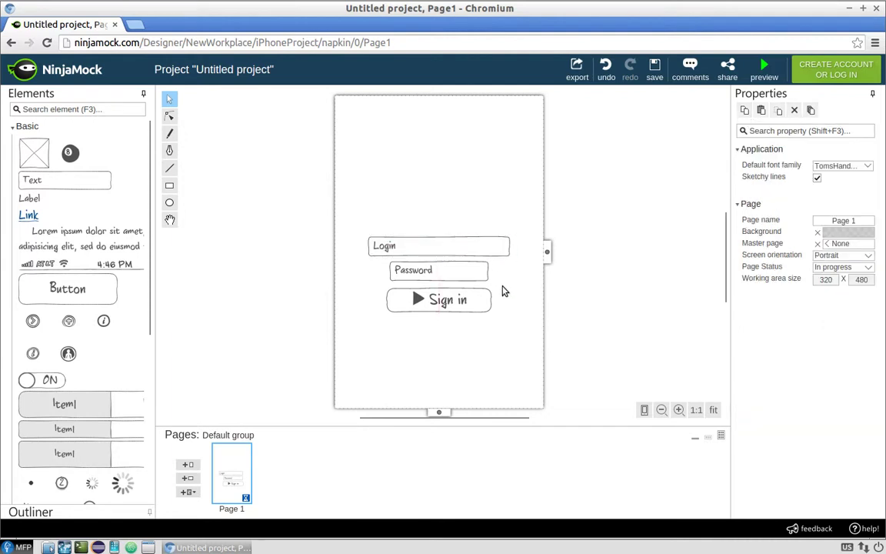
Step: Widen the Password text box on both sides to a width of about 216, matching the Login box
click(388, 274)
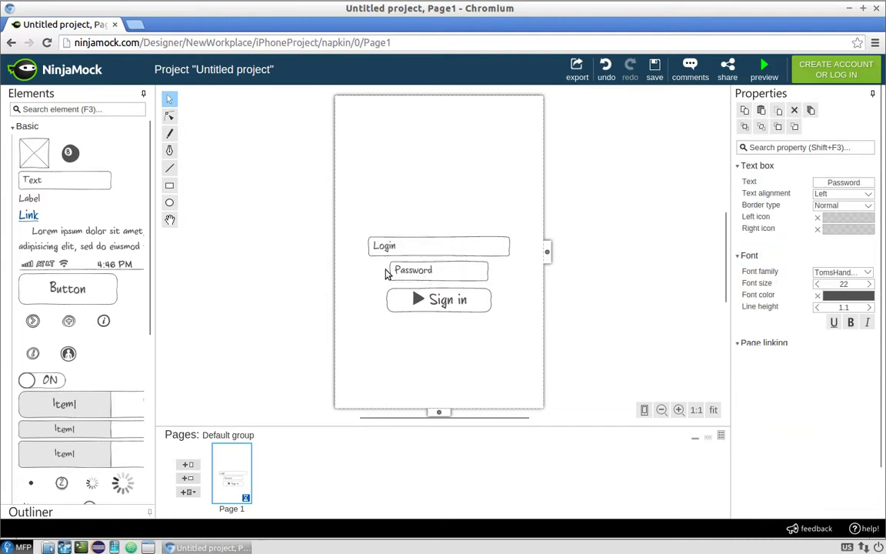
drag(387, 274, 368, 270)
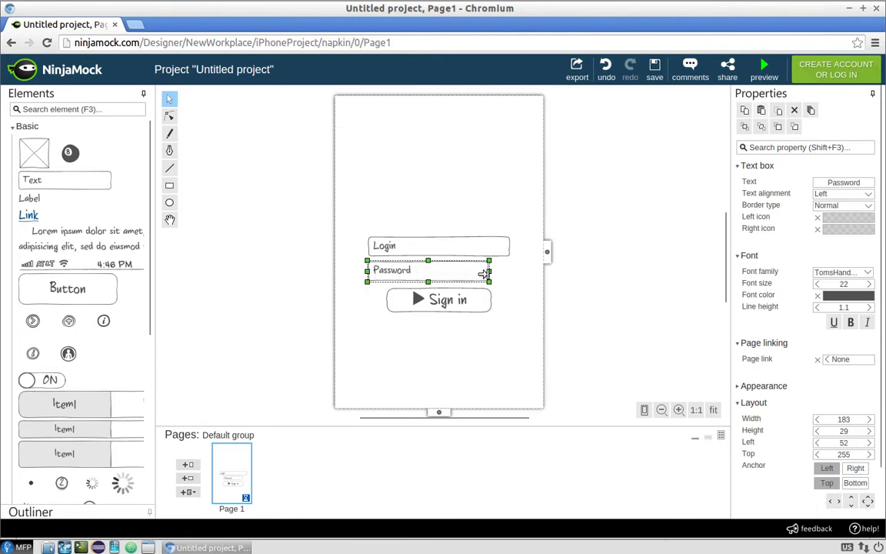
drag(486, 274, 509, 273)
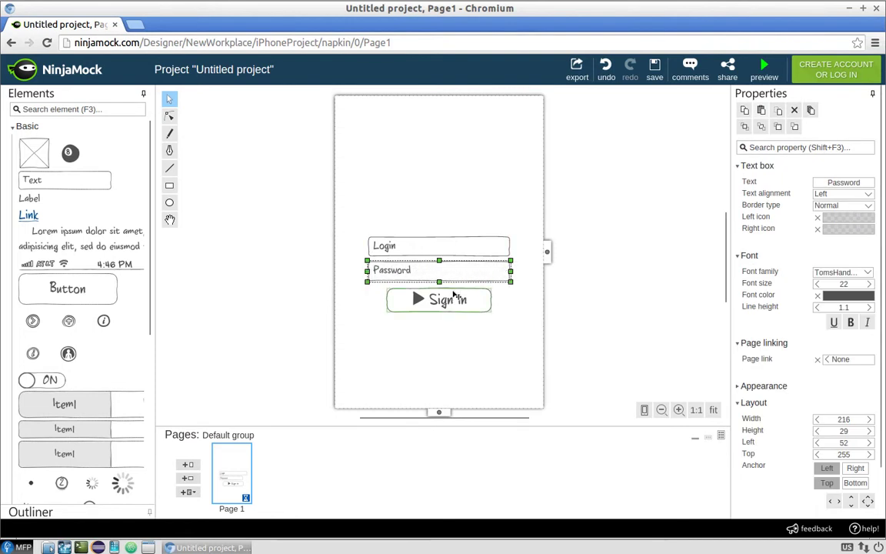
Step: Resize the Sign in button to about 216 wide and 30 high, aligned with the text boxes above it
click(453, 296)
drag(385, 300, 367, 300)
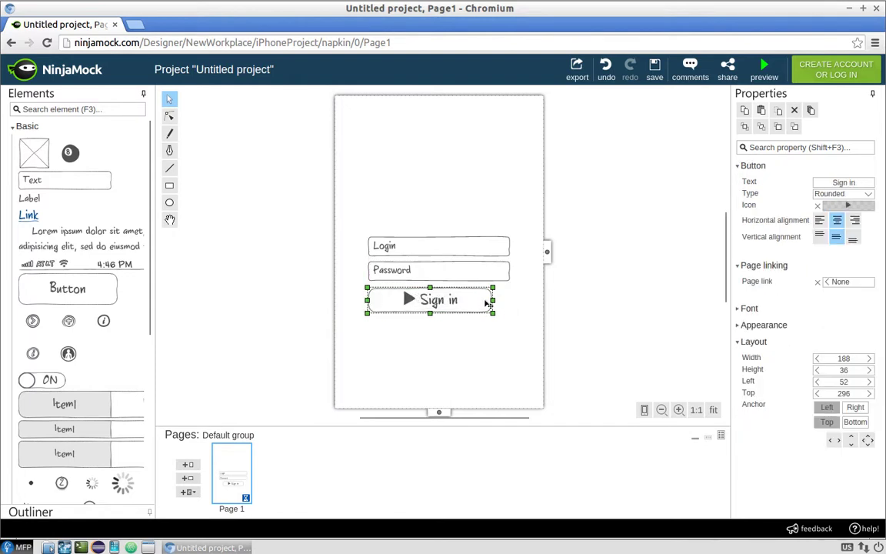
drag(490, 301, 510, 297)
click(471, 333)
click(442, 307)
drag(443, 308, 466, 308)
click(455, 322)
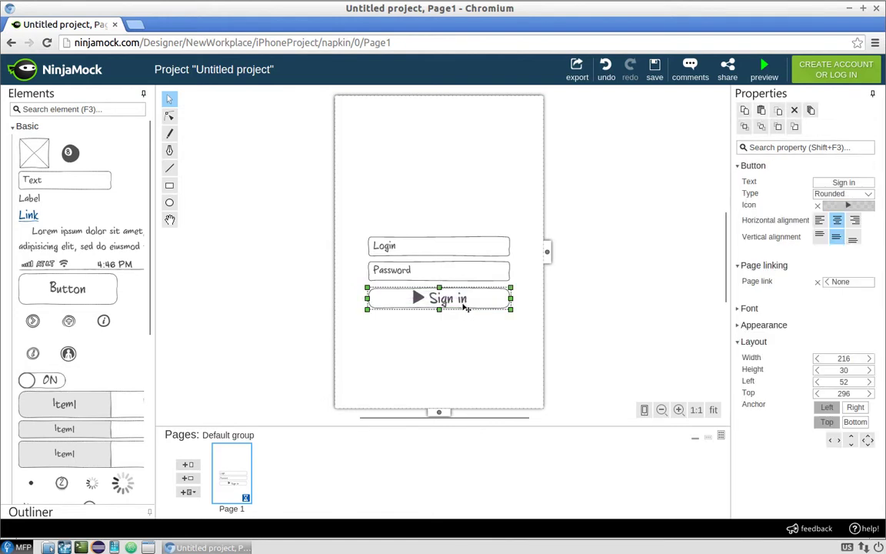
click(467, 340)
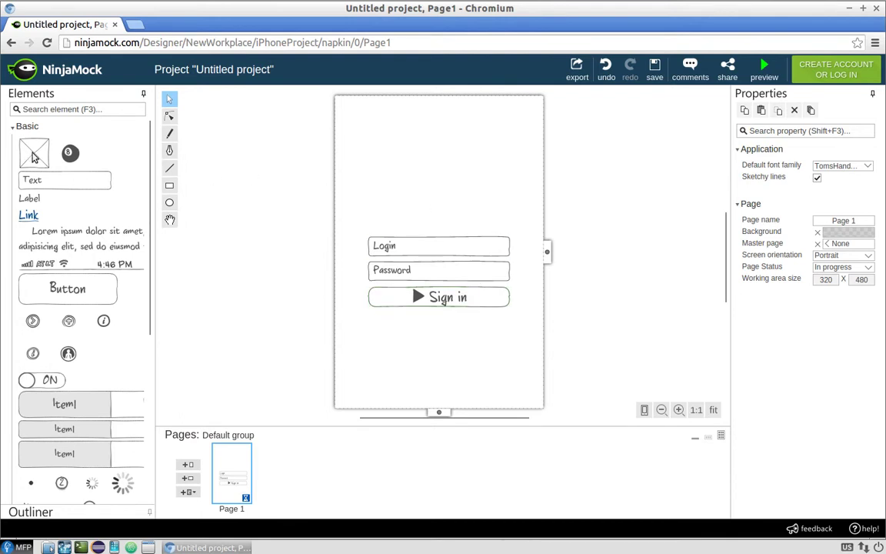
Step: Place an image placeholder centred above the Login text box
drag(33, 149, 524, 217)
drag(490, 191, 454, 186)
click(502, 191)
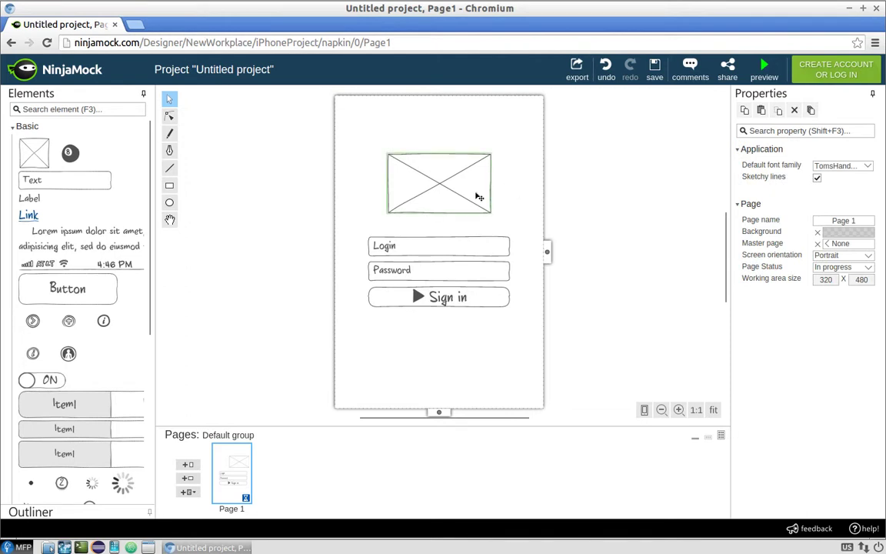
Step: Add the toolbar element with a back-arrow-shaped Bar item across the upper edge of the page
scroll(48, 308, down, 5)
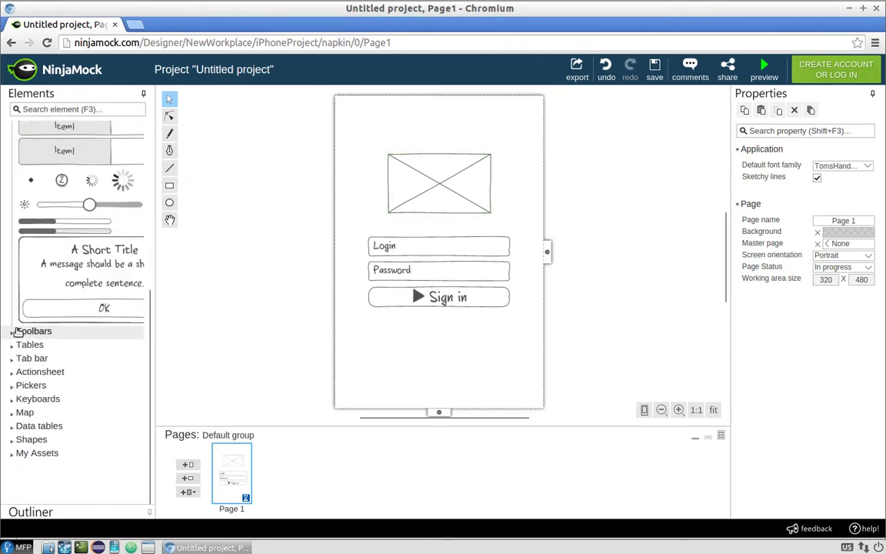
click(11, 331)
mouse_move(37, 353)
mouse_down()
mouse_move(79, 329)
mouse_move(43, 348)
mouse_up()
scroll(43, 347, down, 2)
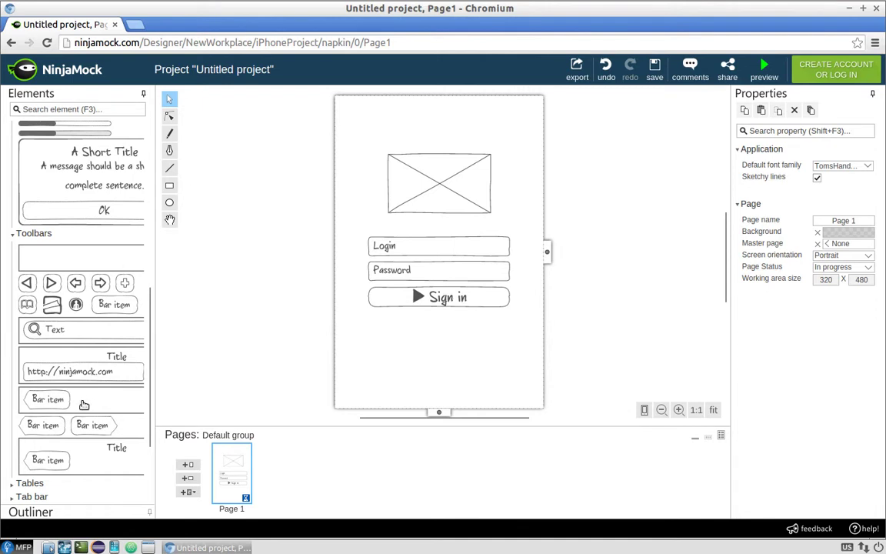
drag(84, 405, 406, 118)
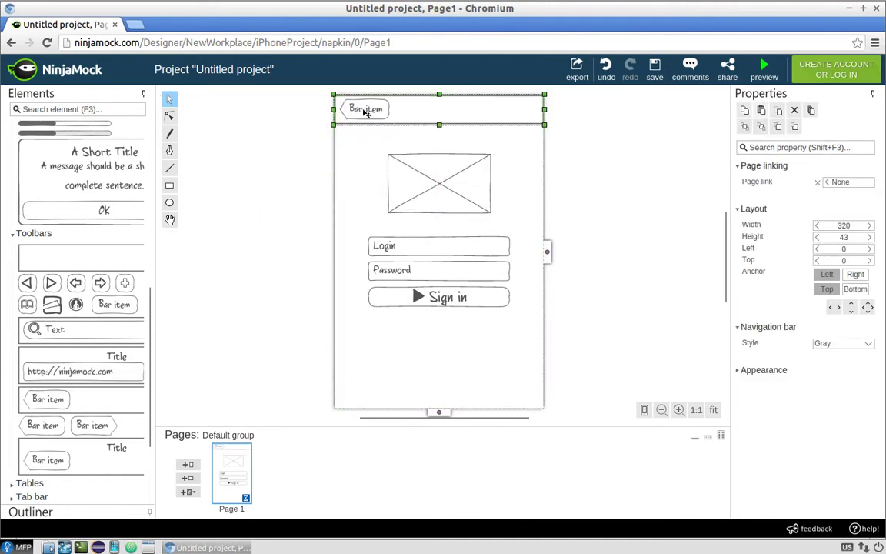
Step: Rename the navigation bar's Bar item to Demo and clear its stroke brush so no outline is drawn
click(367, 112)
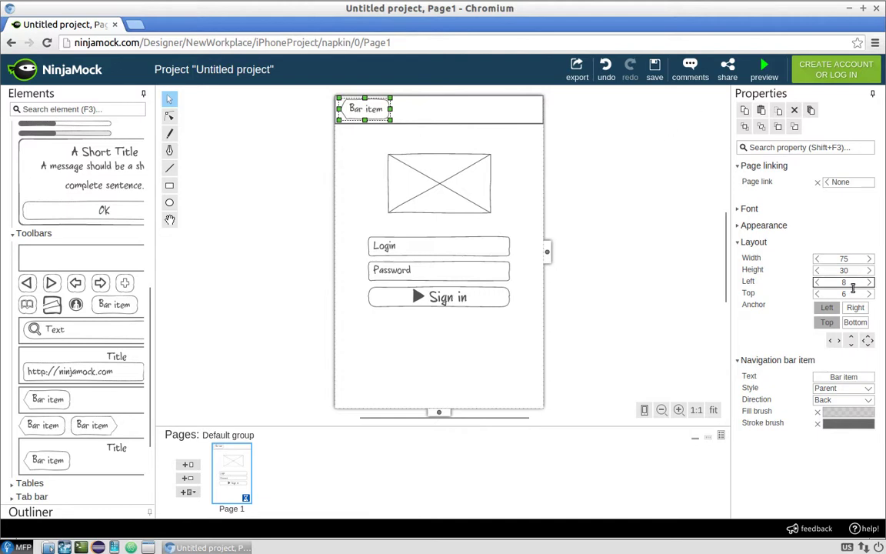
double_click(380, 113)
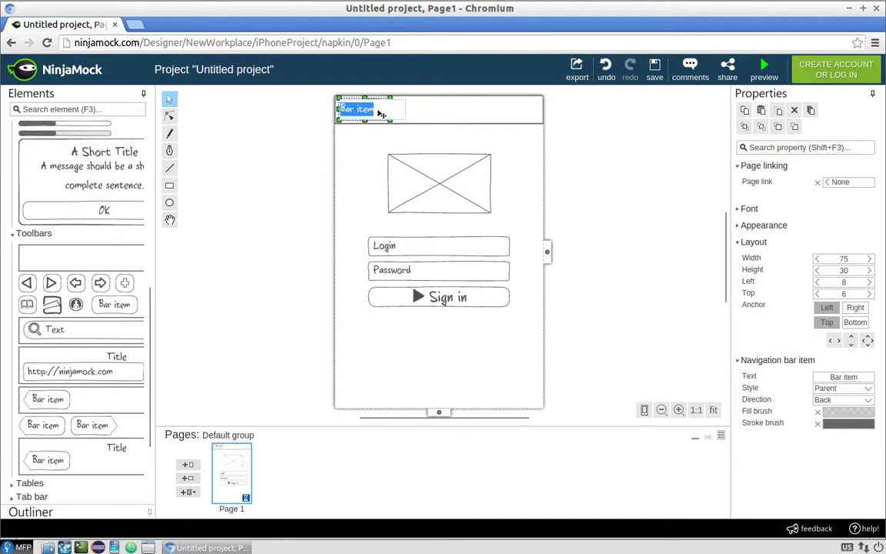
text(Demo)
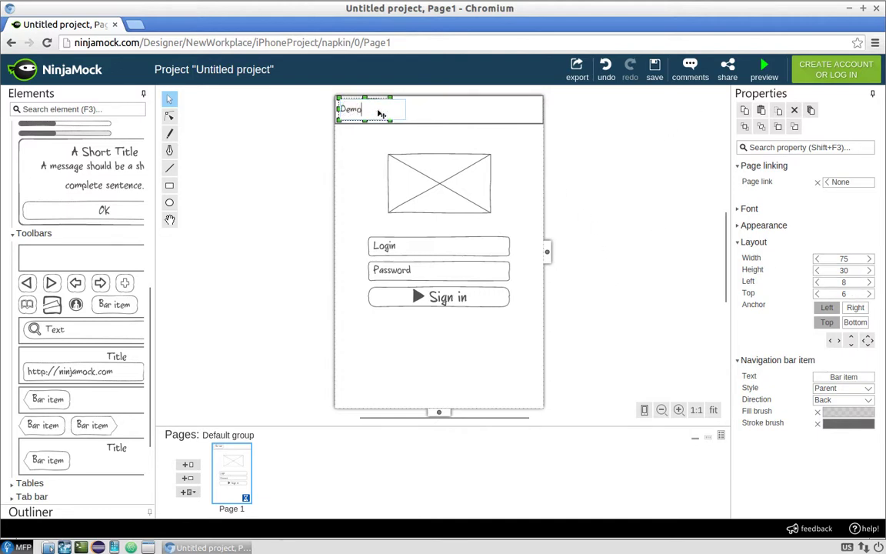
click(379, 114)
click(378, 114)
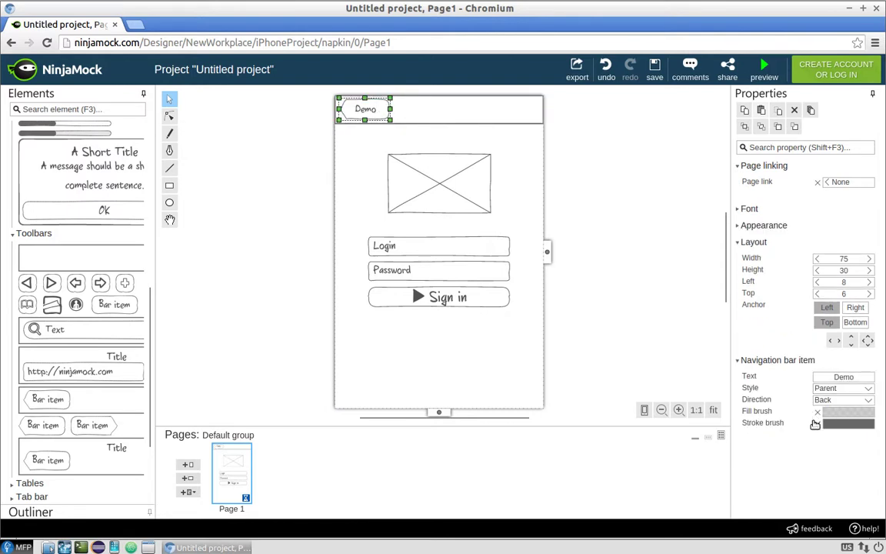
click(817, 423)
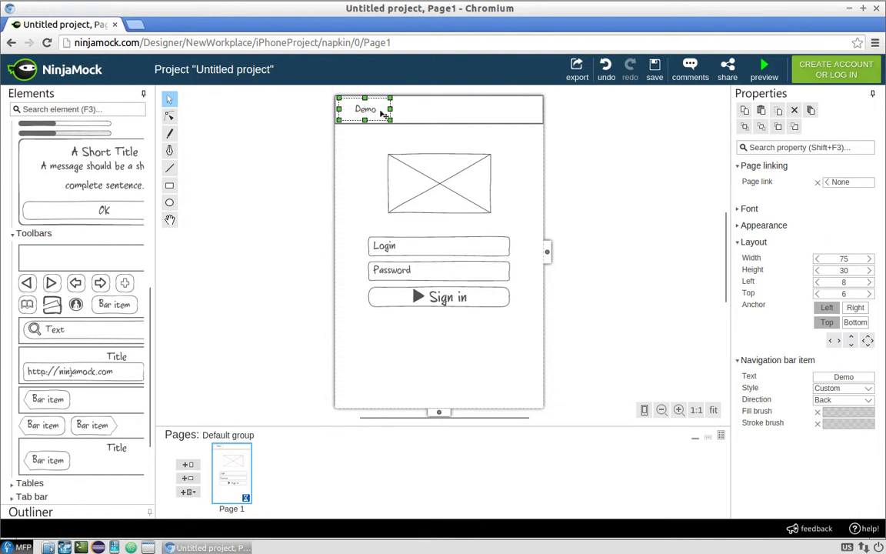
Step: Duplicate the Demo item to the far right of the navigation bar and rename the copy English
drag(377, 113, 528, 111)
click(548, 109)
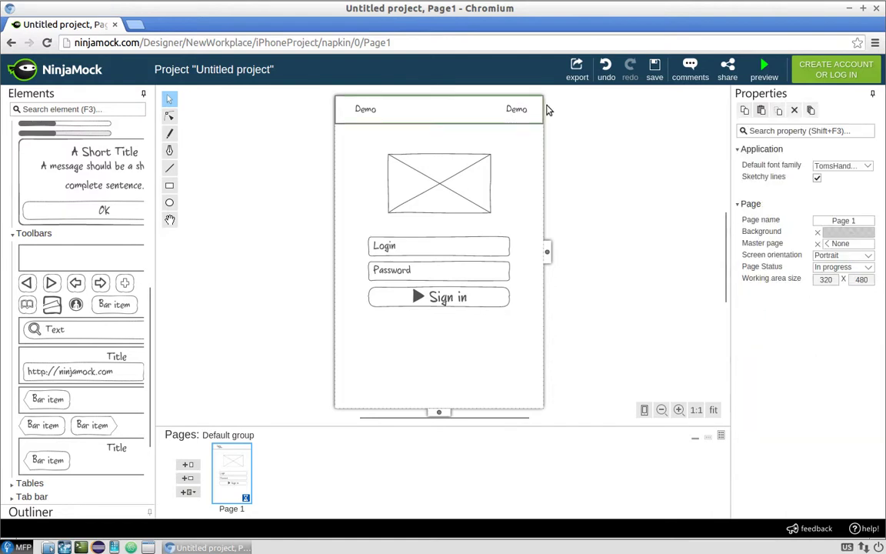
click(514, 108)
double_click(513, 109)
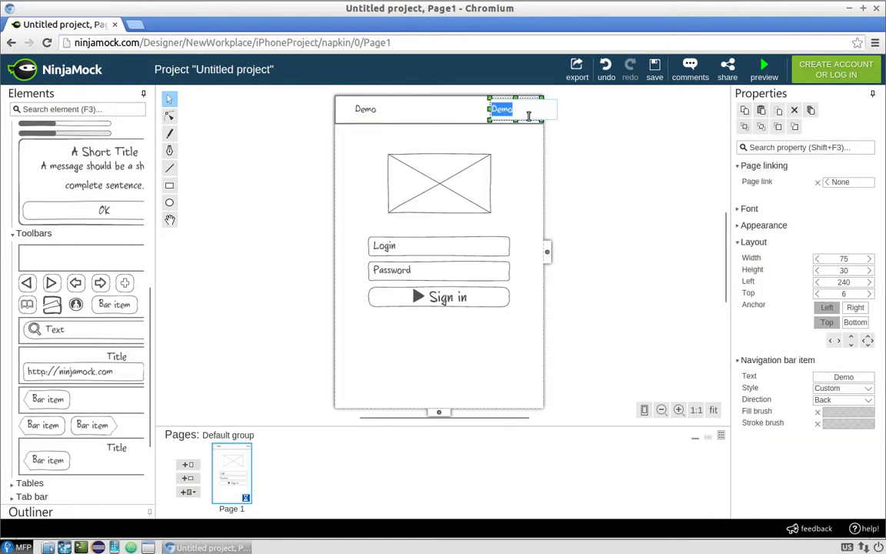
text(English)
key(Return)
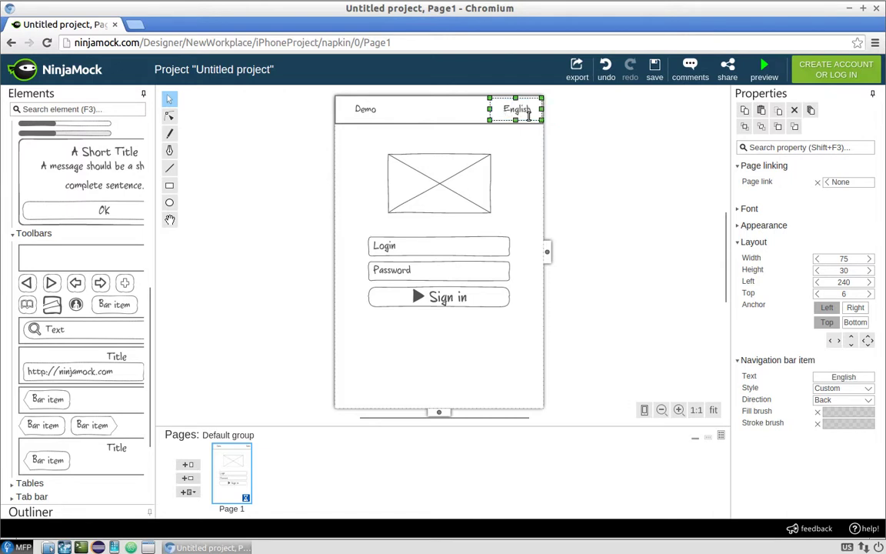
Step: Nudge the English and Demo items slightly to the left within the navigation bar
click(580, 112)
click(541, 113)
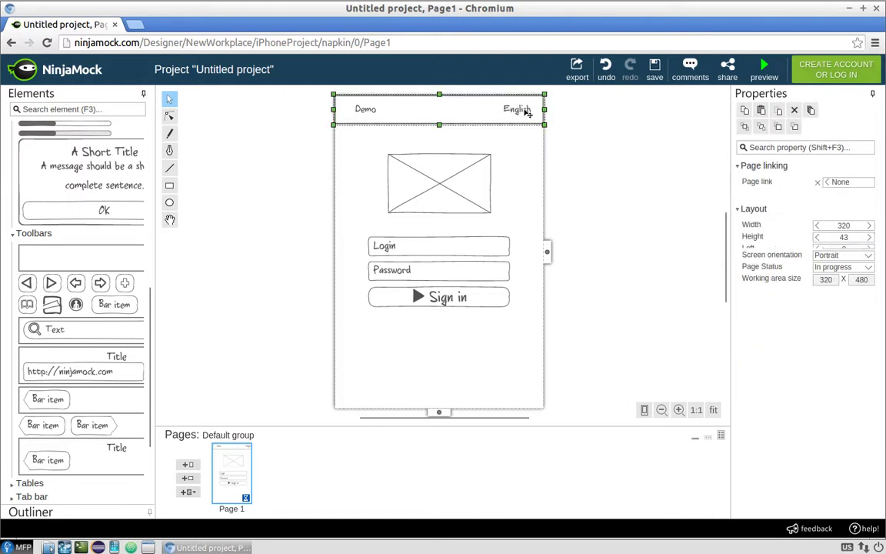
click(527, 112)
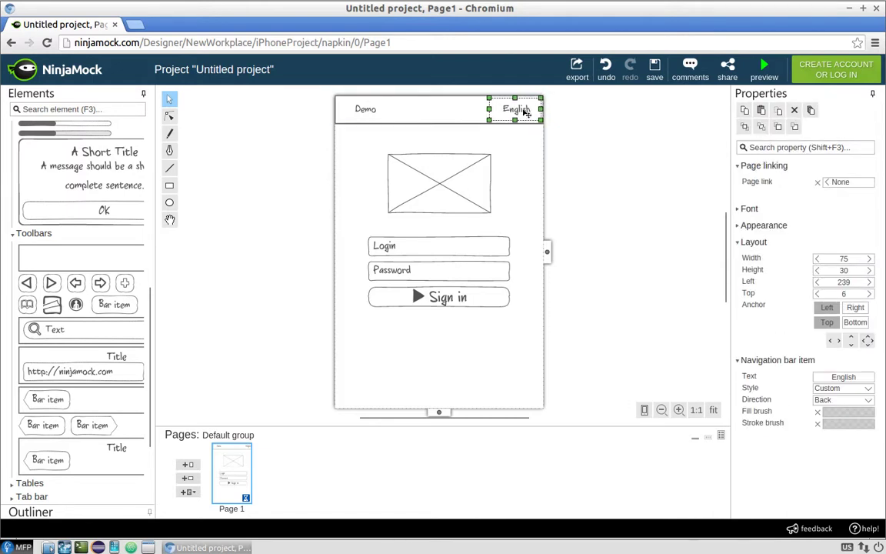
click(582, 110)
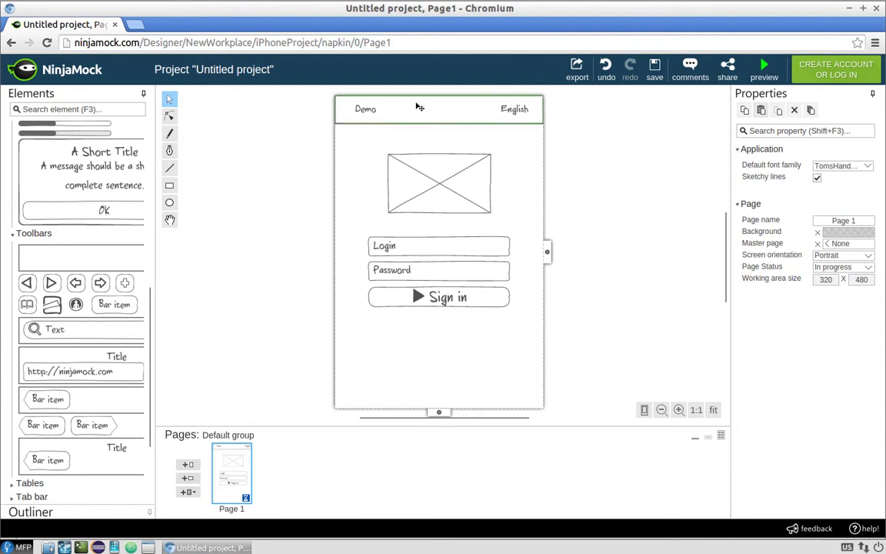
click(366, 110)
click(367, 111)
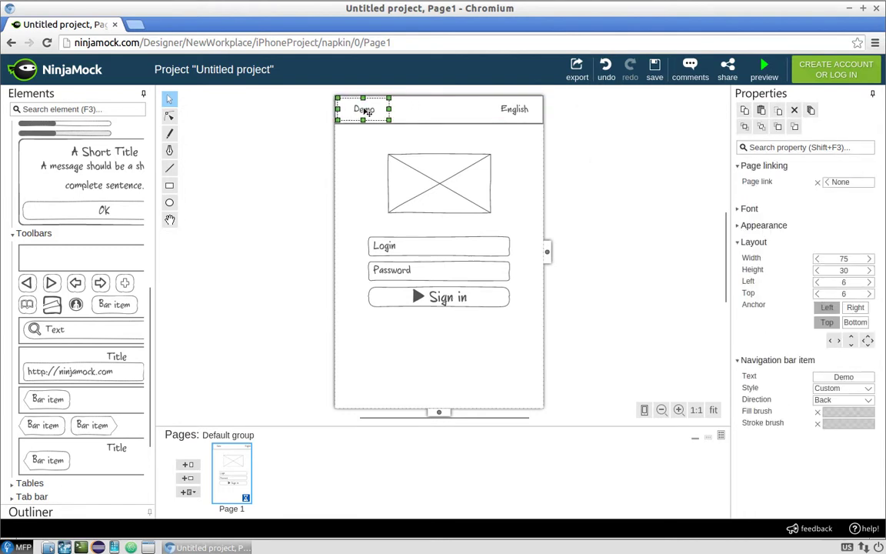
click(620, 121)
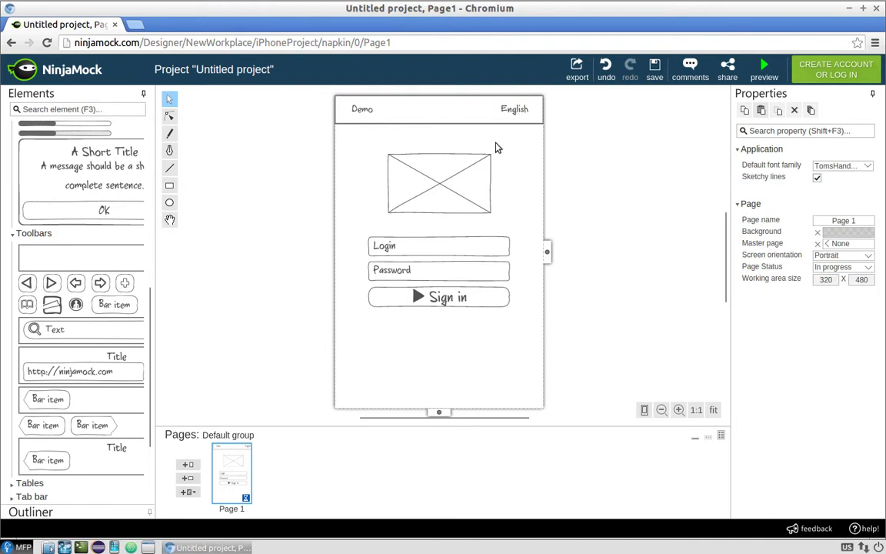
Step: Add a phone status bar across the page's upper edge and place the navigation bar directly beneath it
scroll(122, 250, up, 8)
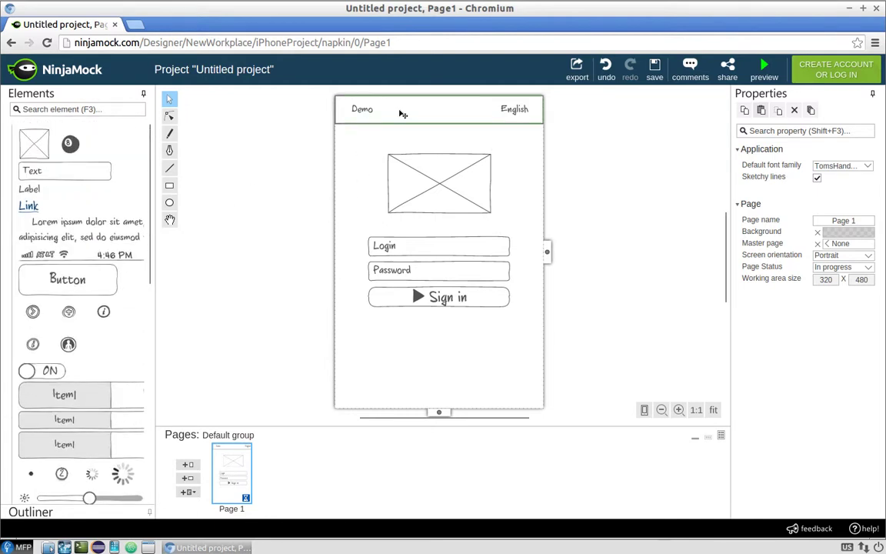
drag(401, 114, 404, 121)
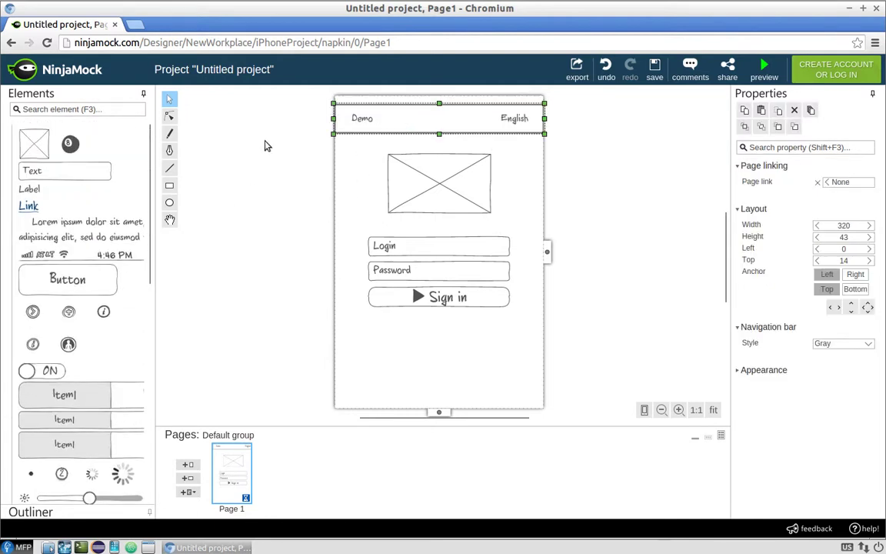
drag(122, 256, 447, 108)
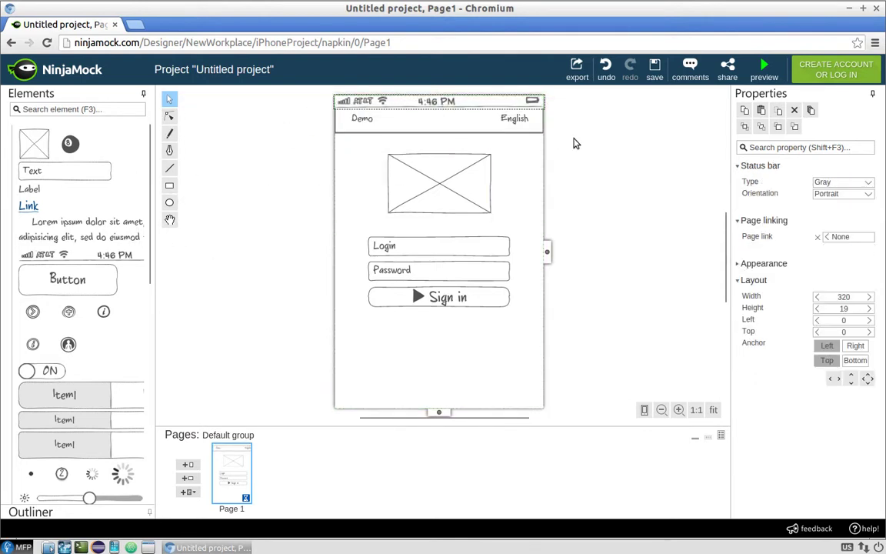
click(576, 142)
drag(541, 137, 518, 126)
click(561, 157)
click(561, 128)
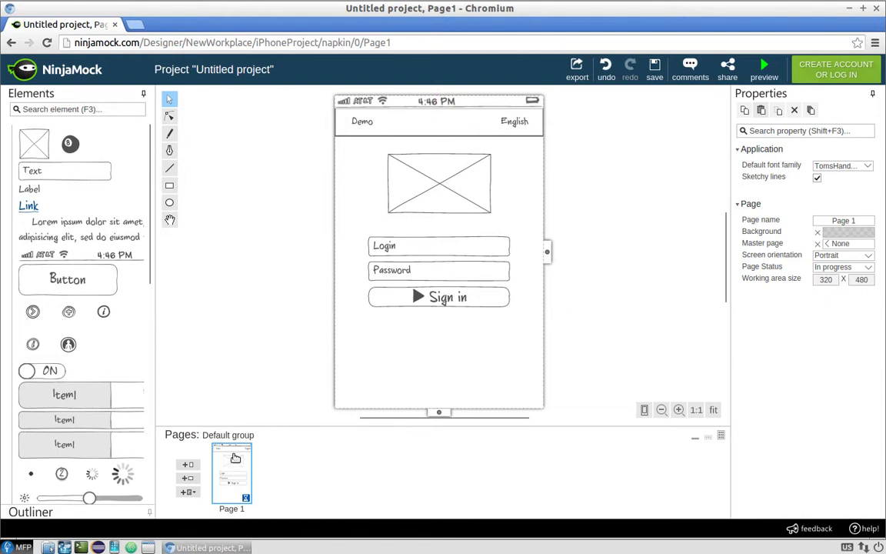
Step: Add Page 2 and place a Default toolbar resized into a tall rectangular box, centred in the page's upper part
click(188, 466)
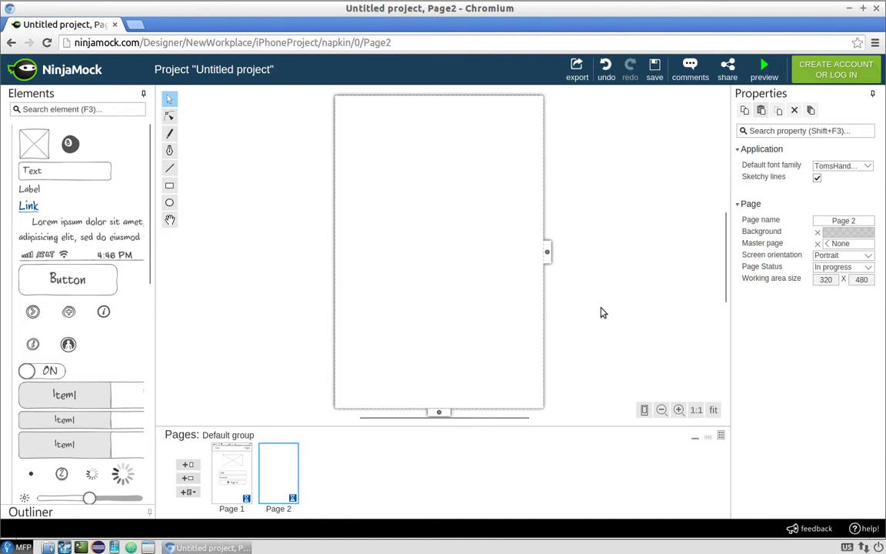
scroll(113, 263, down, 5)
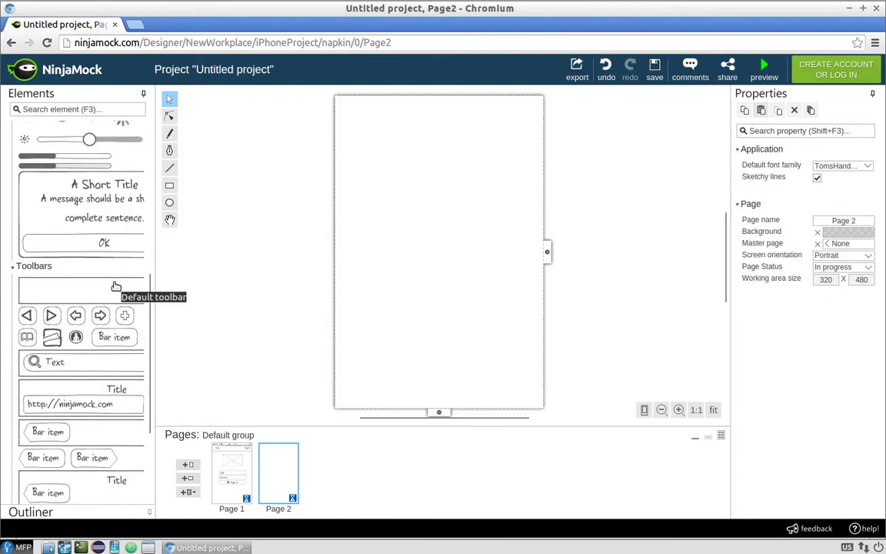
drag(113, 283, 456, 145)
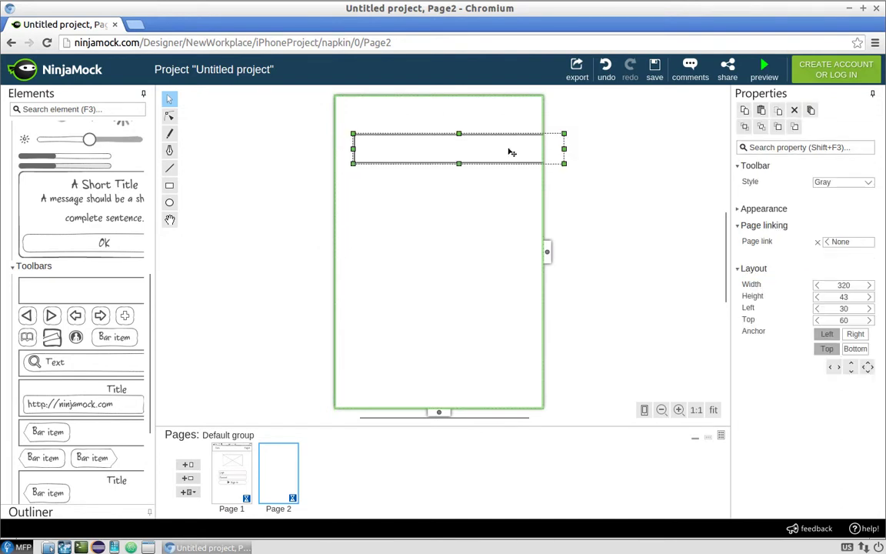
drag(559, 159, 511, 204)
click(604, 180)
drag(474, 170, 482, 171)
click(573, 167)
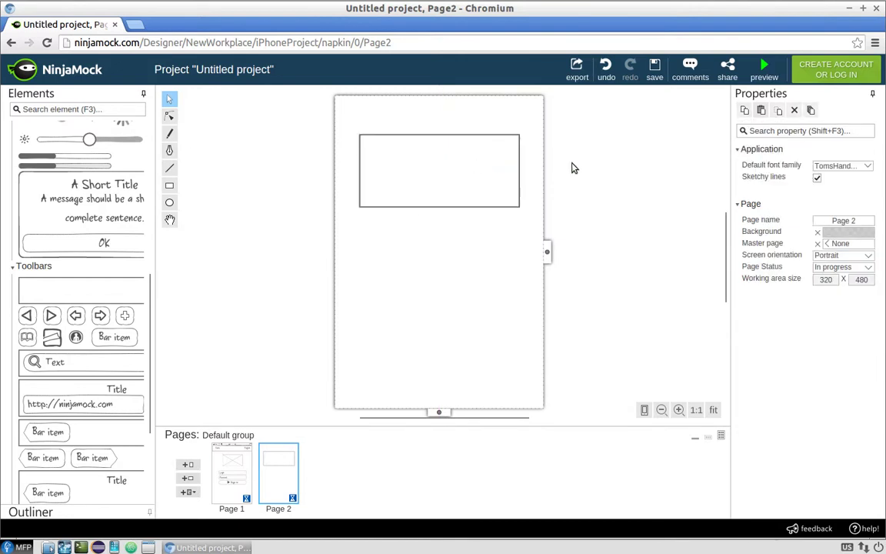
Step: Place a label inside the box near its left edge and change its text to 1
scroll(100, 254, down, 4)
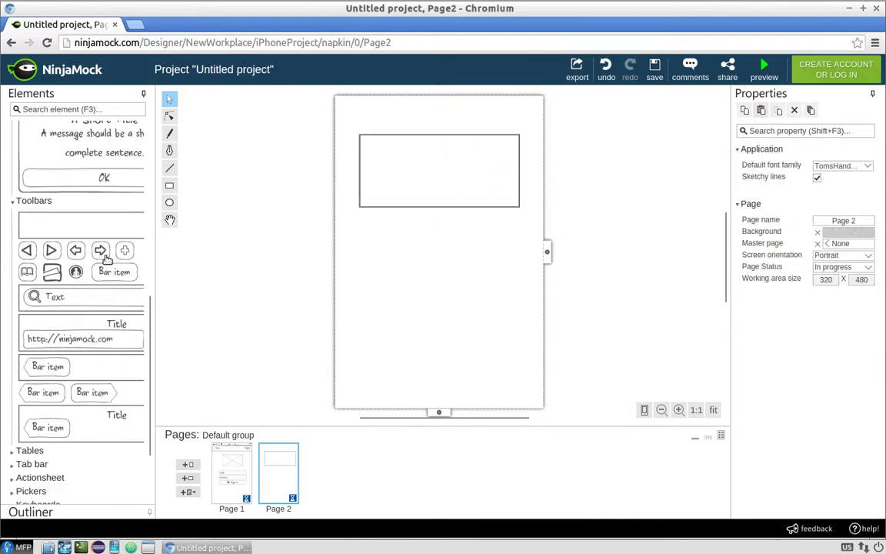
scroll(106, 258, up, 5)
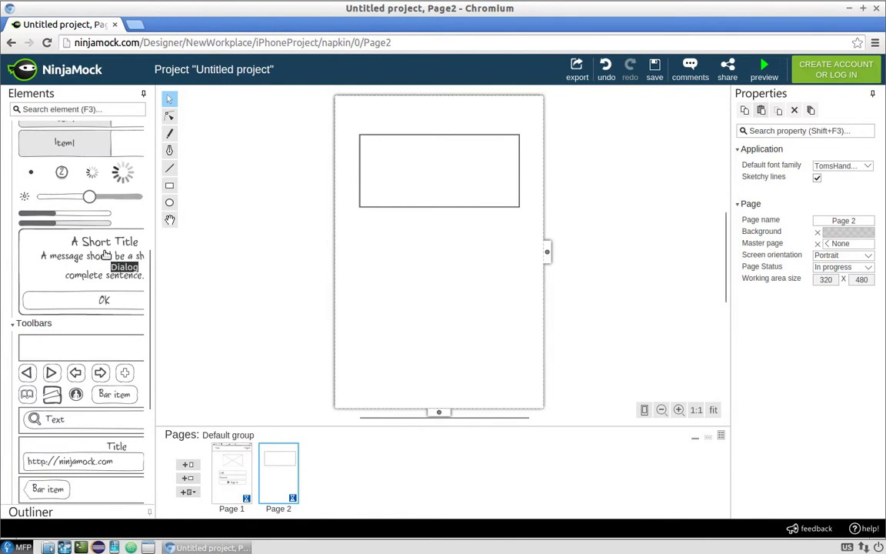
scroll(106, 254, up, 4)
scroll(105, 252, up, 3)
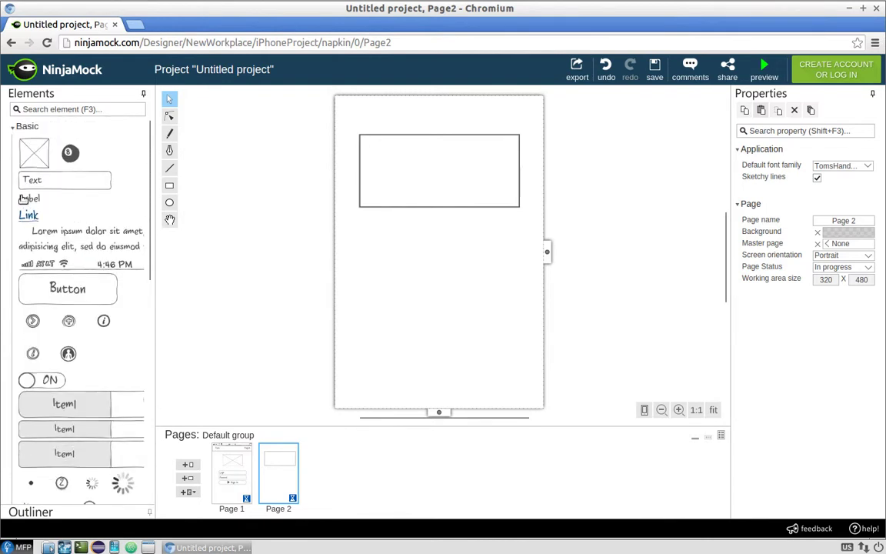
drag(29, 198, 389, 175)
double_click(389, 175)
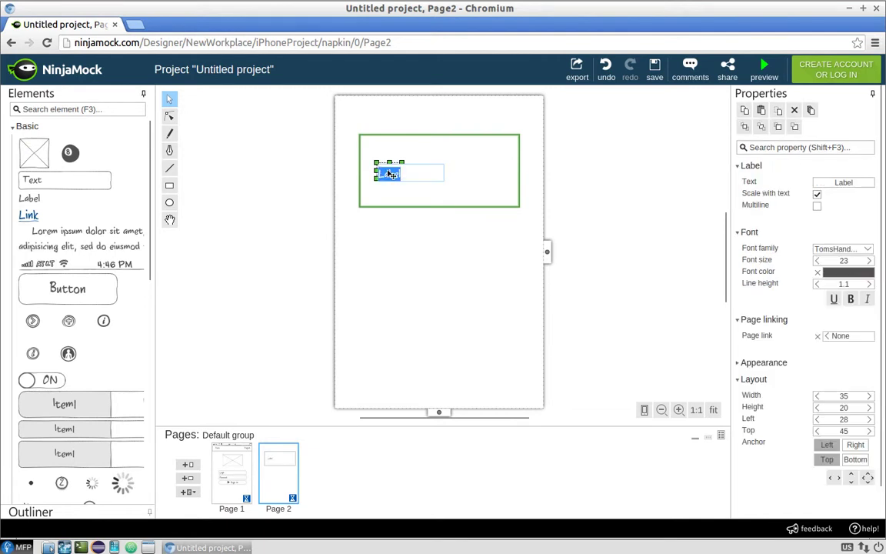
key(BackSpace)
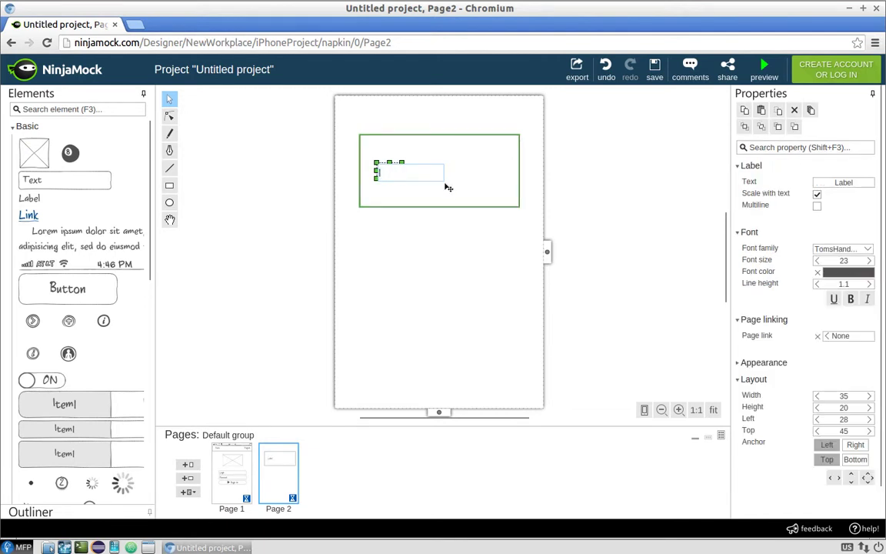
click(451, 183)
click(380, 171)
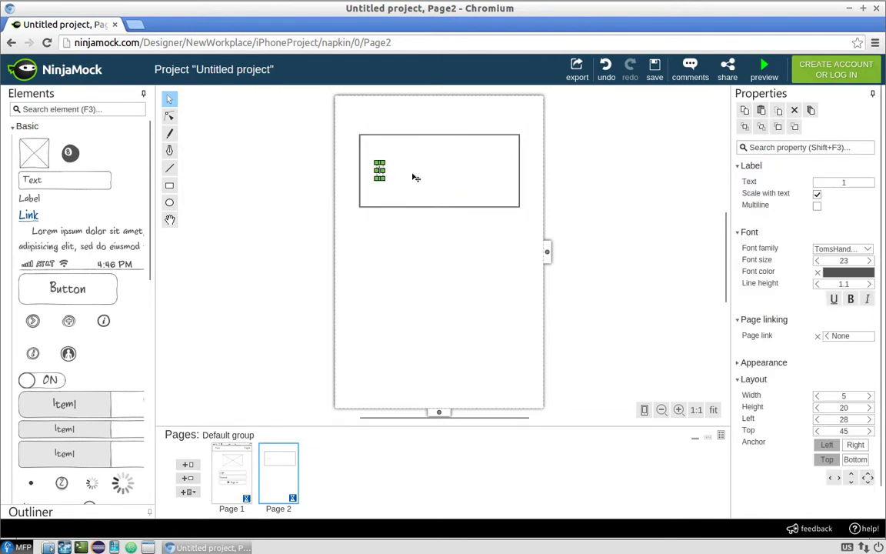
Step: Increase the font size of the label inside the box to 36
click(869, 261)
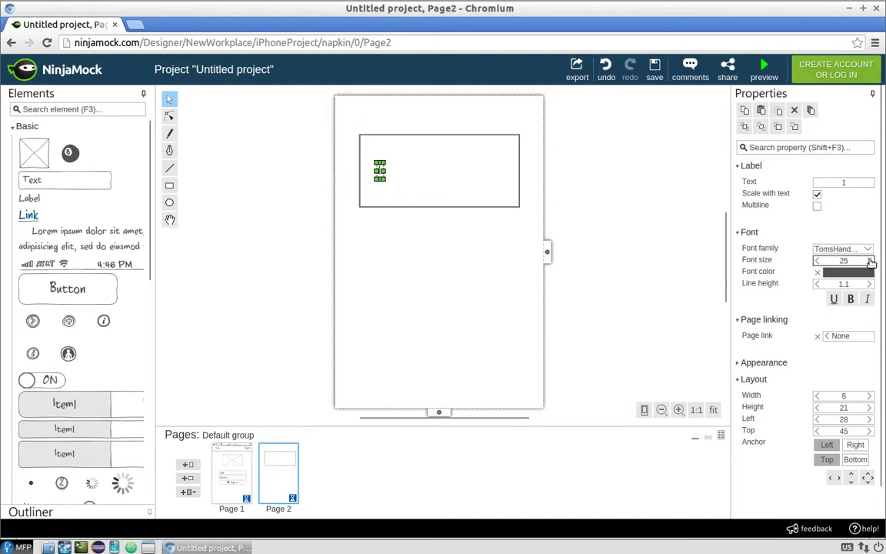
click(870, 261)
click(870, 261)
click(583, 213)
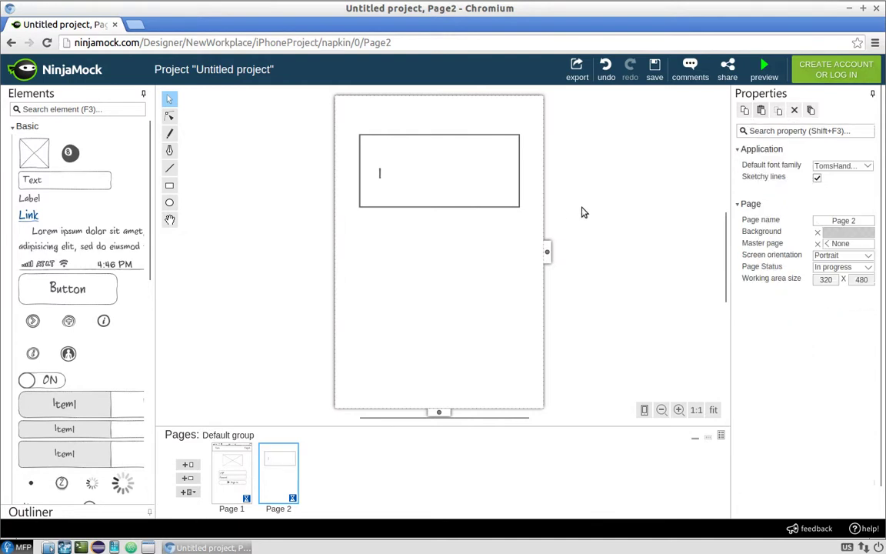
click(381, 172)
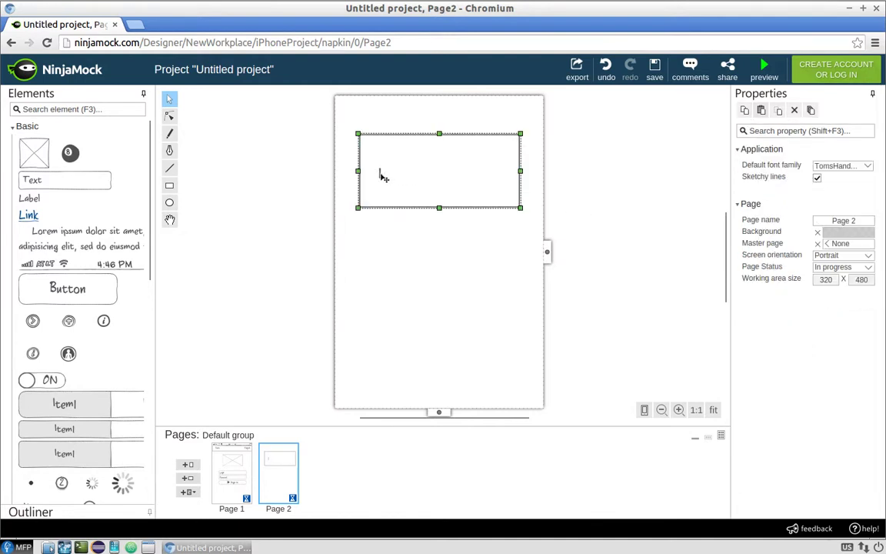
click(380, 173)
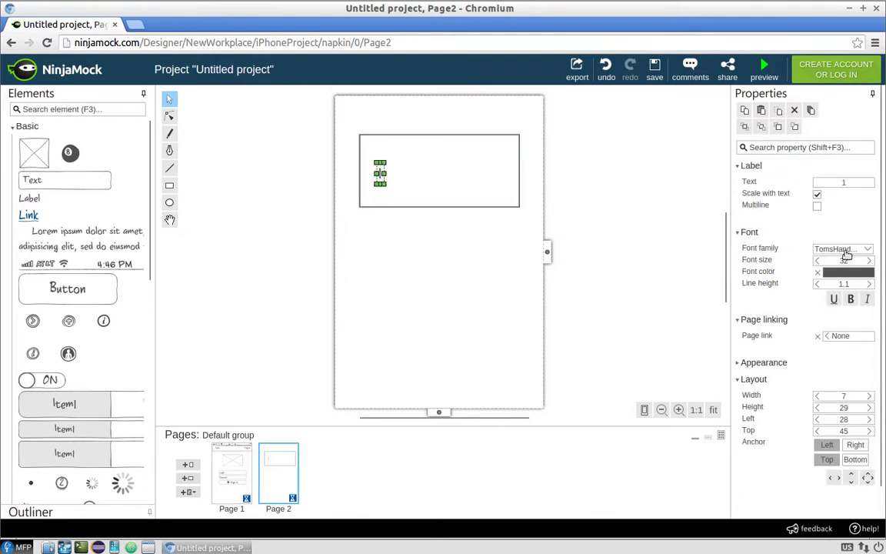
click(869, 261)
click(870, 261)
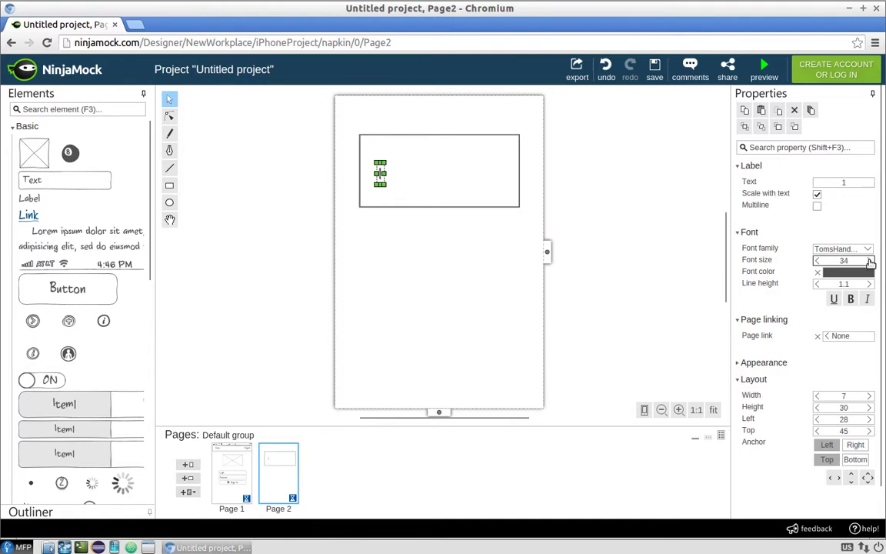
click(869, 262)
click(870, 262)
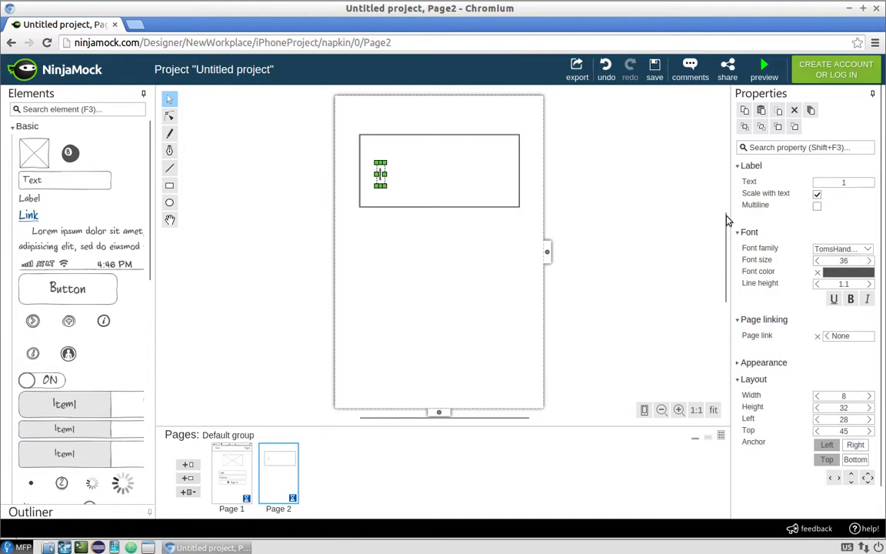
click(624, 201)
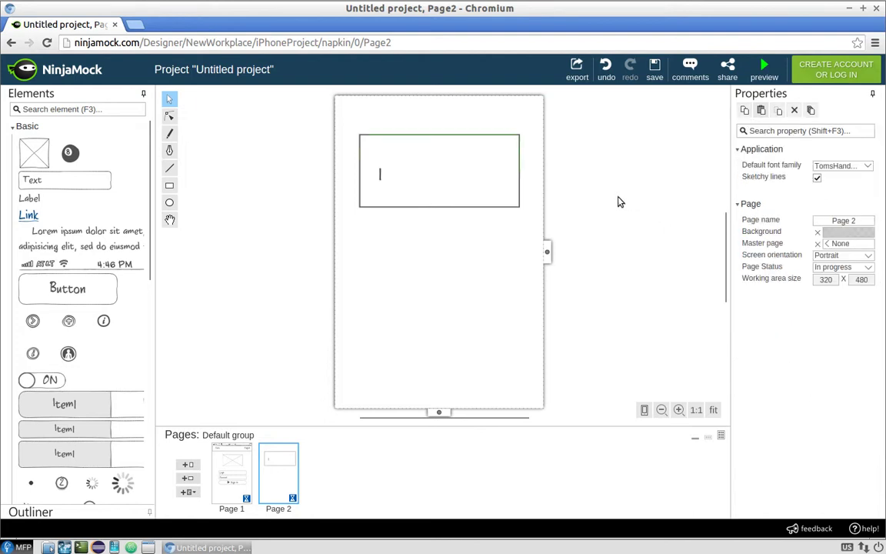
click(380, 178)
click(381, 176)
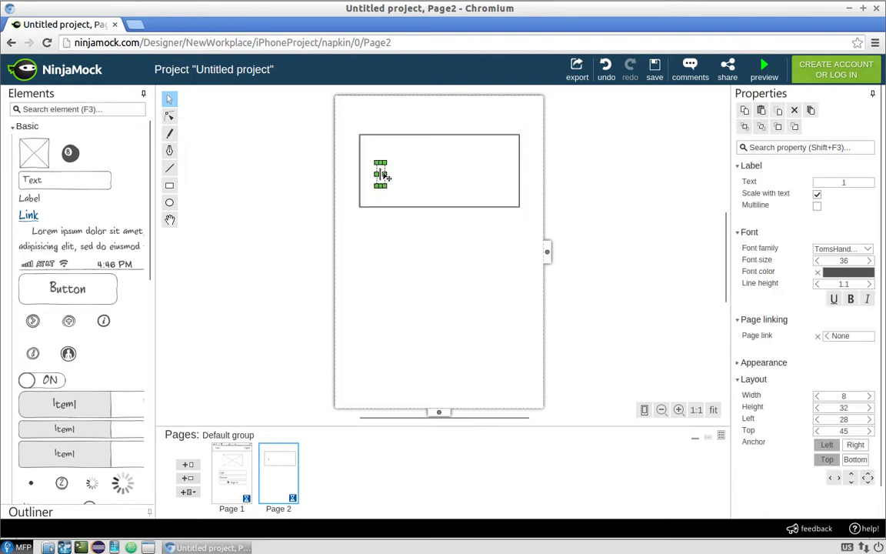
Step: Move the label 1 slightly inward from the box's left edge and centre it vertically in the box
drag(383, 177, 393, 174)
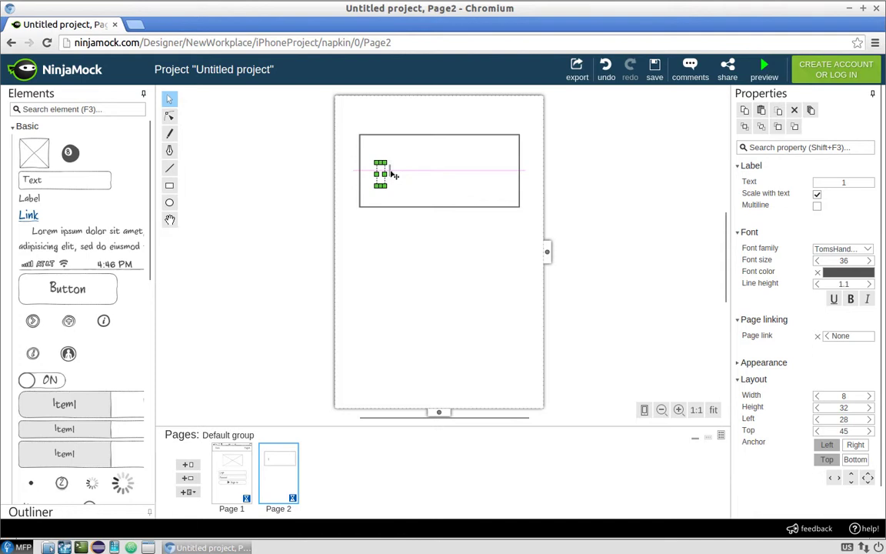
drag(394, 174, 394, 175)
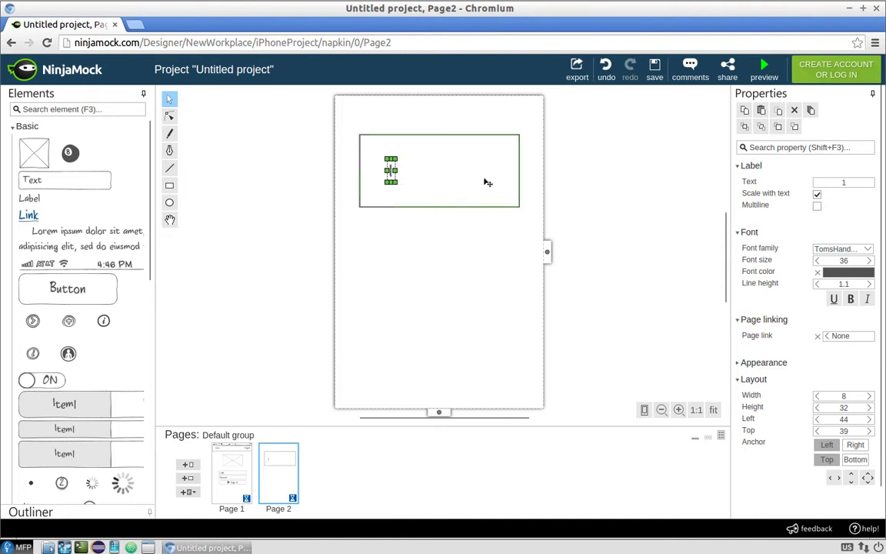
click(554, 182)
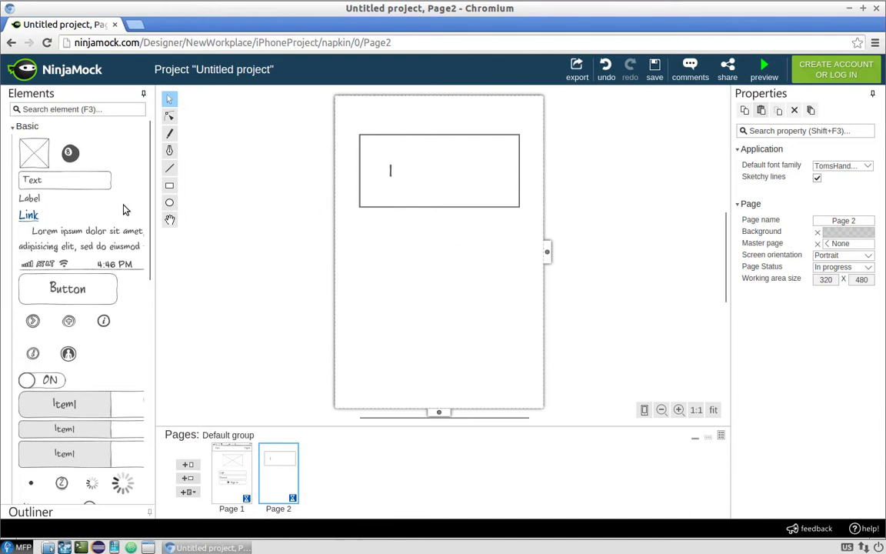
Step: Add a label in the upper middle of the box and change its text to Task name
drag(34, 201, 445, 155)
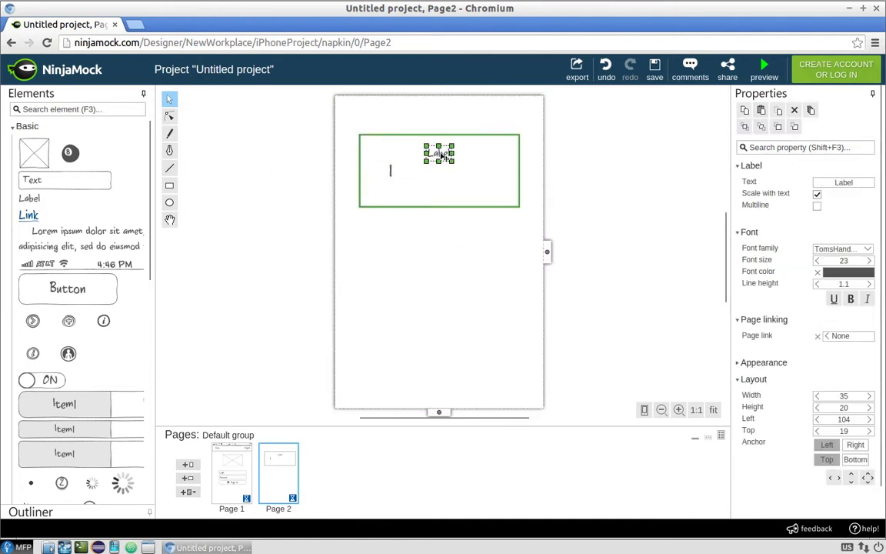
double_click(441, 157)
text(Task)
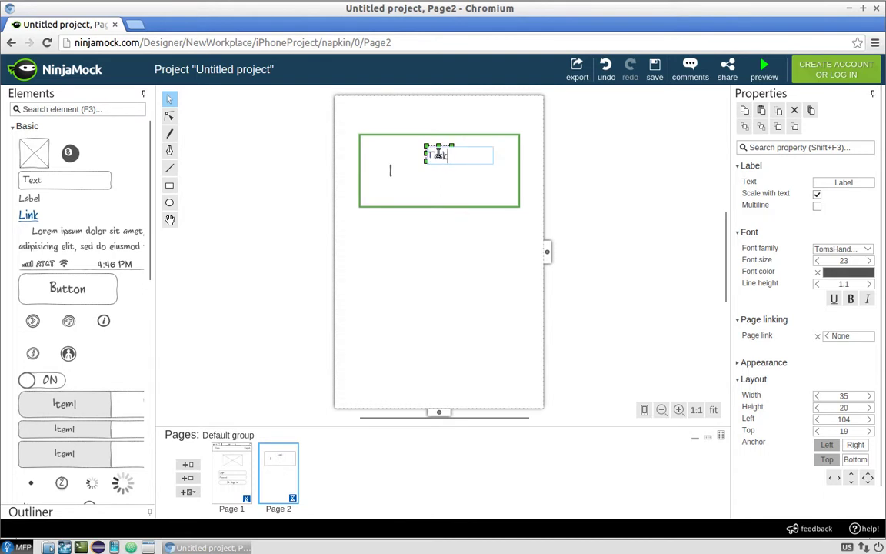
text( name)
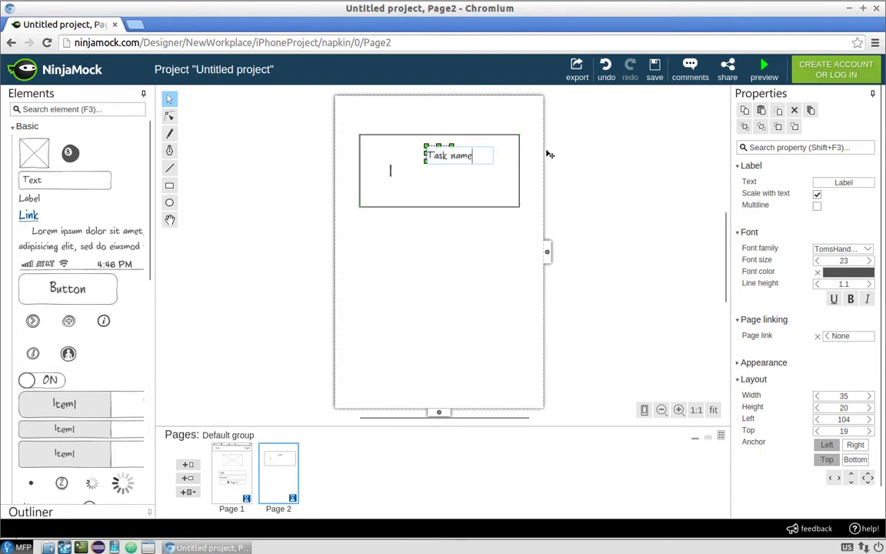
key(Return)
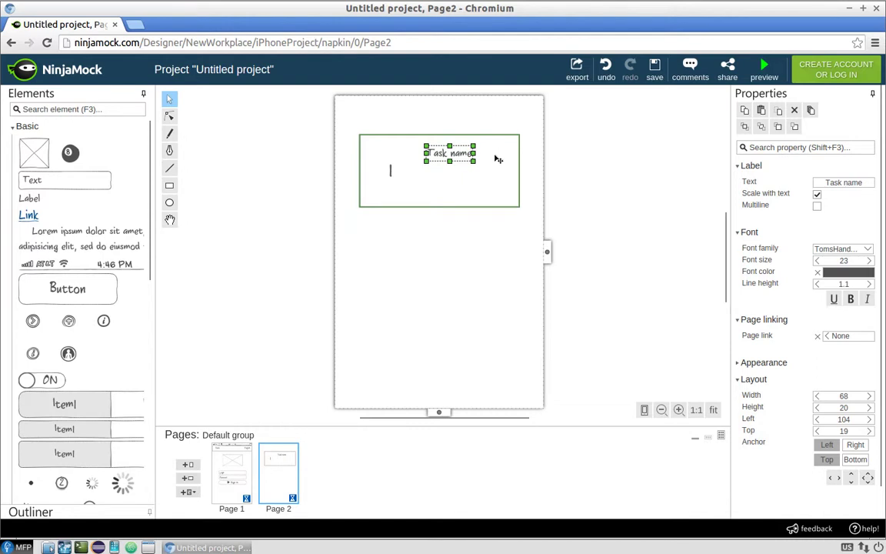
Step: Duplicate the Task name label, align the copy directly beneath it and change its text to Type, #Number
key(ctrl+d)
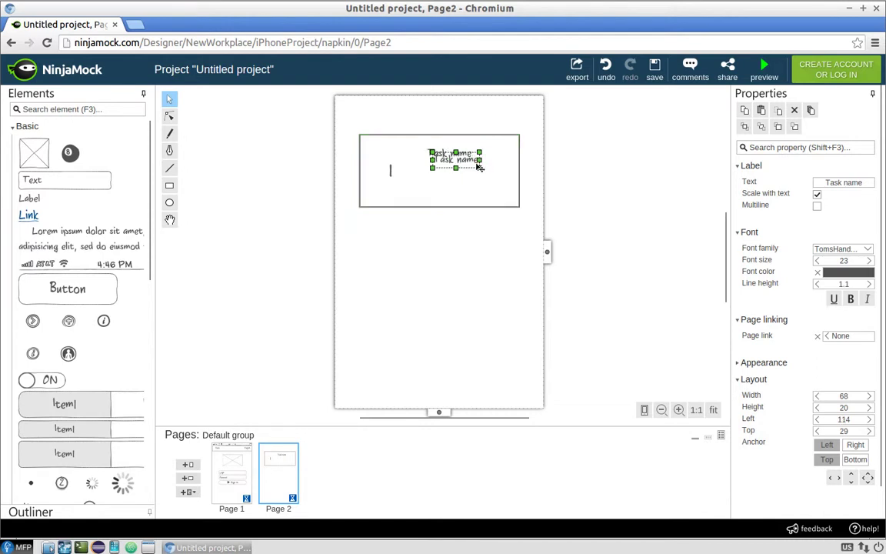
drag(471, 164, 463, 176)
double_click(460, 176)
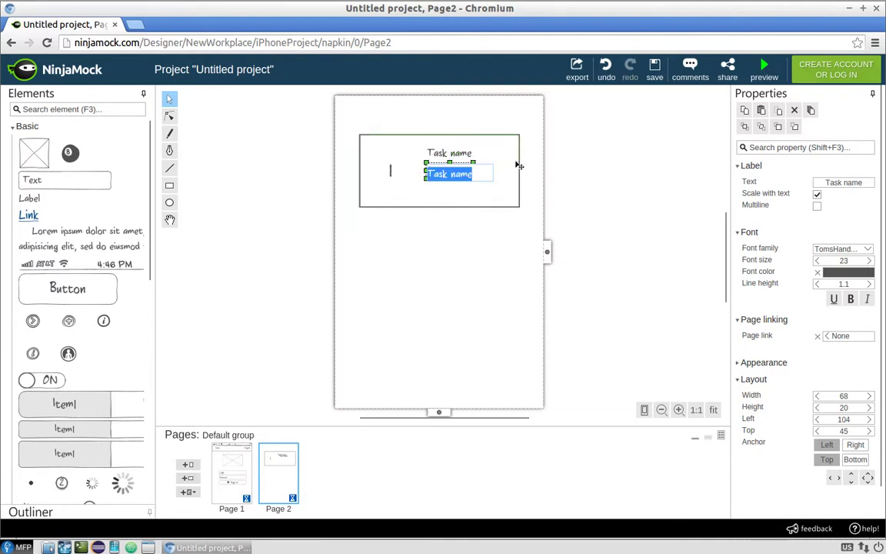
text(Type, #)
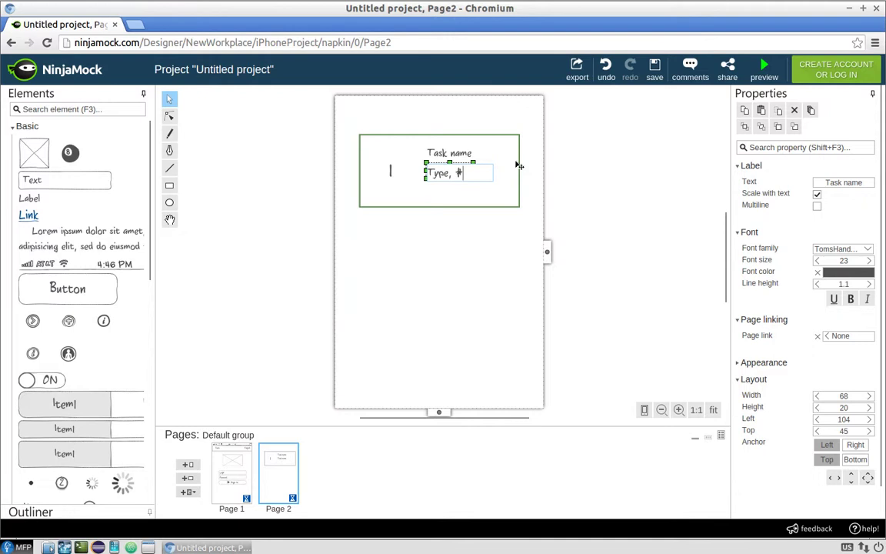
text(Number)
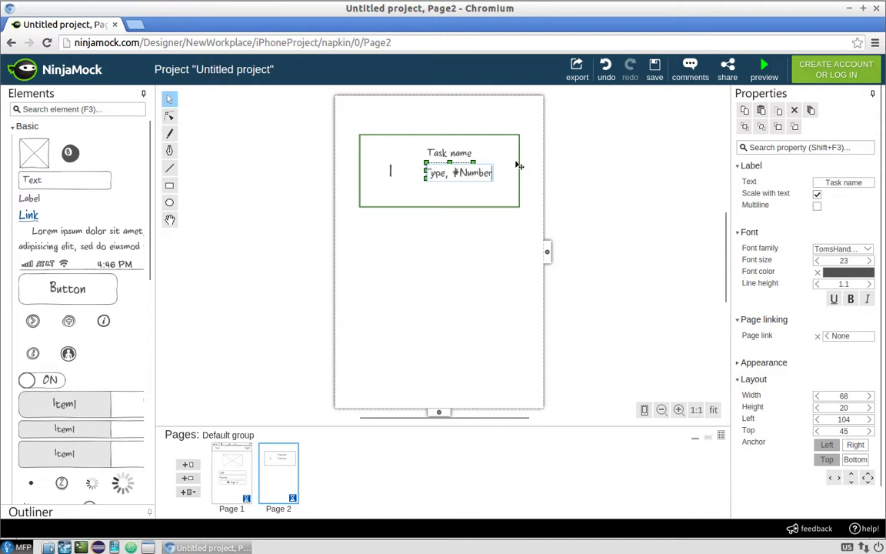
key(Return)
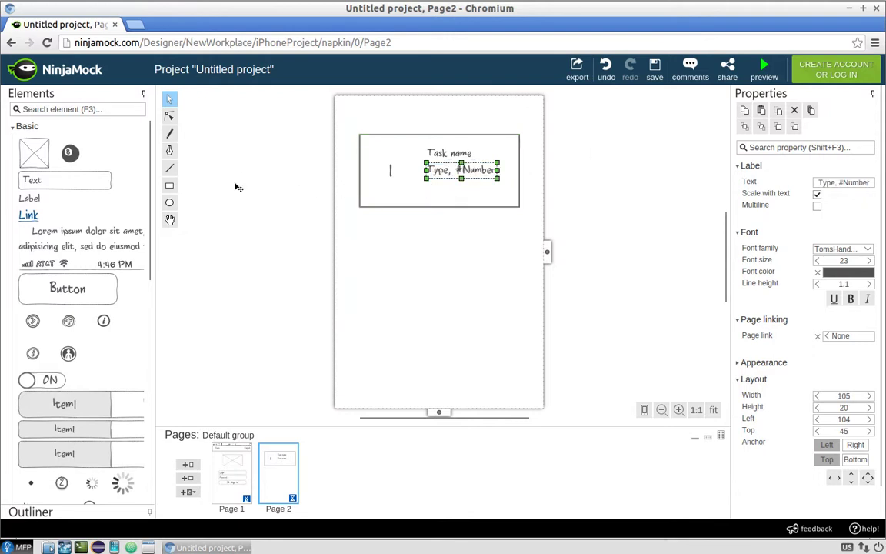
Step: Add a third label left-aligned below Type, #Number and change its text to Depot #Number
drag(30, 194, 446, 193)
double_click(439, 191)
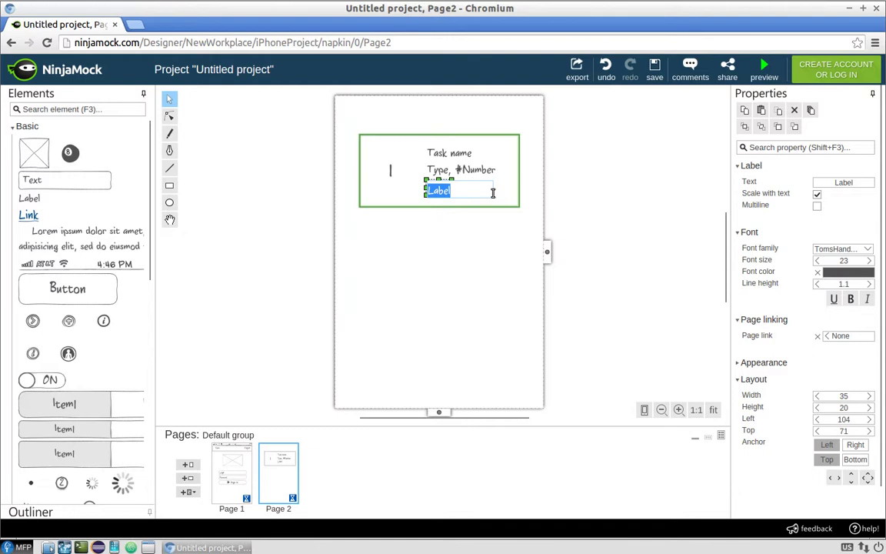
text(Depot #Number)
key(Return)
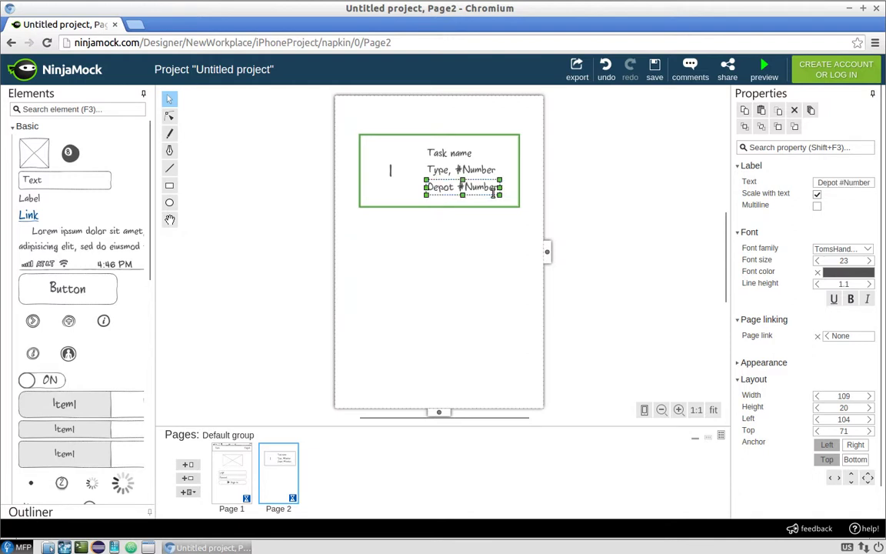
click(559, 205)
Step: Make the Task name label bold with a font size of 24
click(458, 154)
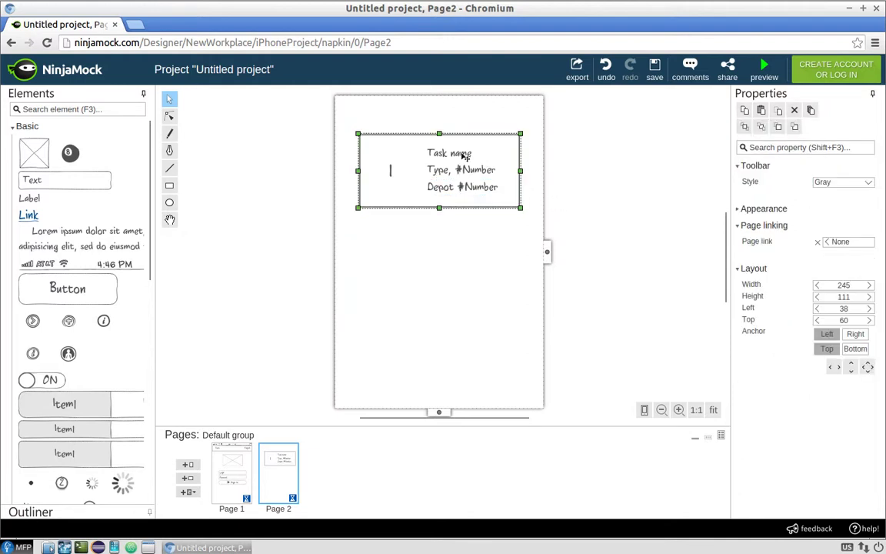
click(458, 157)
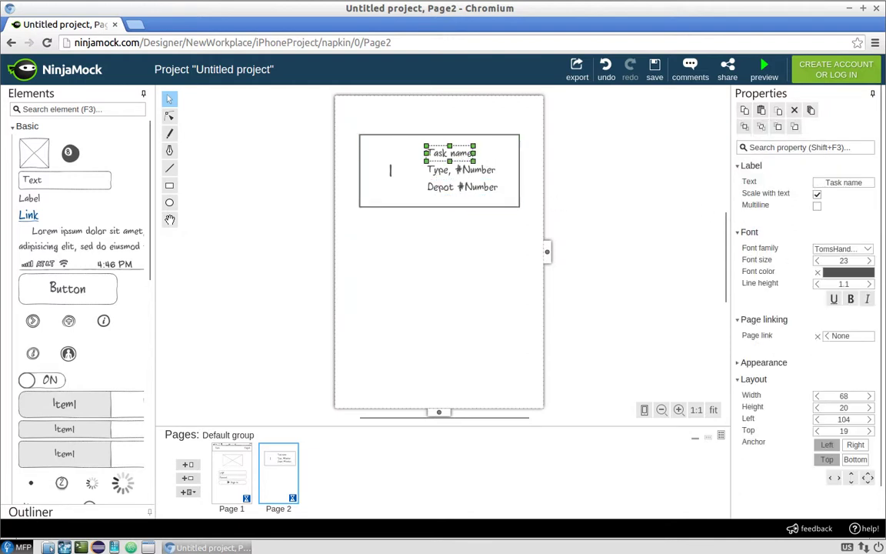
click(851, 298)
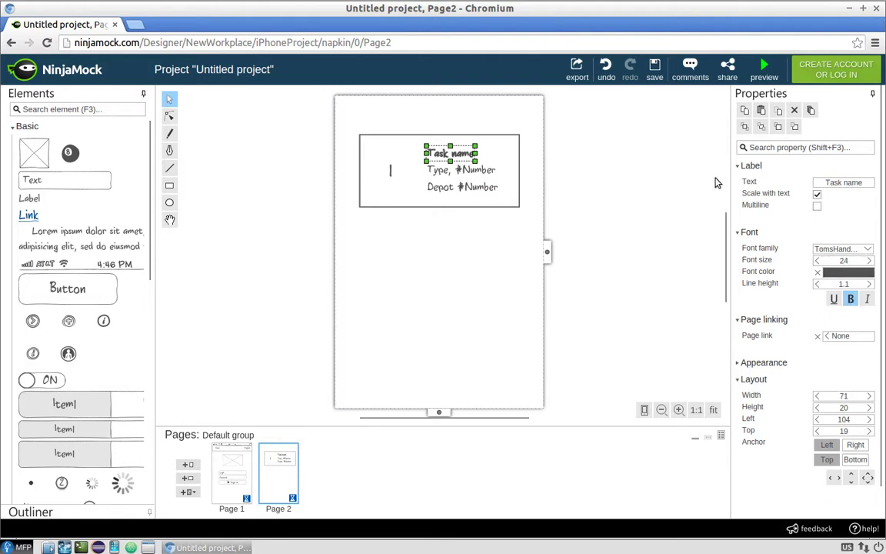
click(659, 190)
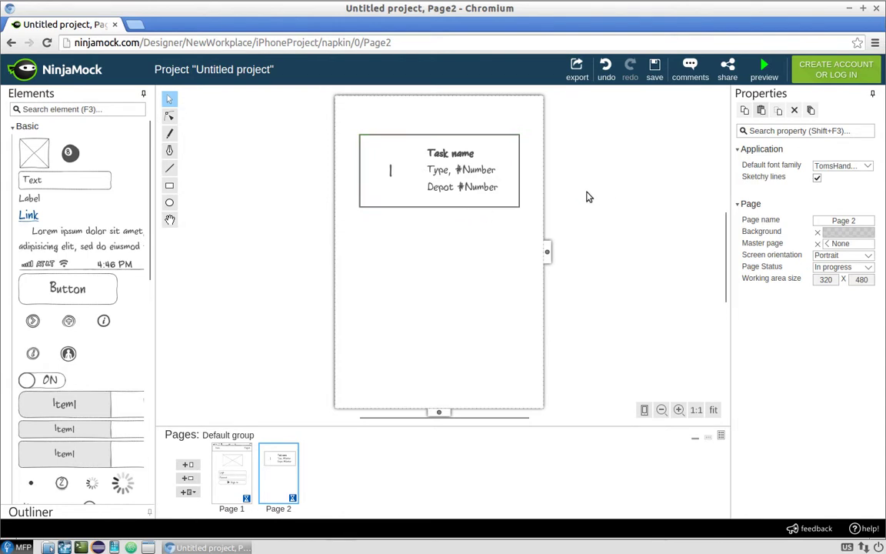
Step: Place a circle shape about 60 by 59 around the number 1 in the box
scroll(93, 308, down, 10)
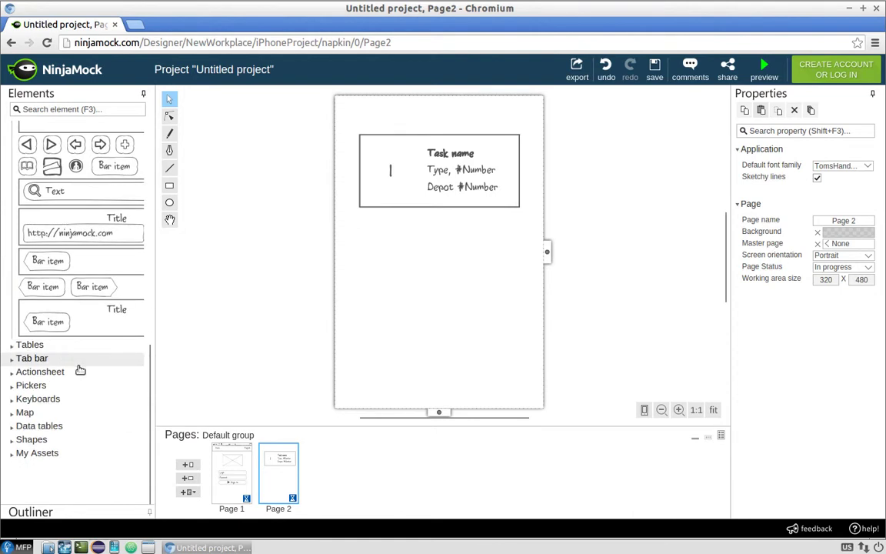
click(43, 440)
drag(52, 460, 409, 178)
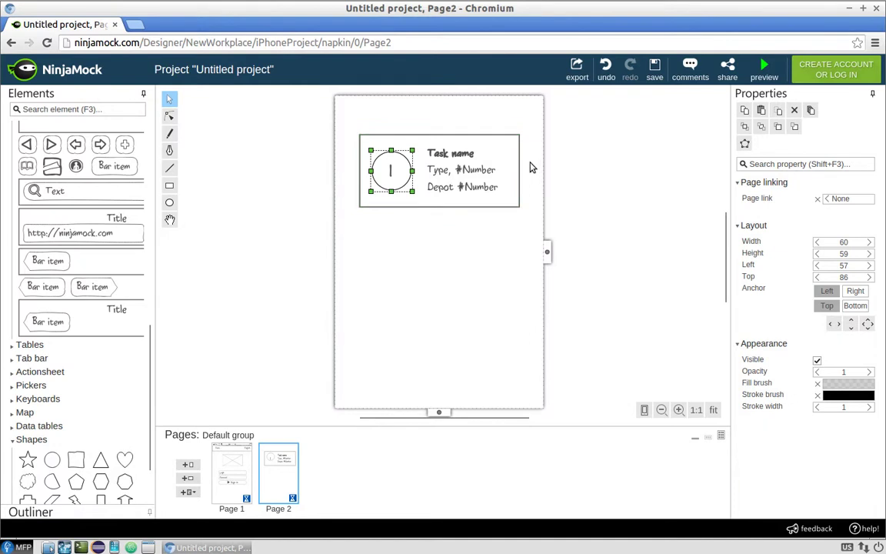
click(571, 171)
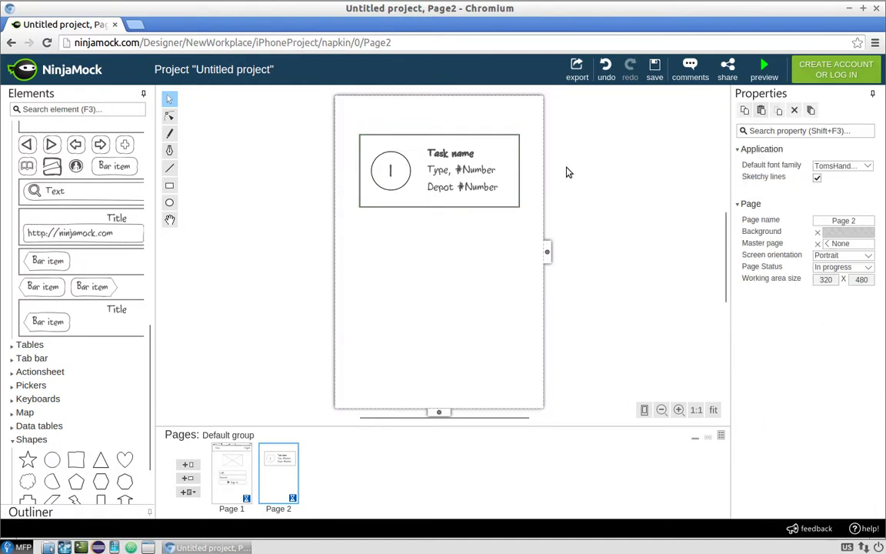
Step: Widen the box on both sides to a width of about 273 and centre it horizontally on the page
click(519, 167)
drag(516, 172, 525, 172)
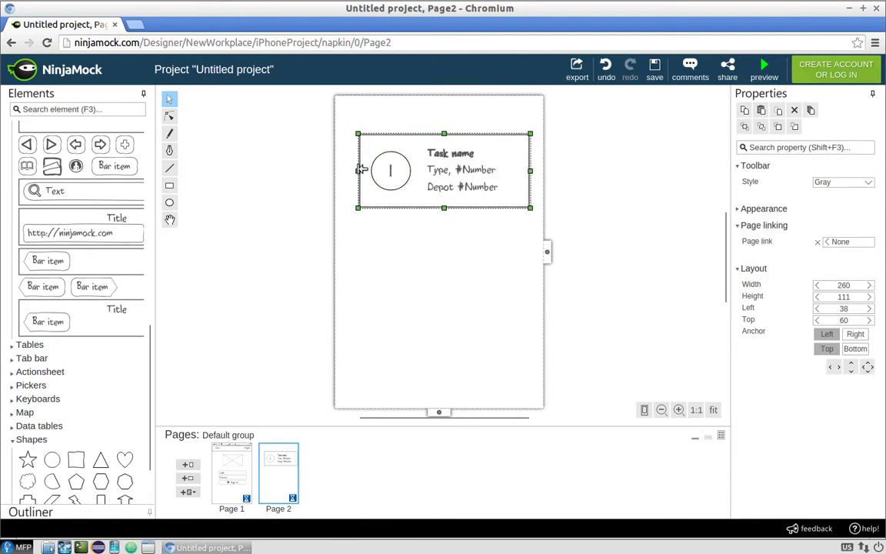
drag(358, 168, 350, 168)
click(585, 170)
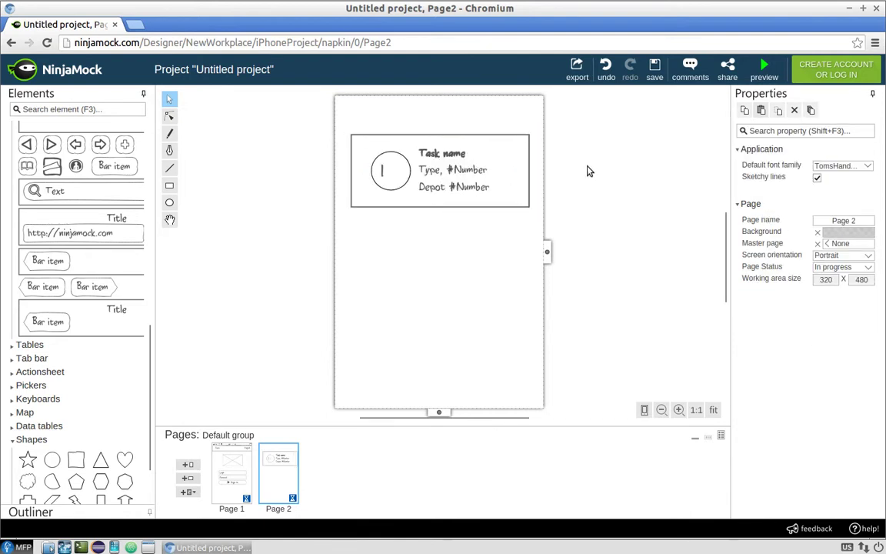
drag(499, 143, 498, 150)
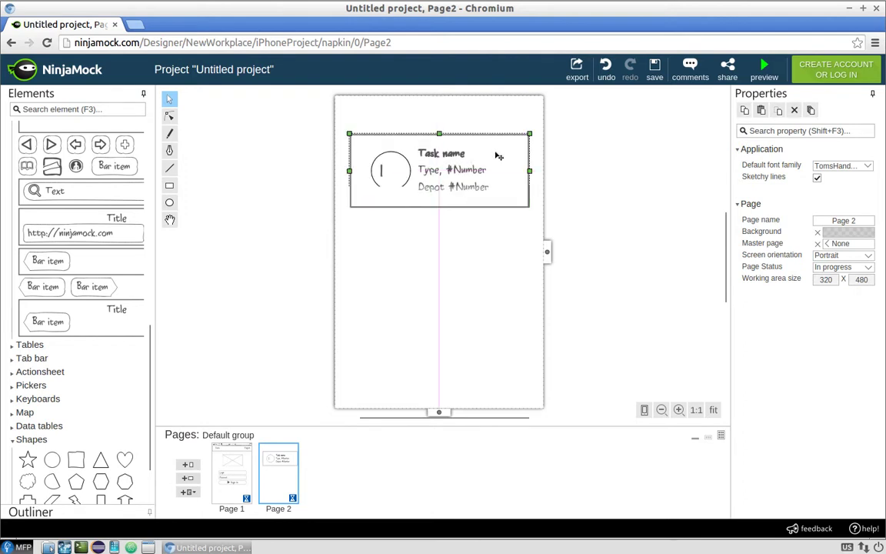
click(560, 146)
Step: Move the circle left so that it is centred around the number 1 again
click(457, 169)
click(457, 169)
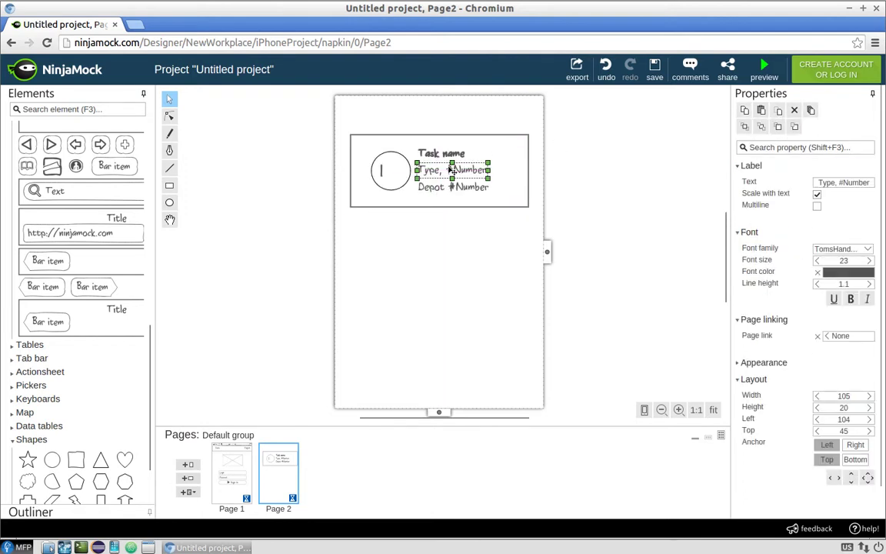
click(376, 160)
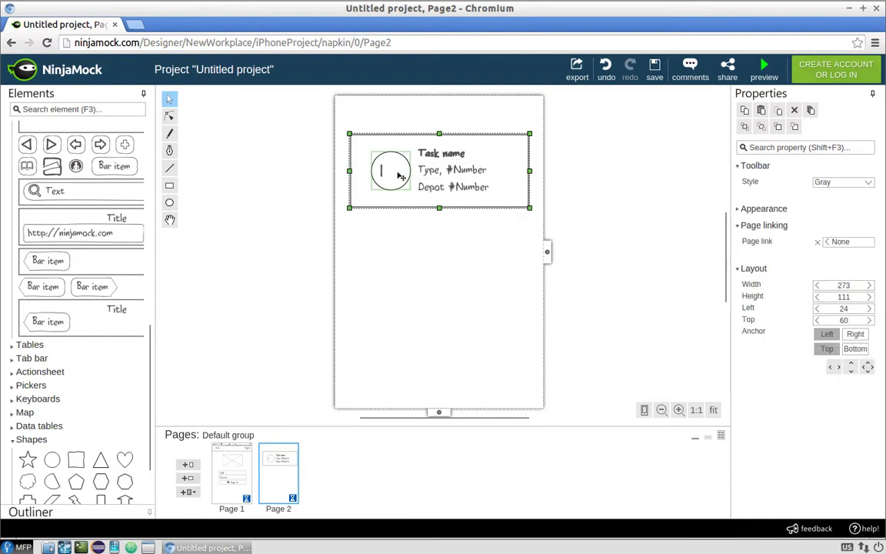
click(375, 164)
drag(394, 176, 384, 176)
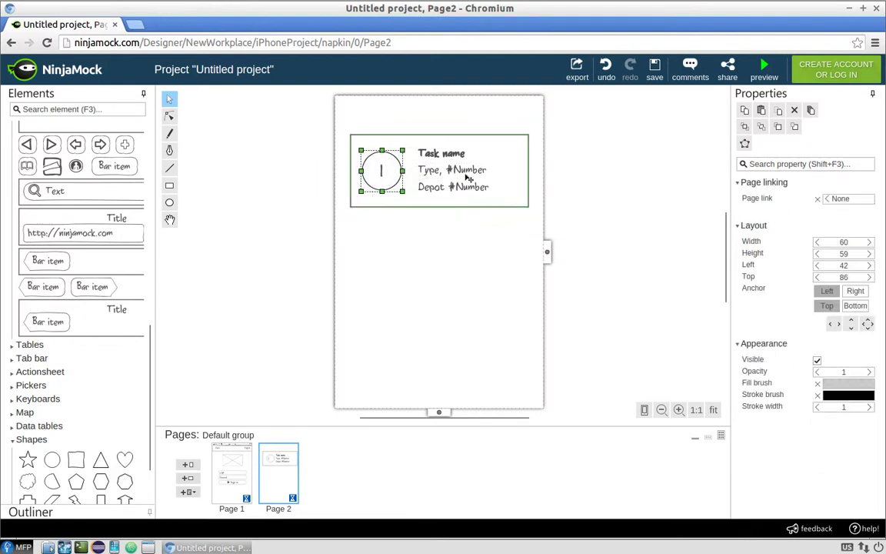
click(575, 159)
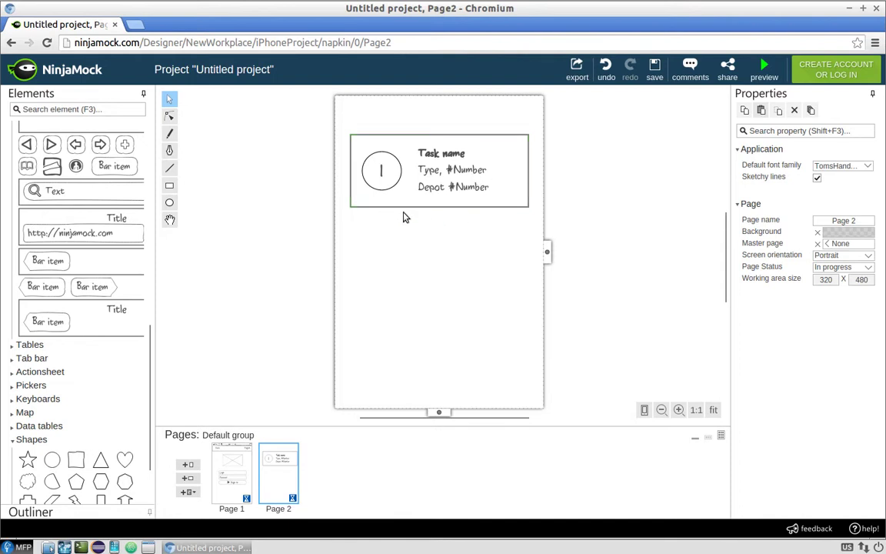
Step: Duplicate the task box twice and stack the copies evenly below the original, aligned with its left edge
click(464, 166)
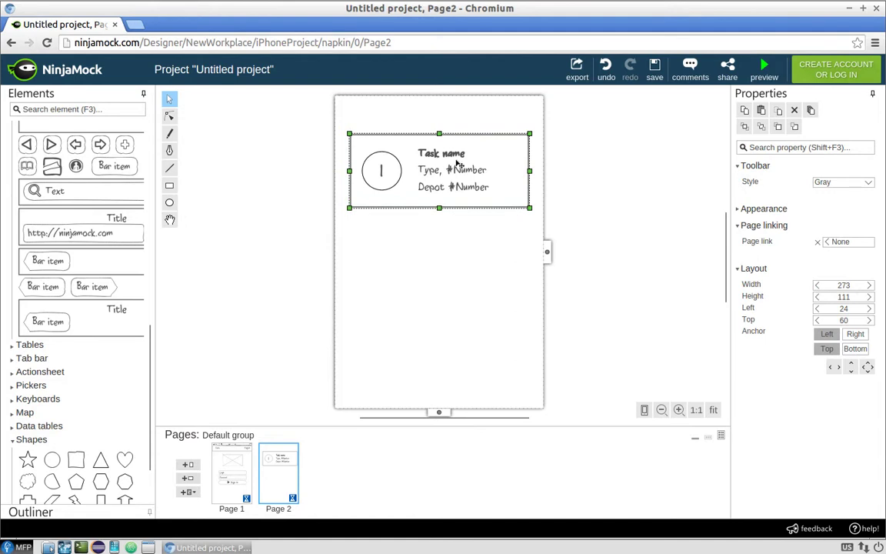
key(ctrl+d)
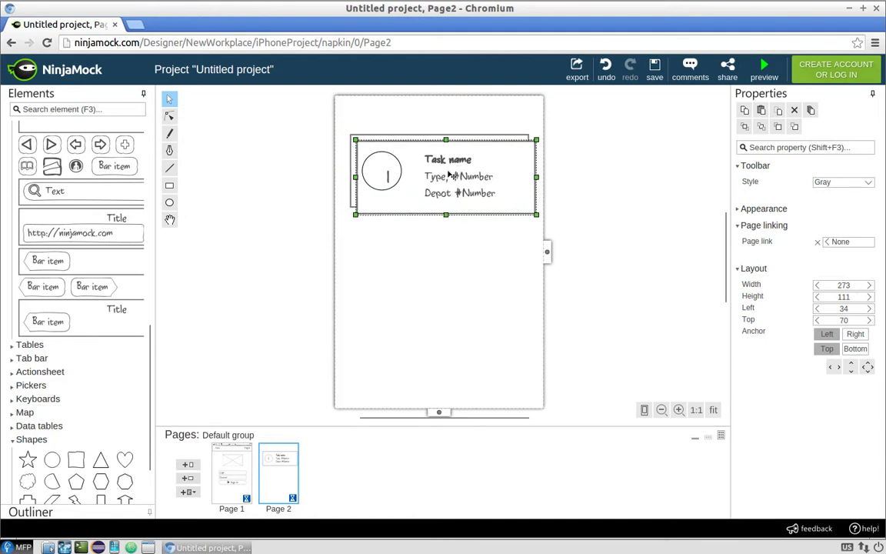
drag(453, 168, 441, 259)
key(ctrl+v)
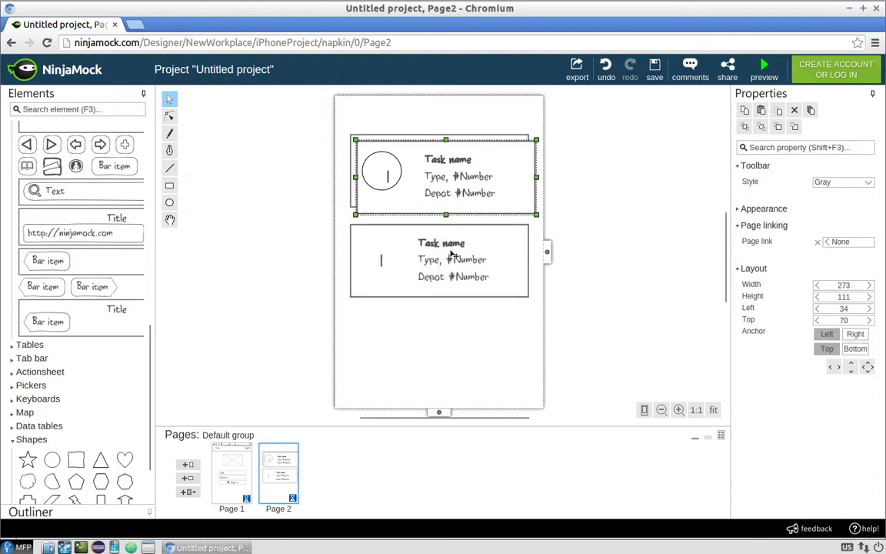
drag(453, 201, 490, 340)
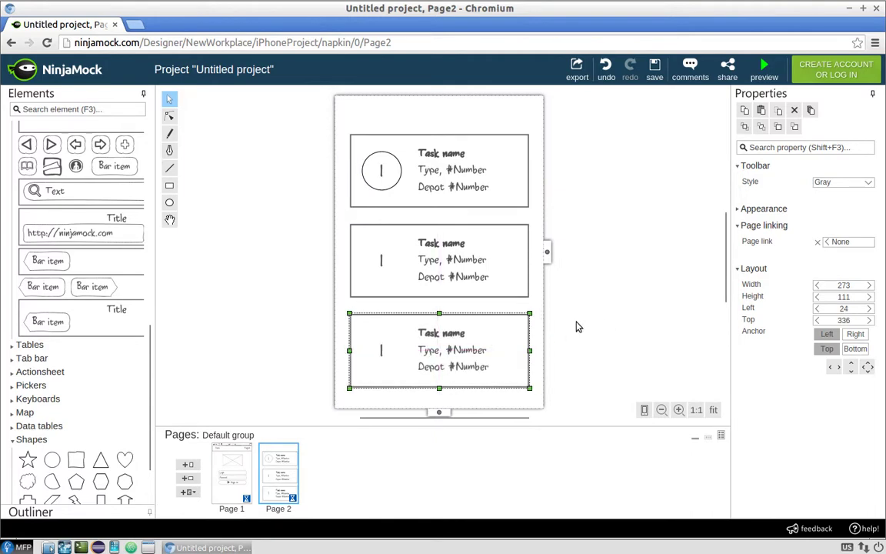
click(599, 323)
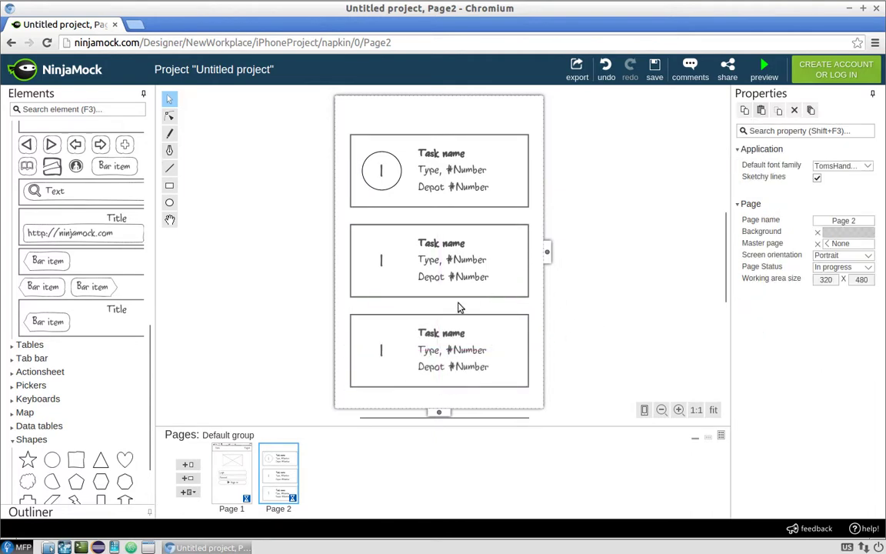
Step: Change the number label in the second task box to 2
click(383, 262)
click(382, 262)
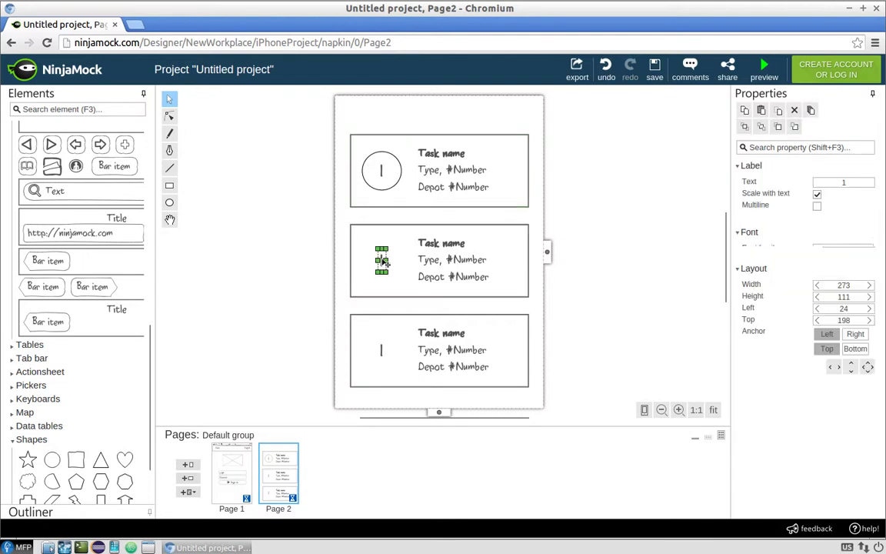
click(860, 183)
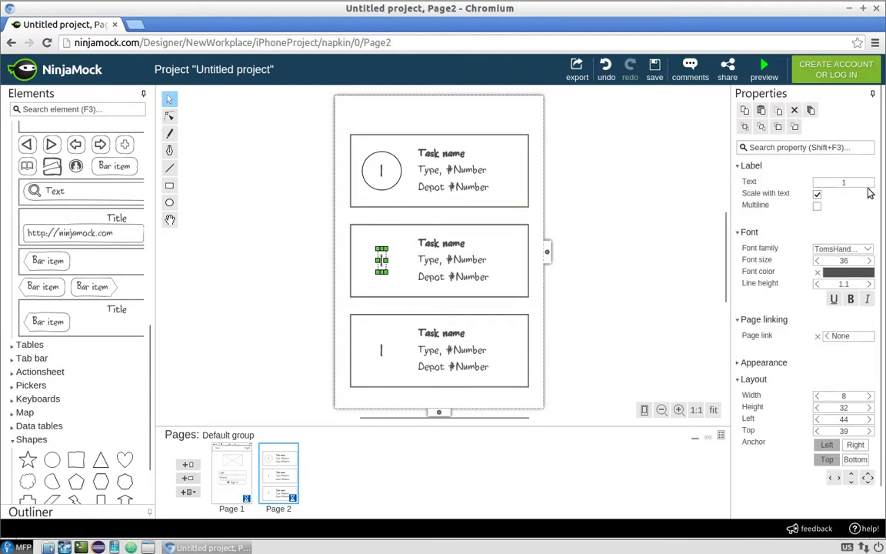
key(BackSpace)
text(2)
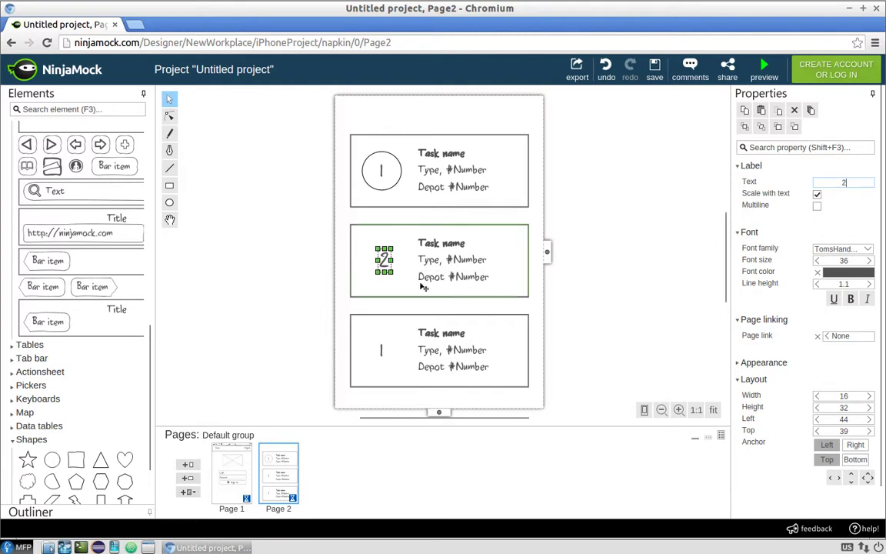
Step: Change the number label in the third task box to 5
click(383, 351)
click(382, 351)
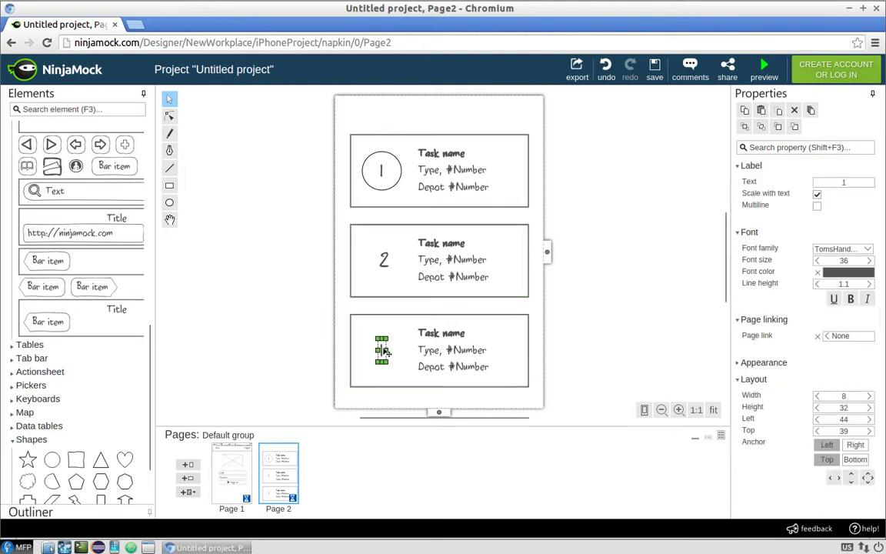
click(868, 183)
drag(868, 182, 824, 182)
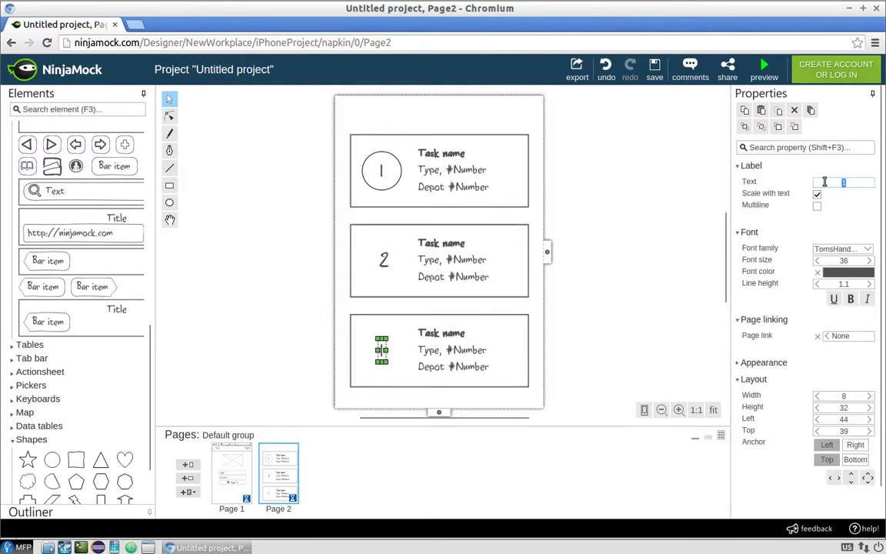
text(5)
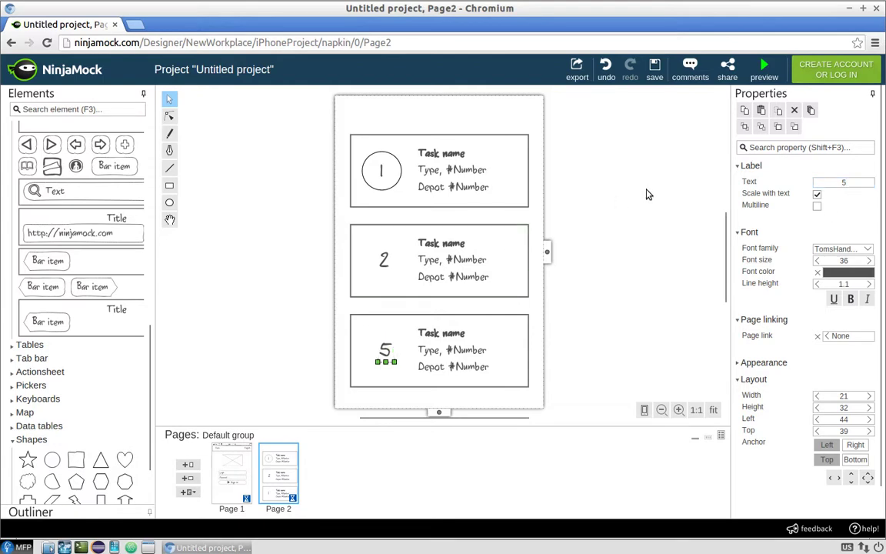
click(647, 195)
Step: Duplicate the first task box's circle twice and centre the copies around the numbers 2 and 5
click(388, 173)
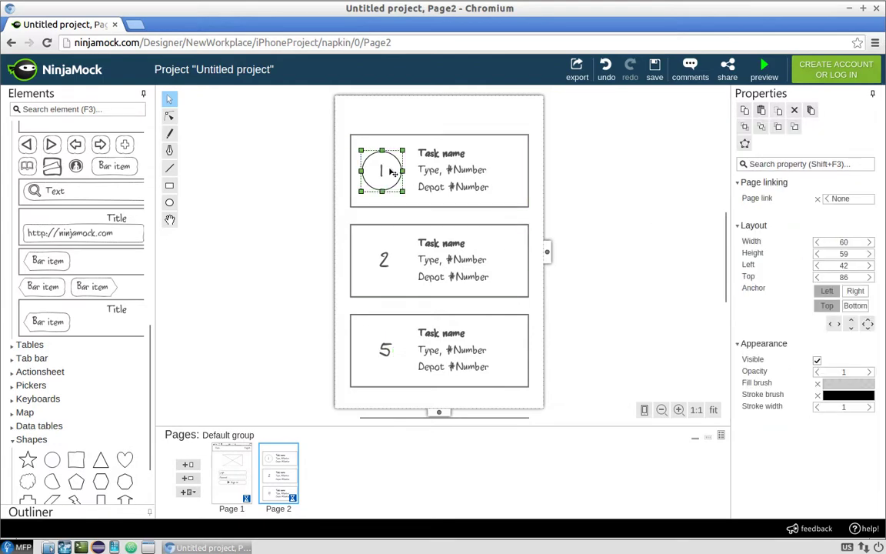
key(ctrl+d)
drag(390, 177, 388, 268)
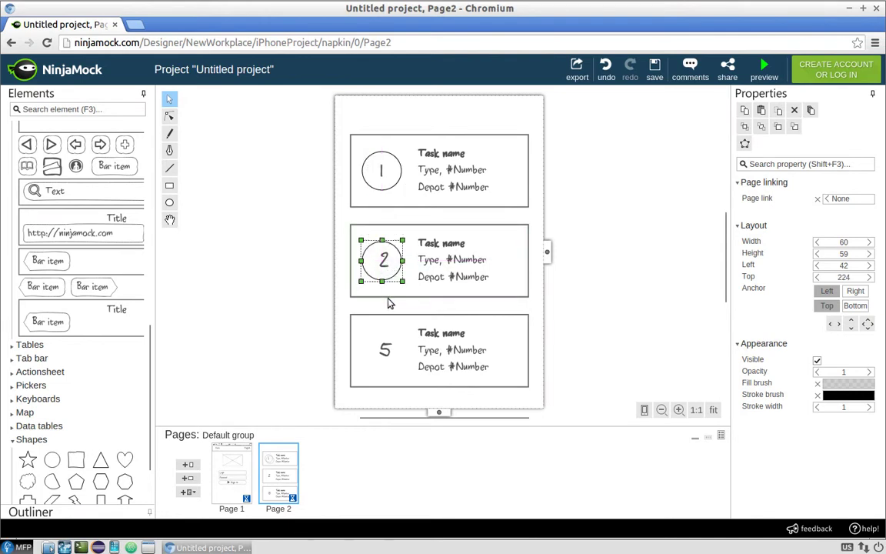
click(396, 175)
drag(395, 175, 391, 349)
drag(394, 270, 399, 271)
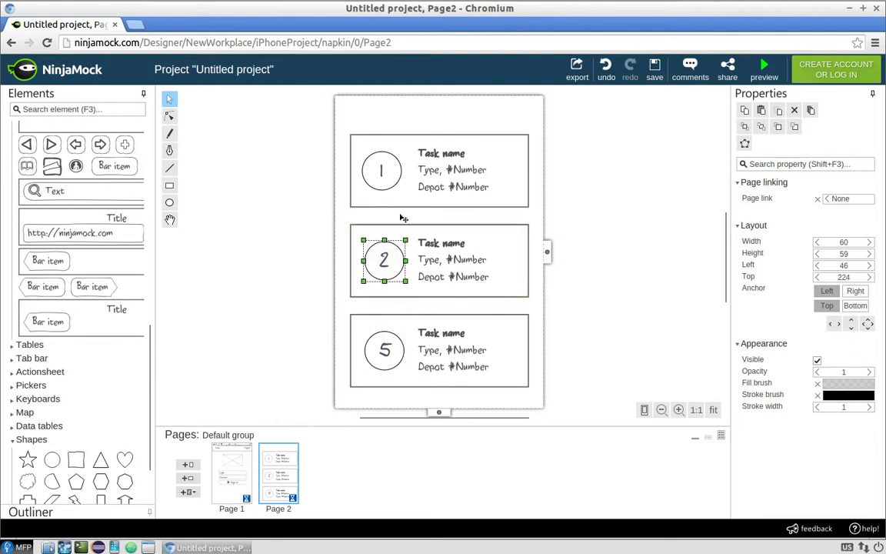
drag(394, 186, 393, 184)
click(662, 202)
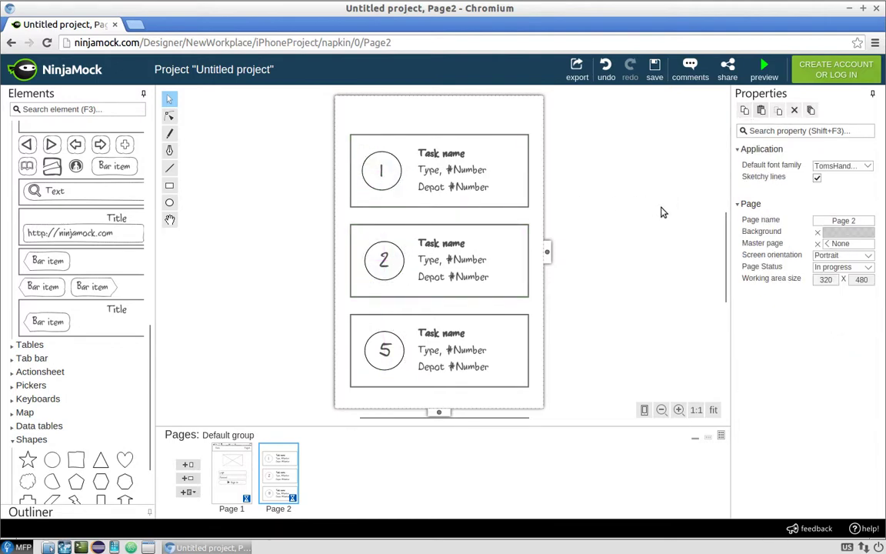
Step: Shift the number 1 slightly right in the first task box and recentre its circle around it
drag(376, 167, 418, 171)
click(382, 173)
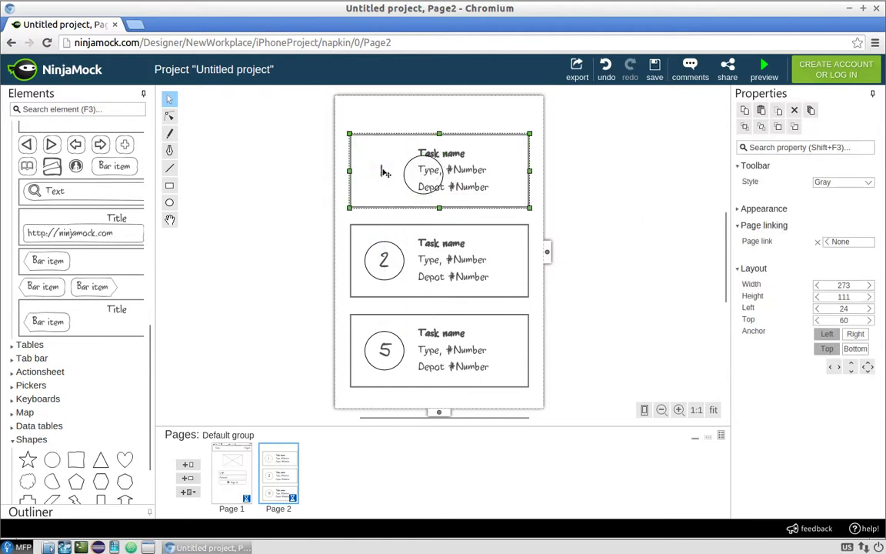
click(382, 170)
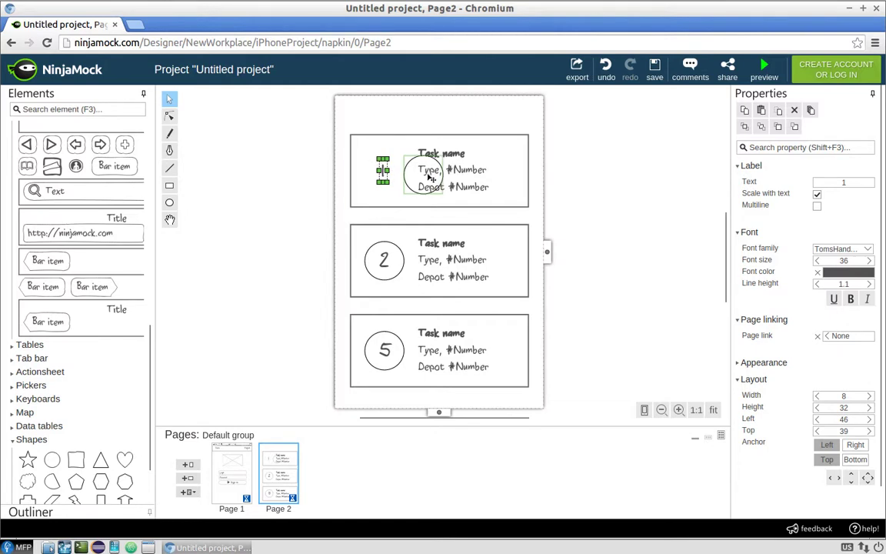
drag(382, 163, 394, 173)
click(553, 181)
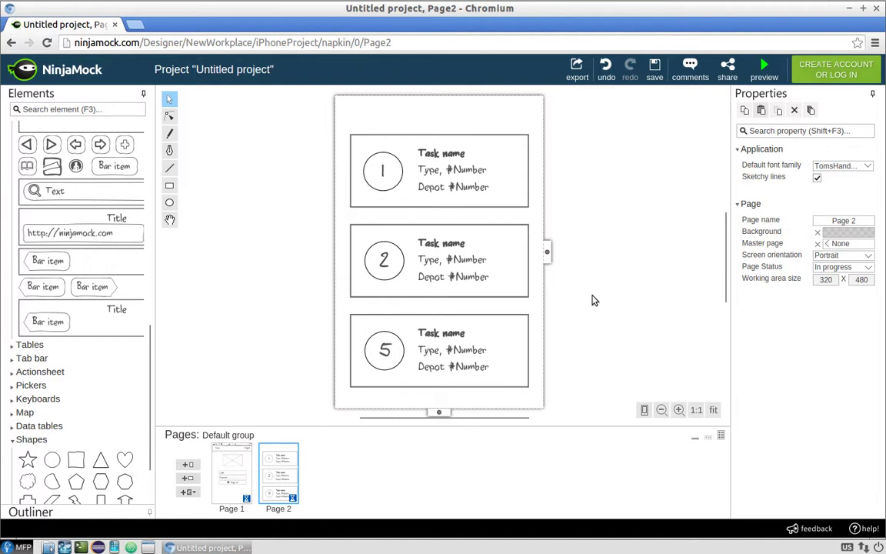
Step: Add a search toolbar across the top of Page 2 and set its field text to "Search"
scroll(80, 220, up, 3)
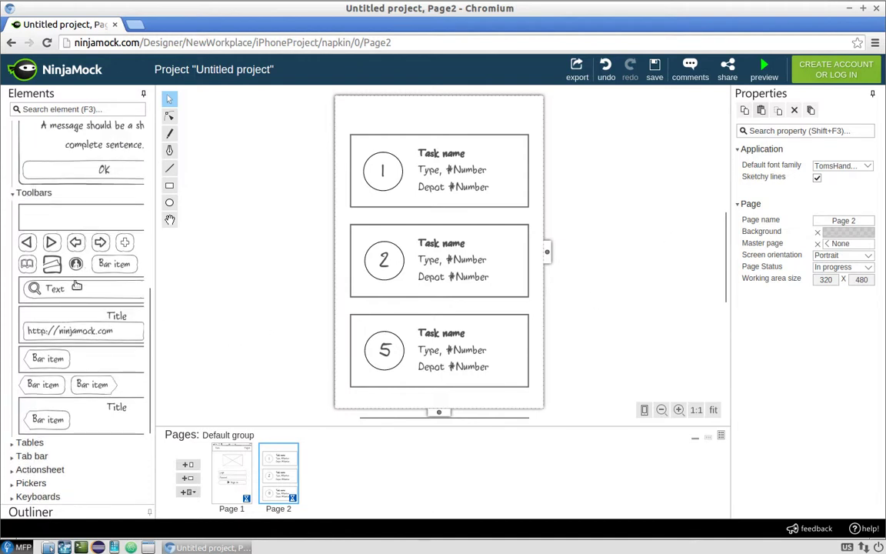
drag(61, 288, 385, 109)
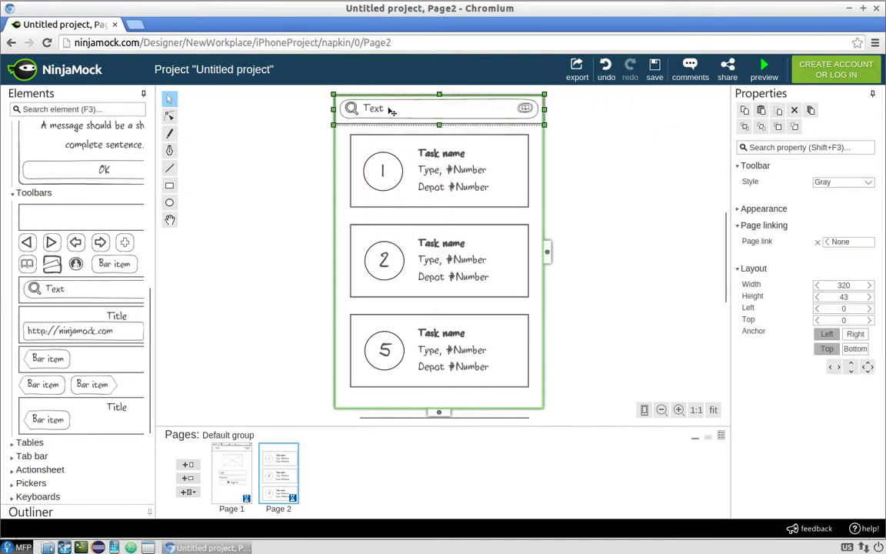
click(627, 113)
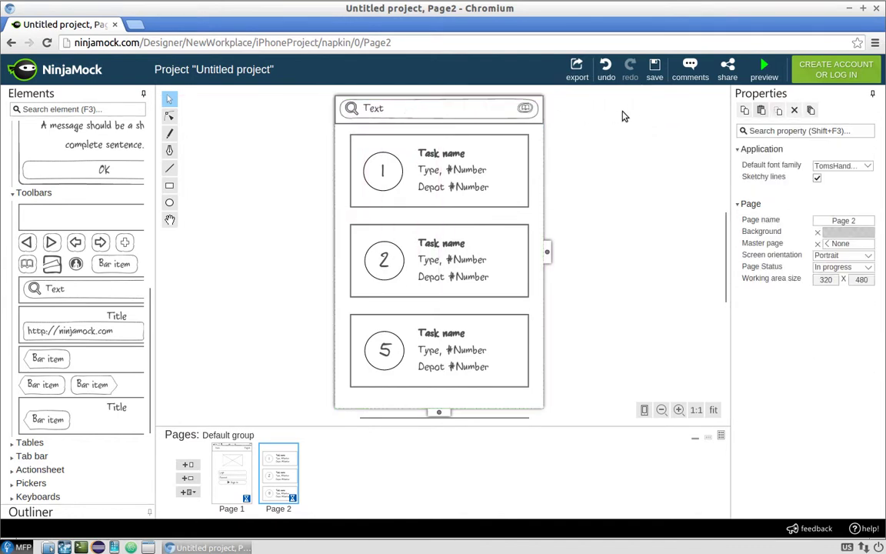
click(378, 110)
double_click(377, 110)
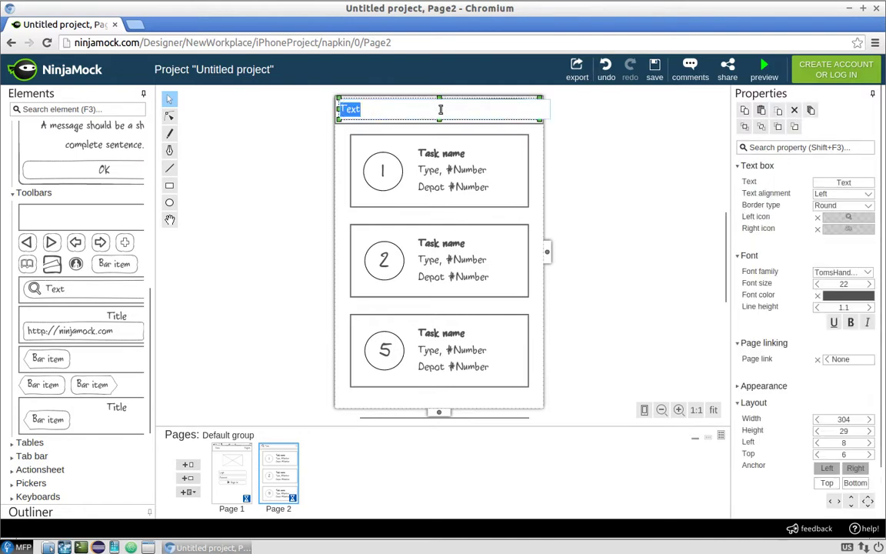
text(Search)
key(Return)
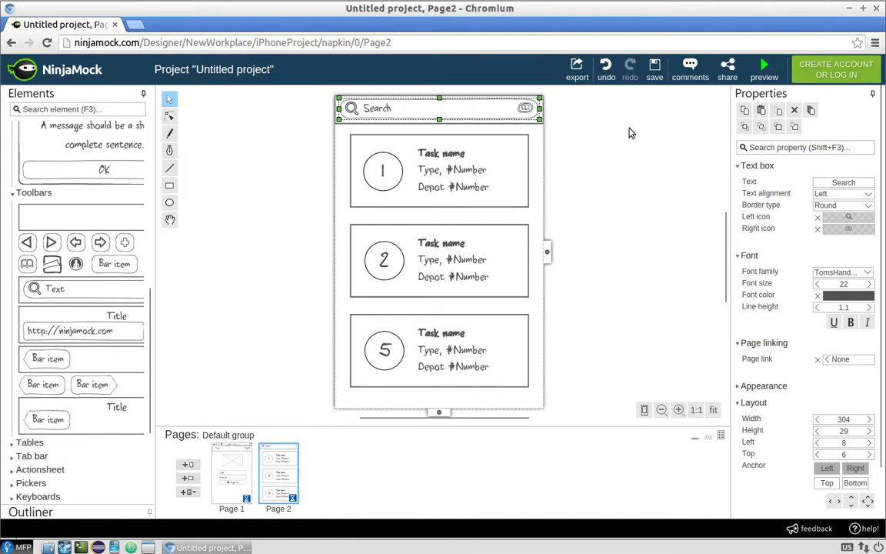
click(569, 120)
Step: Remove the search field's right icon and shorten the field to free space at the toolbar's right end
click(469, 98)
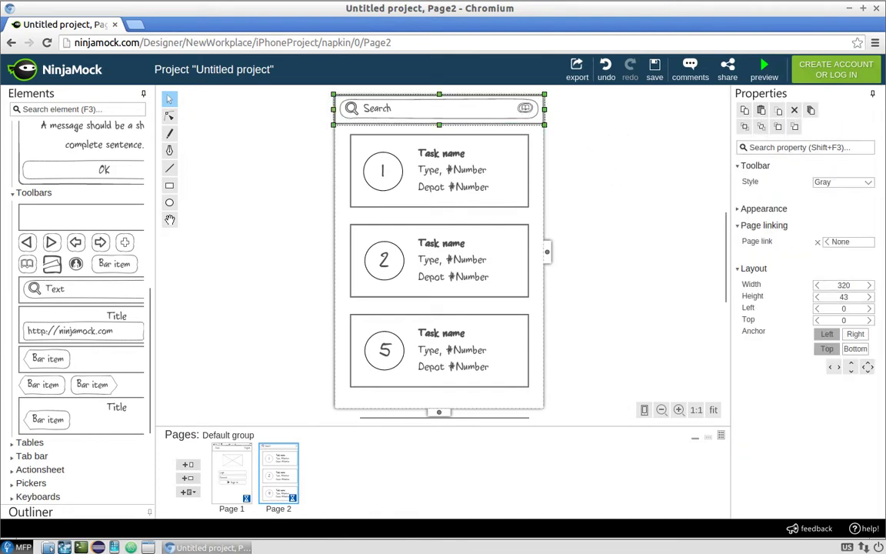
click(533, 114)
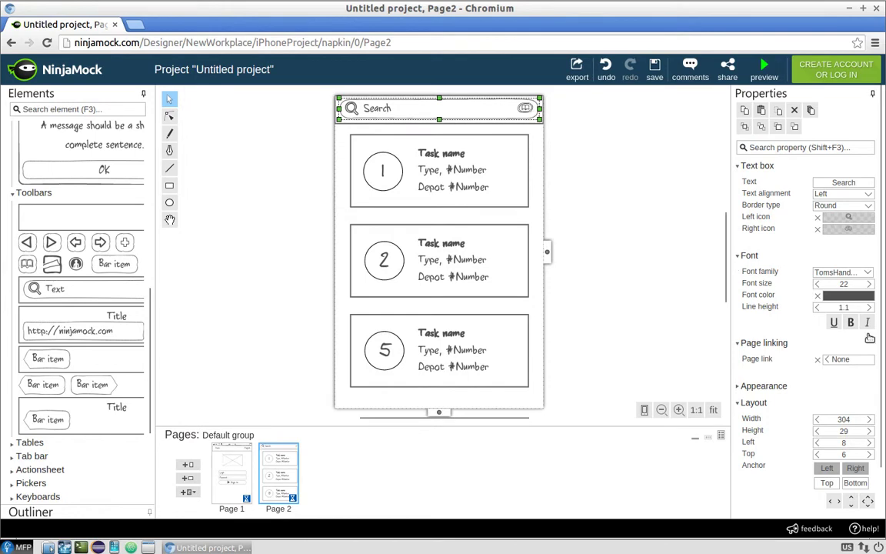
click(818, 229)
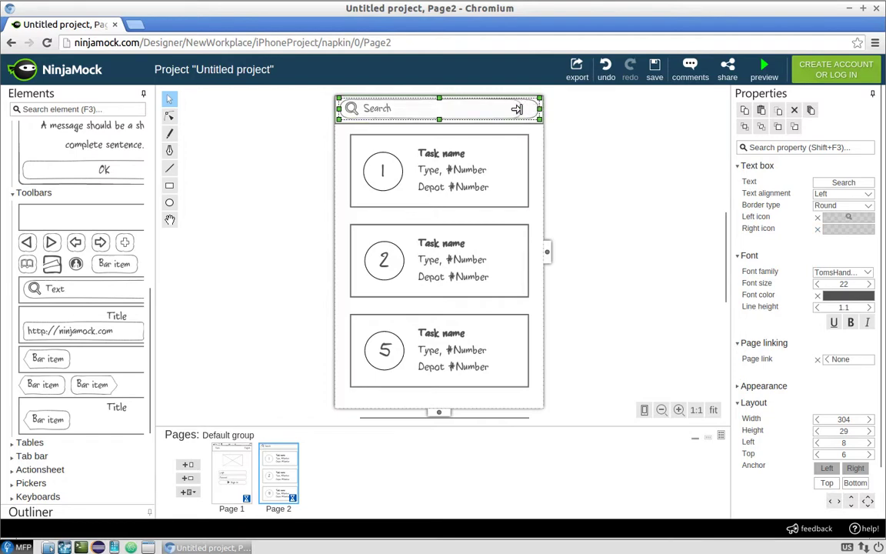
click(629, 131)
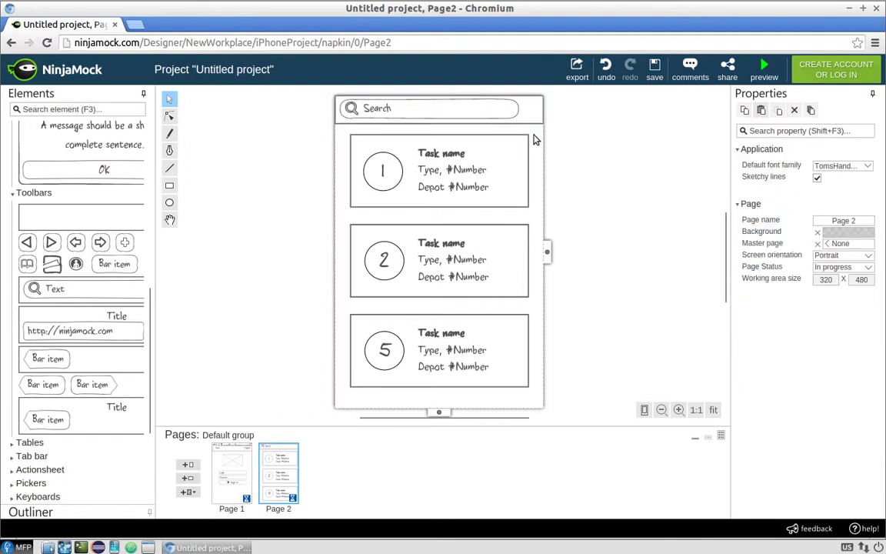
Step: Place an 18 by 18 message indicator in the toolbar, just right of the search field
scroll(68, 243, up, 3)
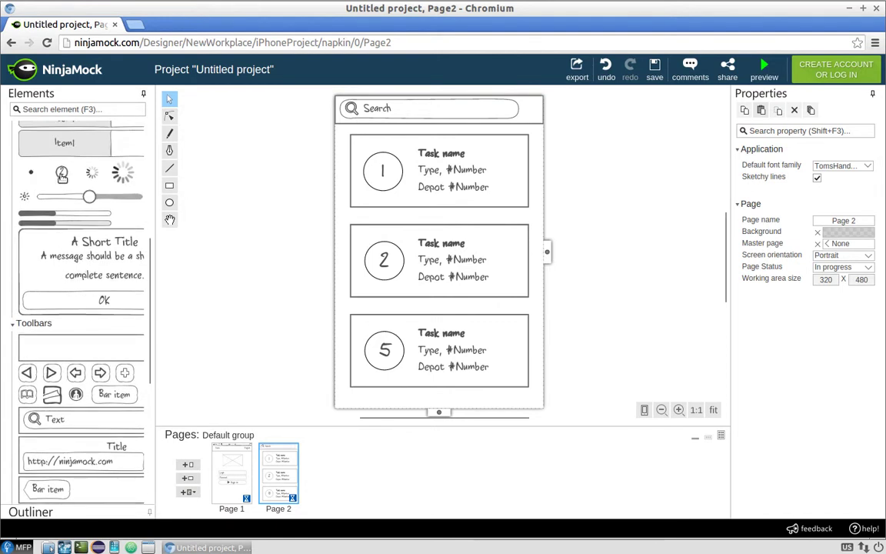
drag(63, 172, 531, 110)
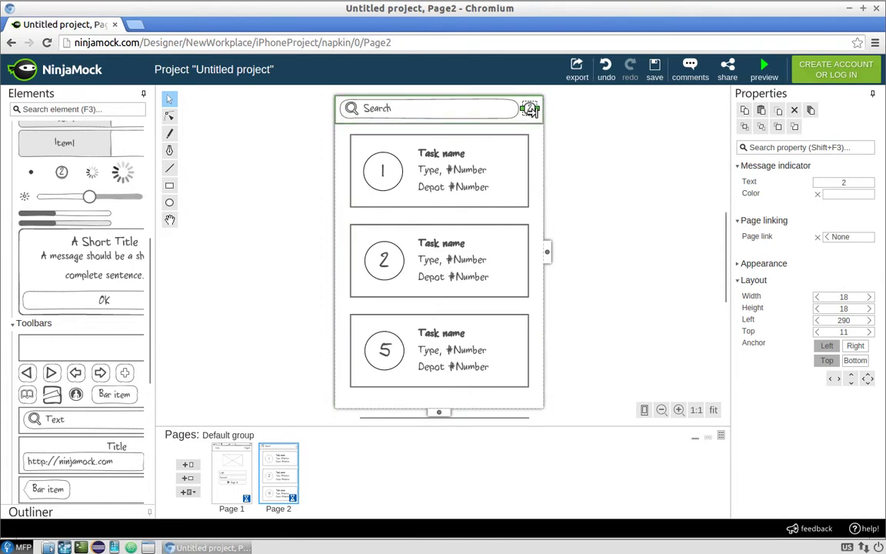
double_click(530, 109)
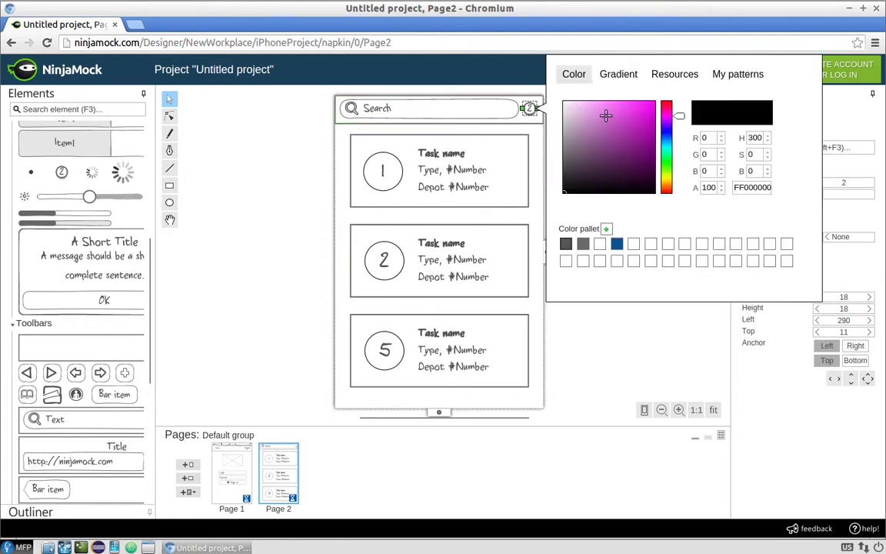
click(615, 370)
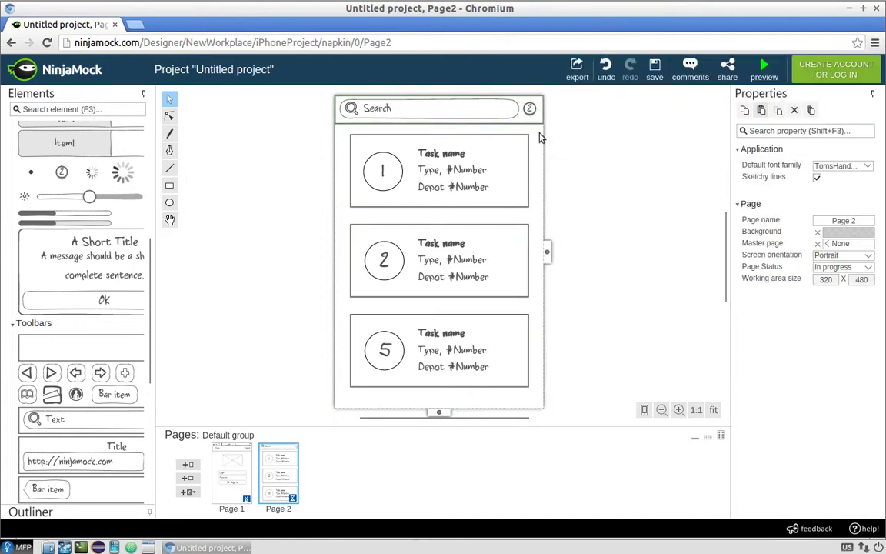
Step: Set the message indicator's text to 3 and adjust its position slightly beside the search field
click(531, 112)
double_click(842, 181)
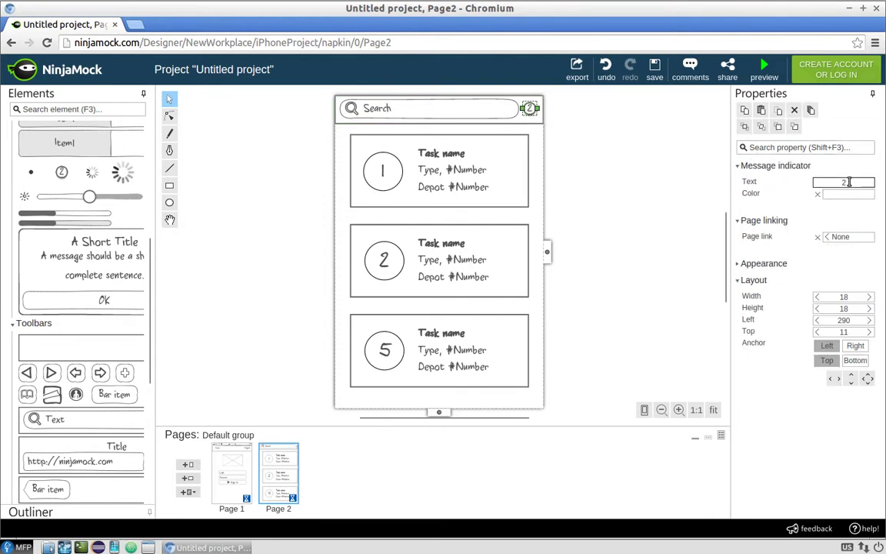
text(3)
click(692, 192)
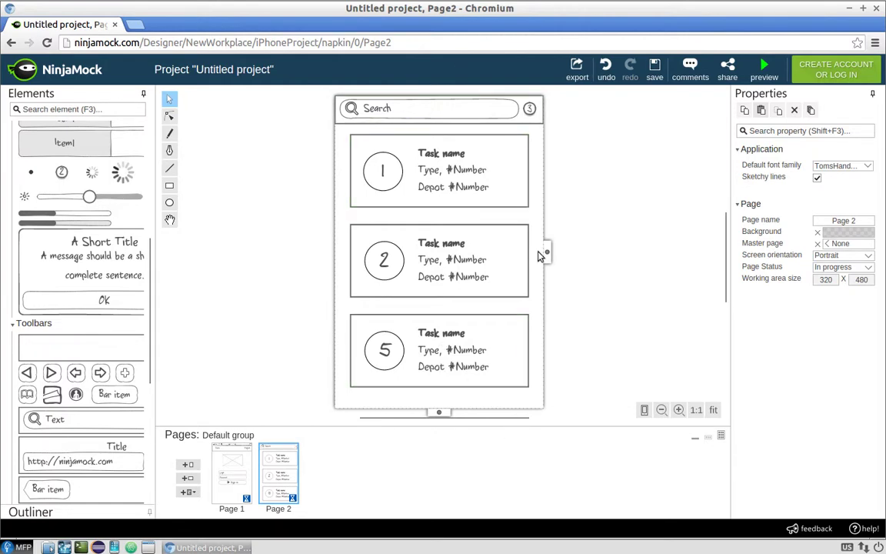
click(530, 108)
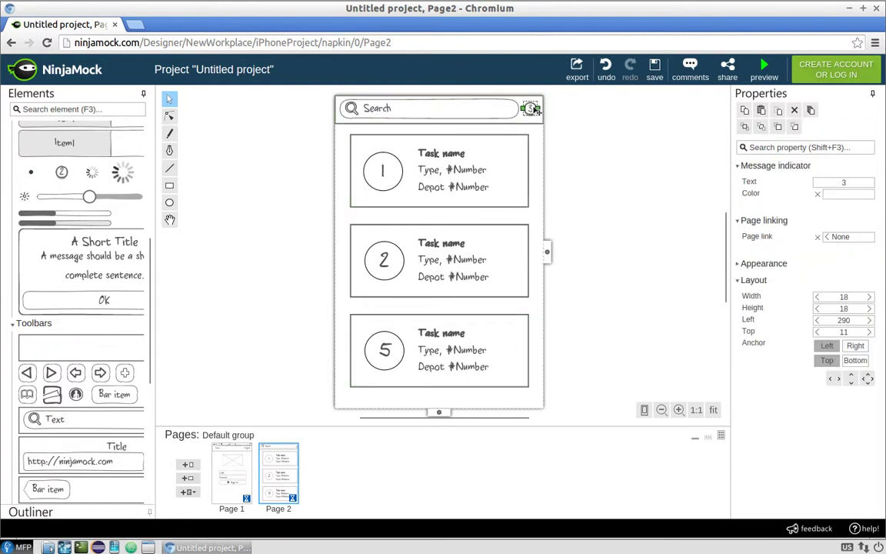
click(557, 138)
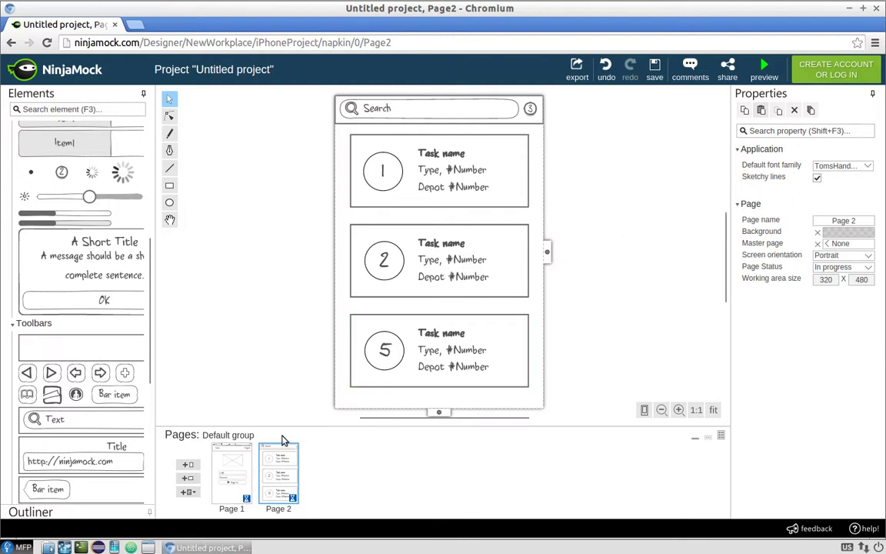
Step: Add a new portrait page after Page 2 and open it for editing
click(188, 463)
double_click(338, 474)
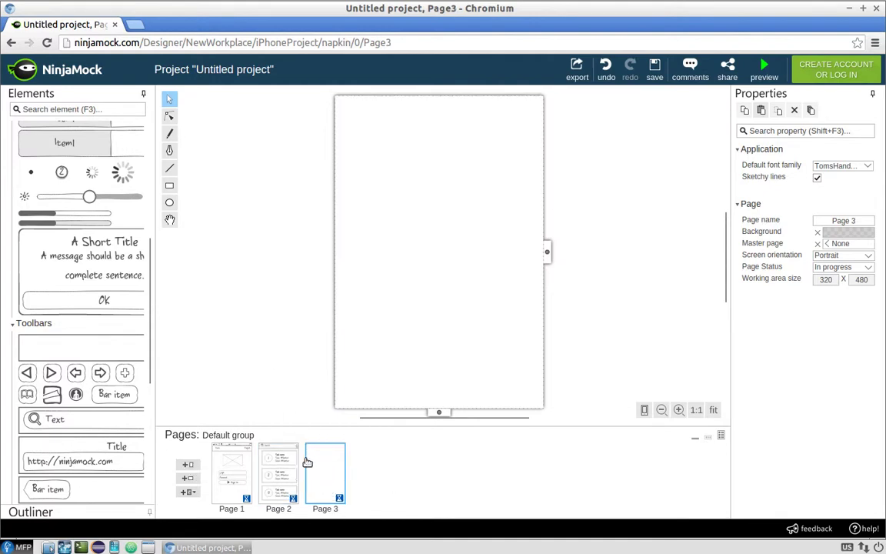
click(277, 470)
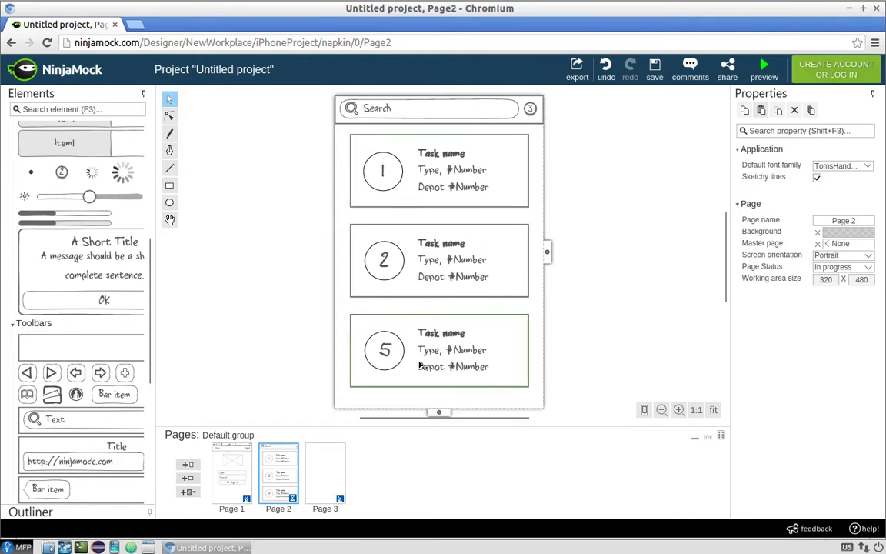
click(323, 465)
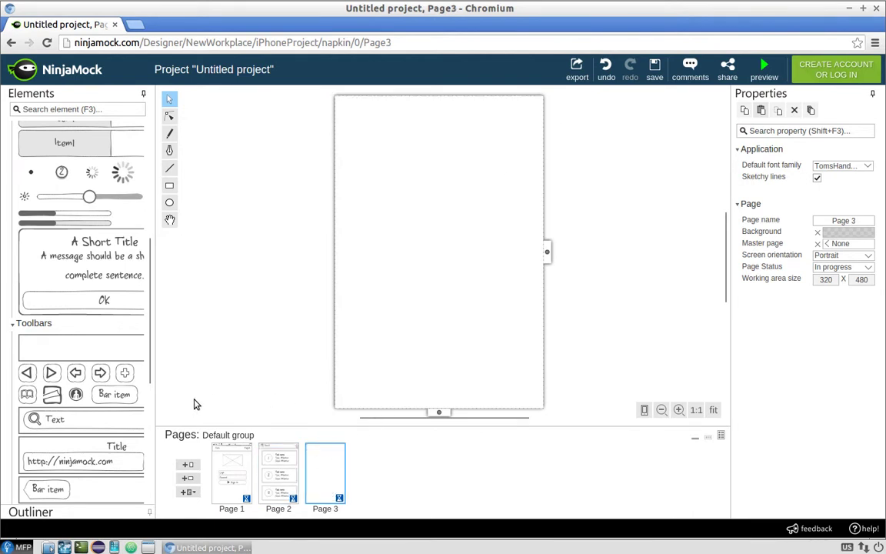
Step: Add a navigation toolbar with a back-style bar item across the top of Page 3
scroll(55, 404, down, 1)
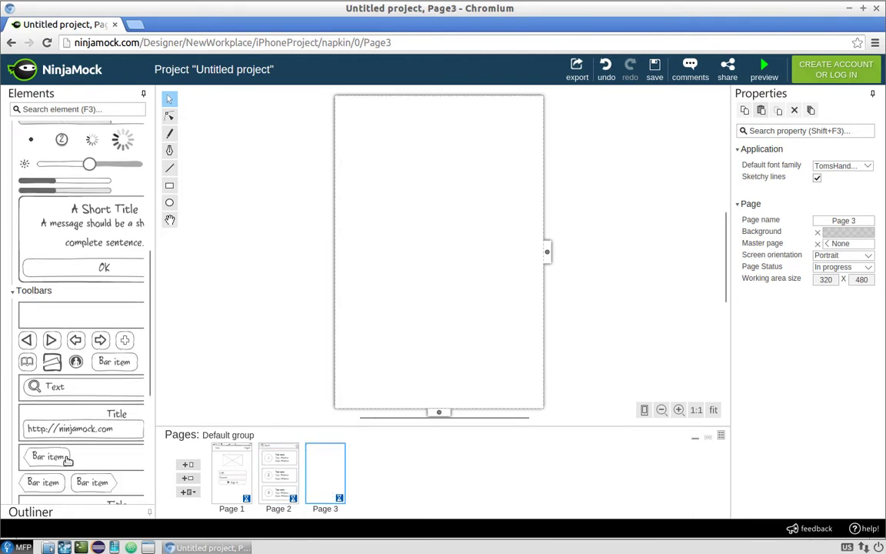
mouse_move(77, 454)
drag(77, 454, 389, 113)
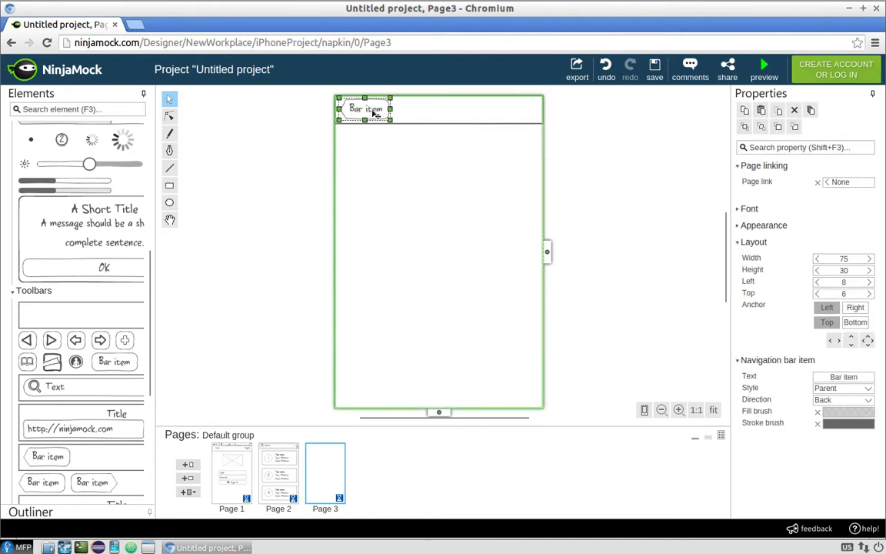
Step: Set the text of the bar item in Page 3's toolbar to "Back"
double_click(370, 113)
text(Ba)
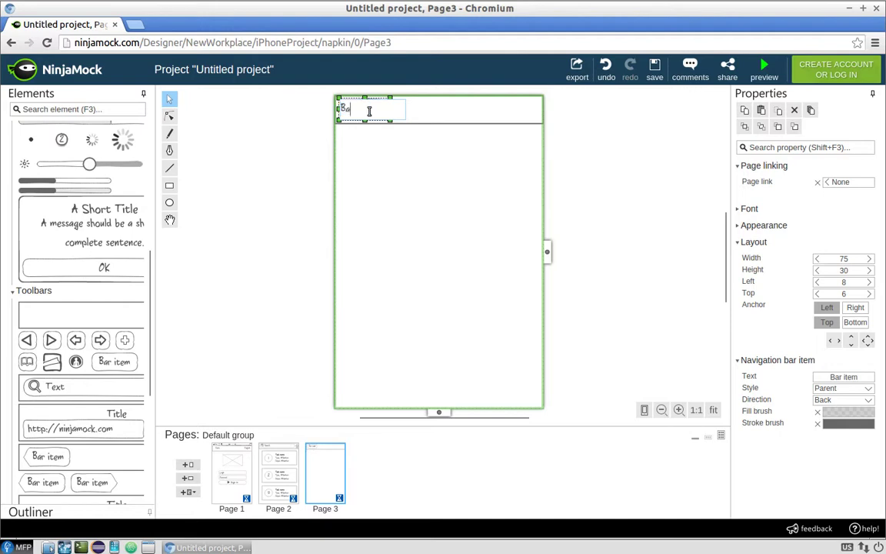
text(ck)
key(Return)
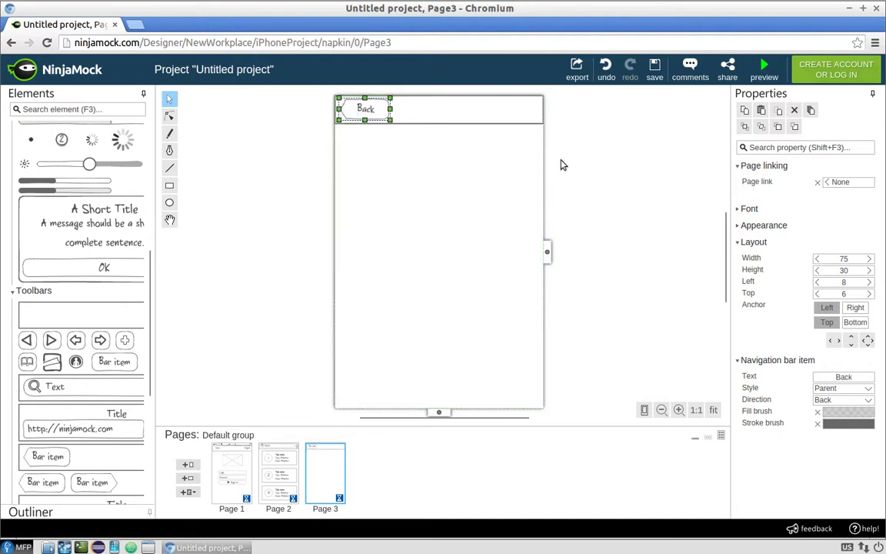
Step: Add a label reading "Type, #Number" to the middle of the toolbar, beside the Back item
scroll(34, 157, up, 5)
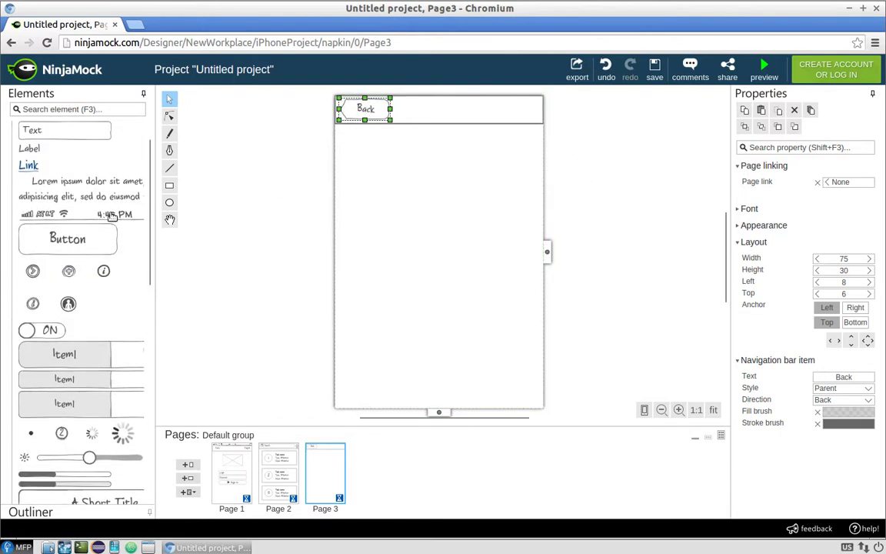
drag(34, 157, 443, 113)
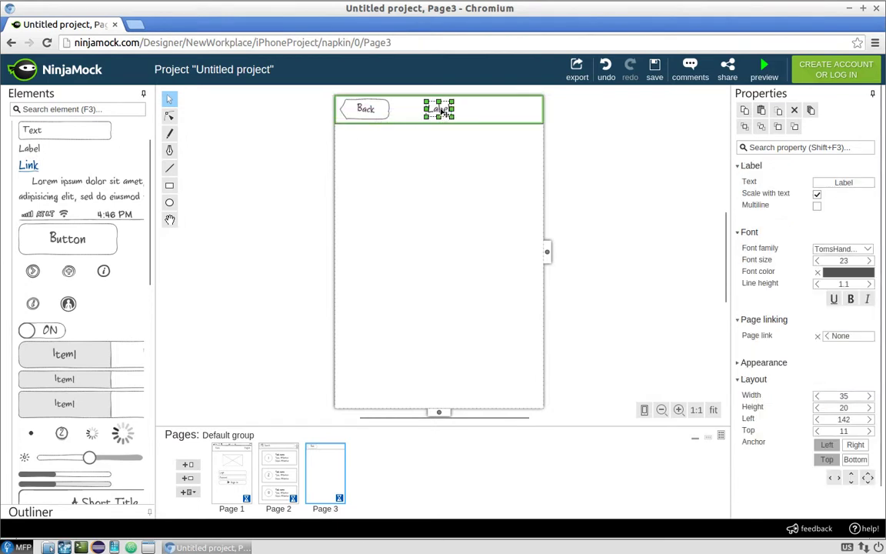
double_click(443, 113)
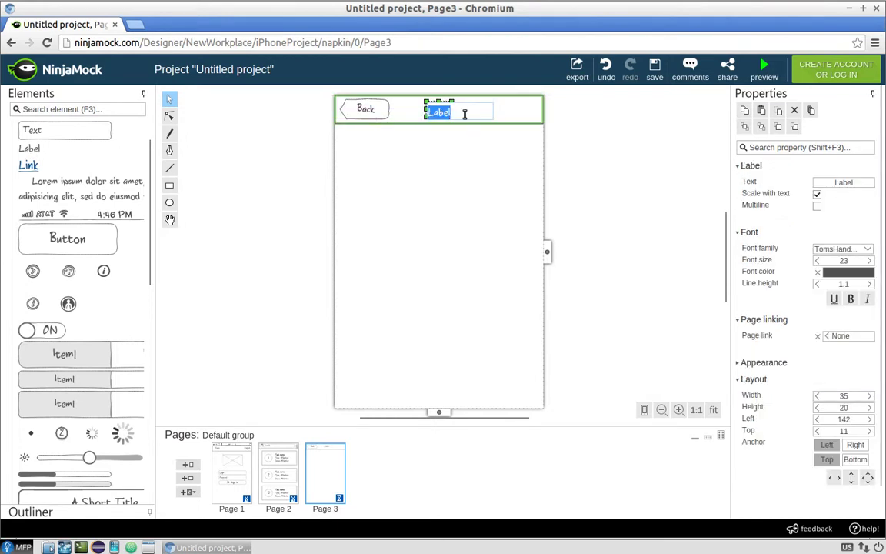
text(Type, #Num)
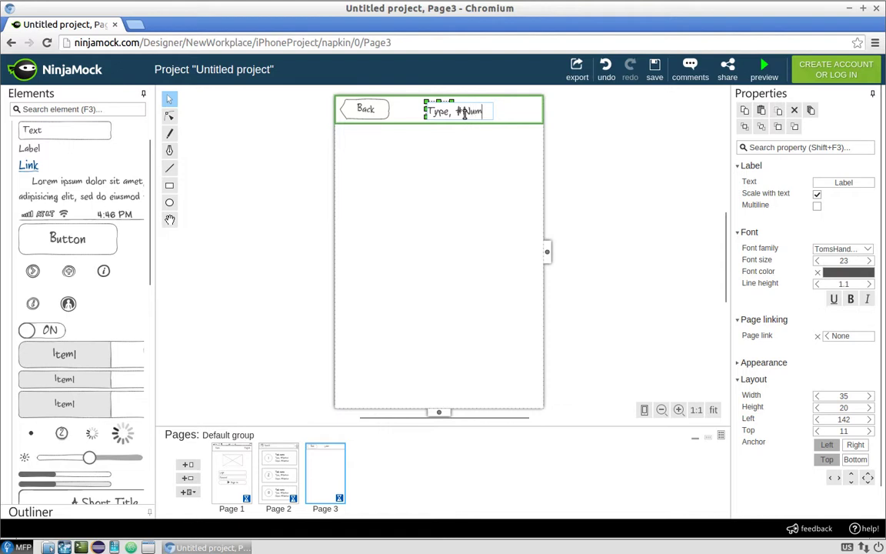
text(ber)
key(Return)
drag(488, 116, 460, 109)
click(582, 141)
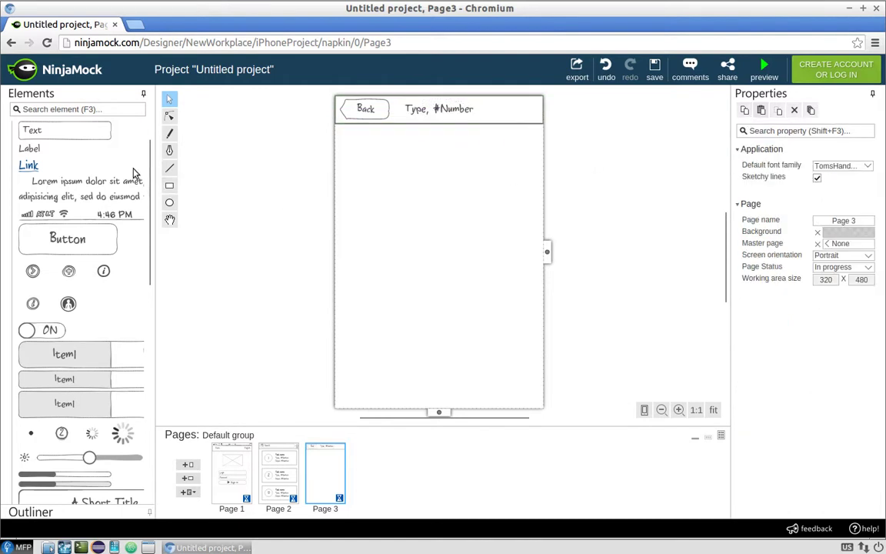
Step: Add a text box about 286 wide below the toolbar, reading "Drive replacement", and center it on the page
drag(85, 132, 527, 149)
drag(529, 149, 534, 149)
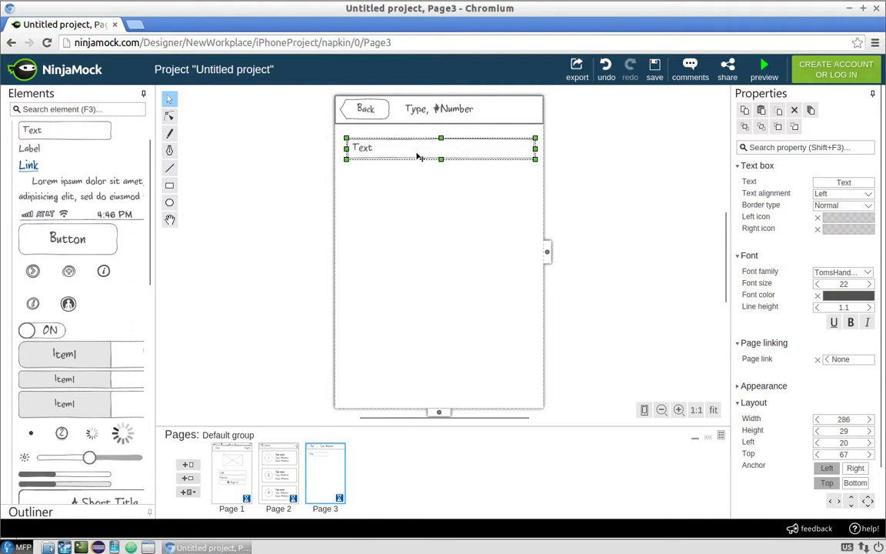
double_click(397, 148)
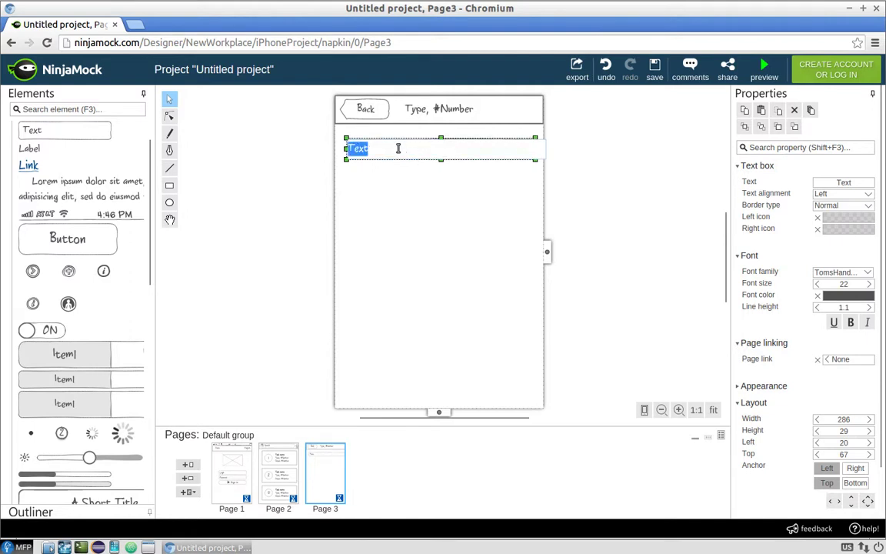
text(Drive replacemen)
click(573, 158)
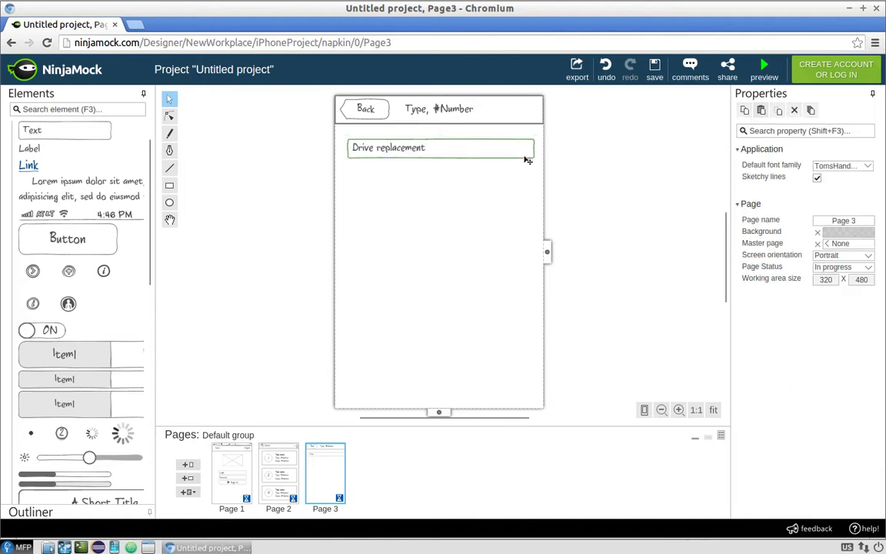
drag(509, 158, 514, 157)
click(637, 182)
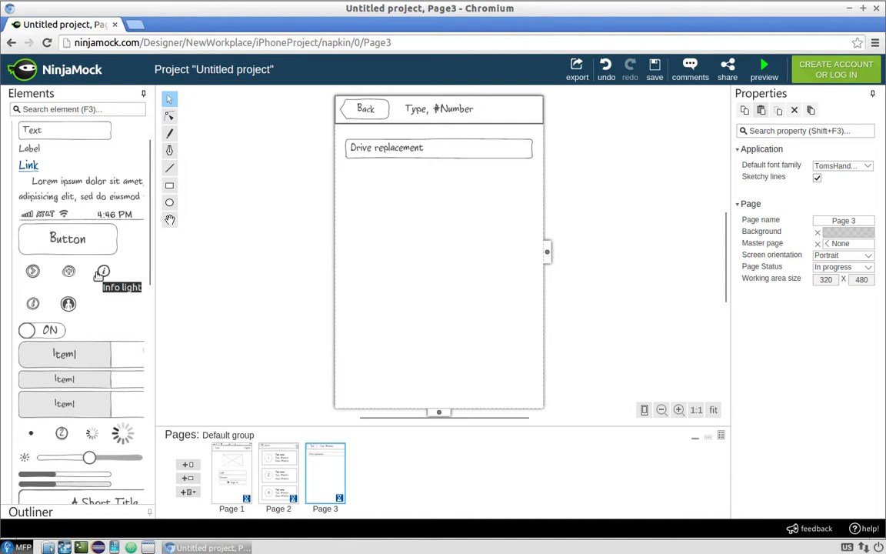
Step: Place a grouped table view below the Drive replacement box and resize it to about 286 by 238
scroll(113, 333, down, 10)
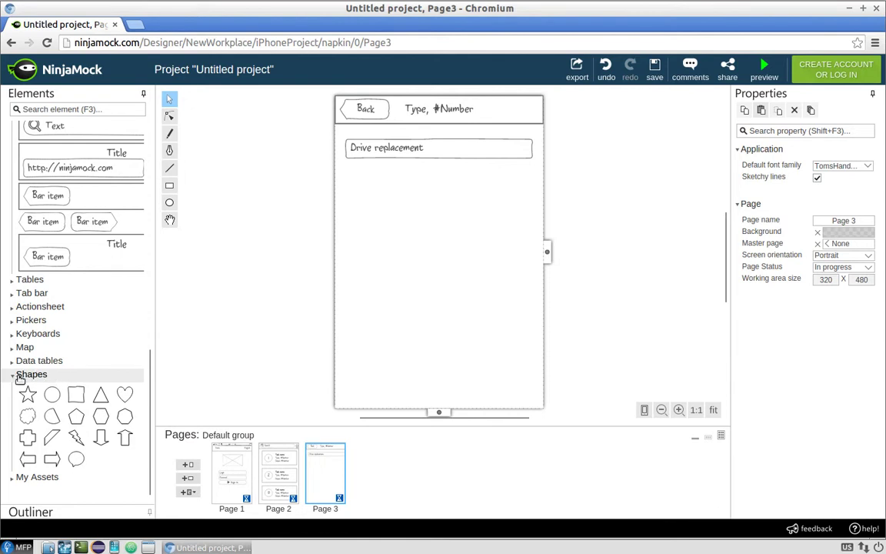
click(14, 378)
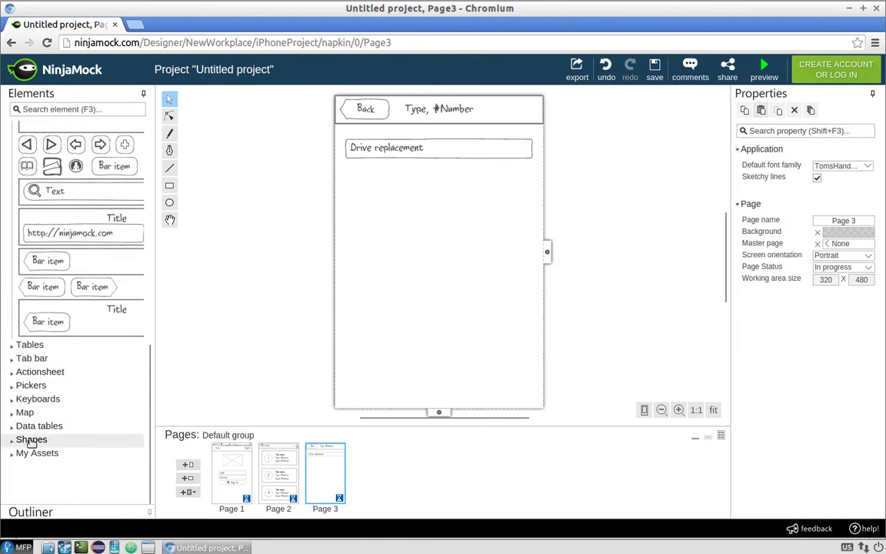
click(12, 350)
scroll(62, 385, down, 1)
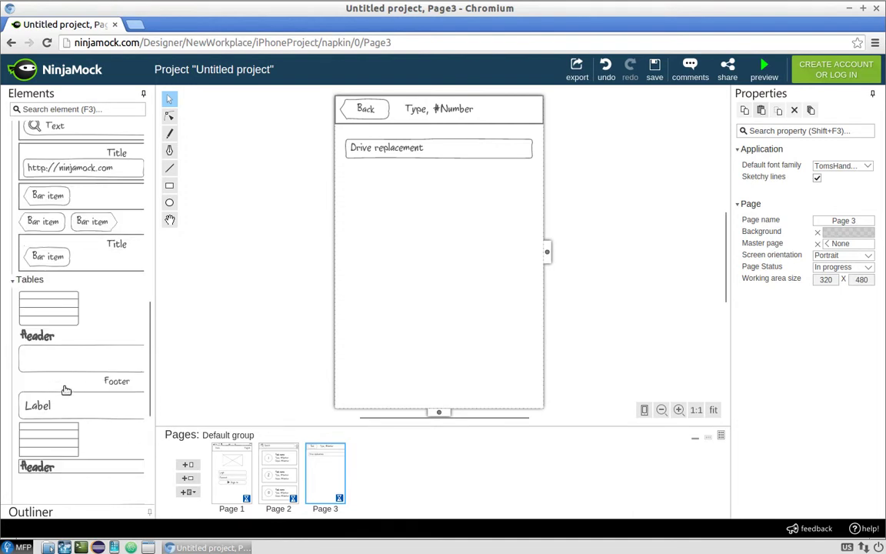
drag(31, 299, 378, 210)
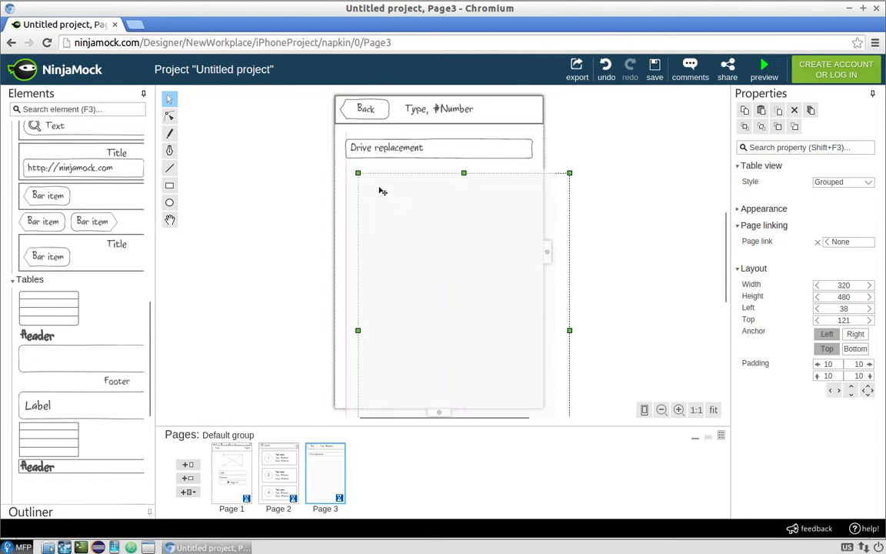
drag(382, 191, 377, 171)
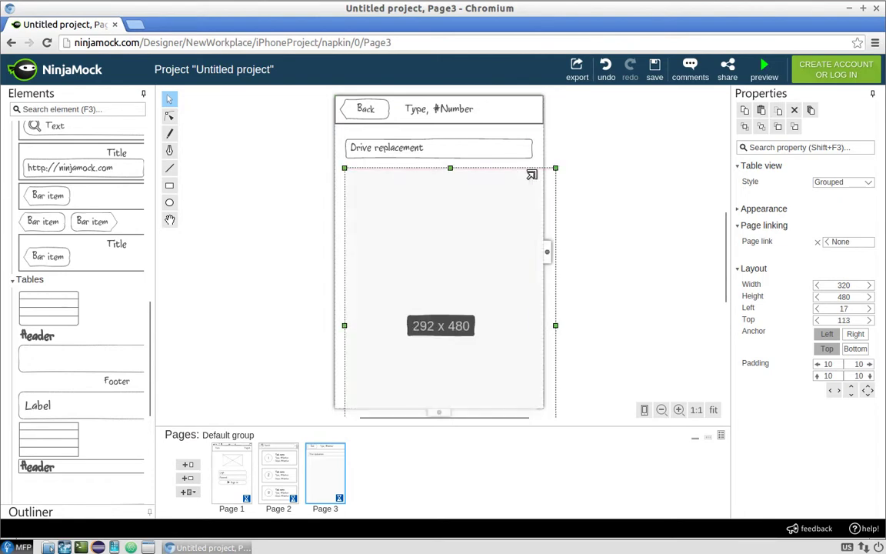
drag(531, 174, 527, 175)
drag(449, 351, 443, 257)
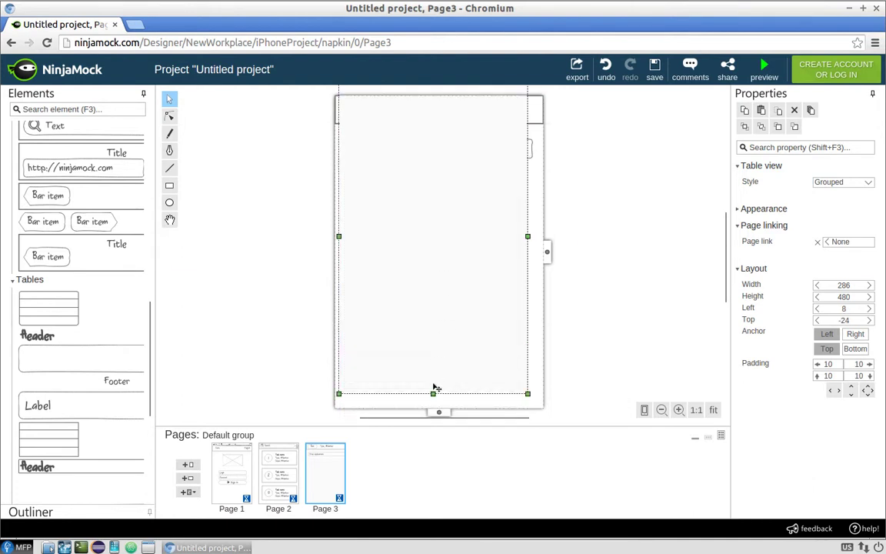
drag(433, 393, 482, 273)
click(630, 222)
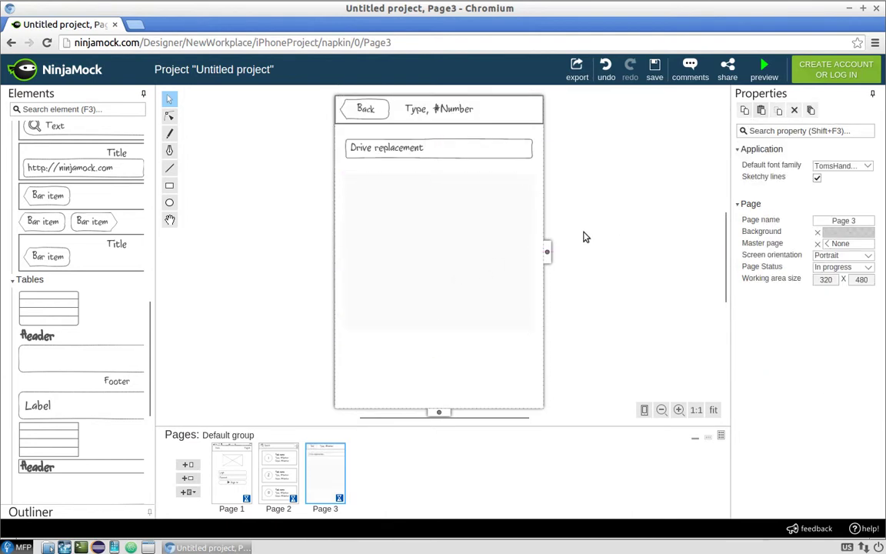
Step: Change the table view's fill color to white
click(499, 227)
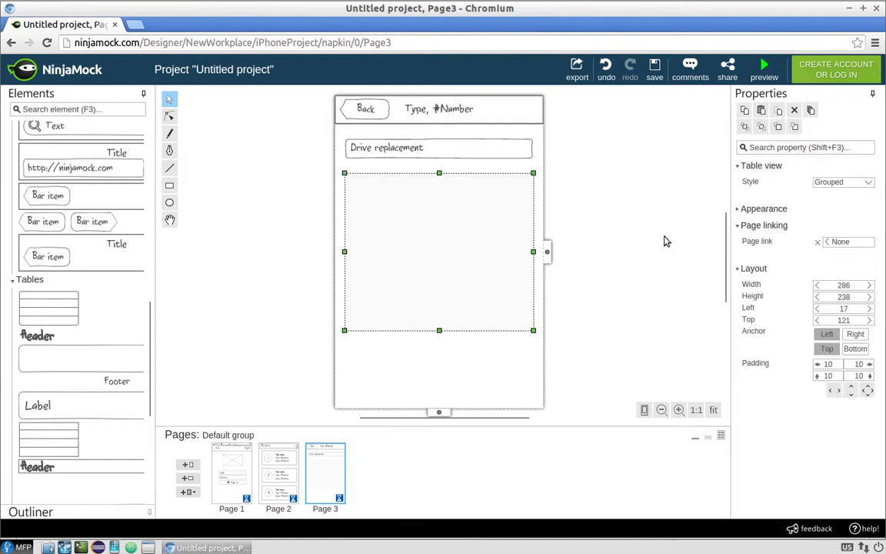
click(547, 251)
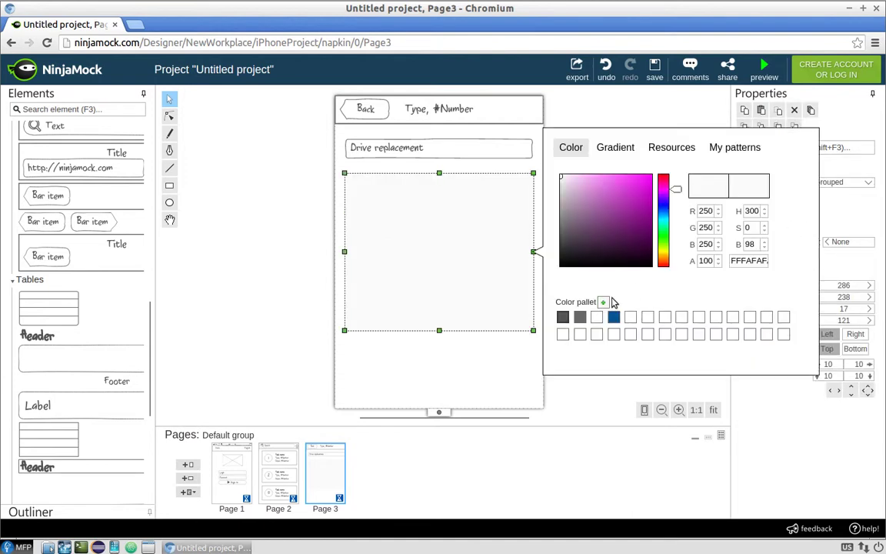
click(601, 318)
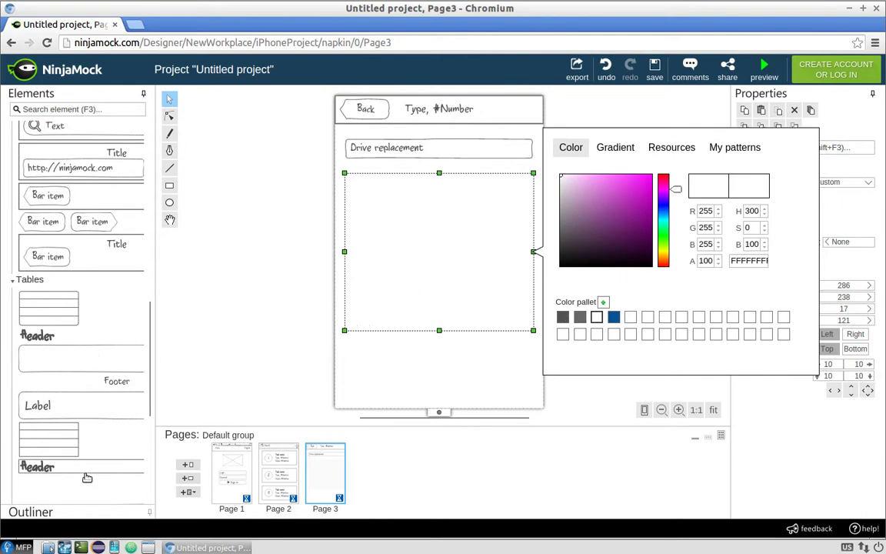
Step: Add a table header inside the table view and set its text to "Passport details"
drag(85, 471, 427, 204)
double_click(399, 199)
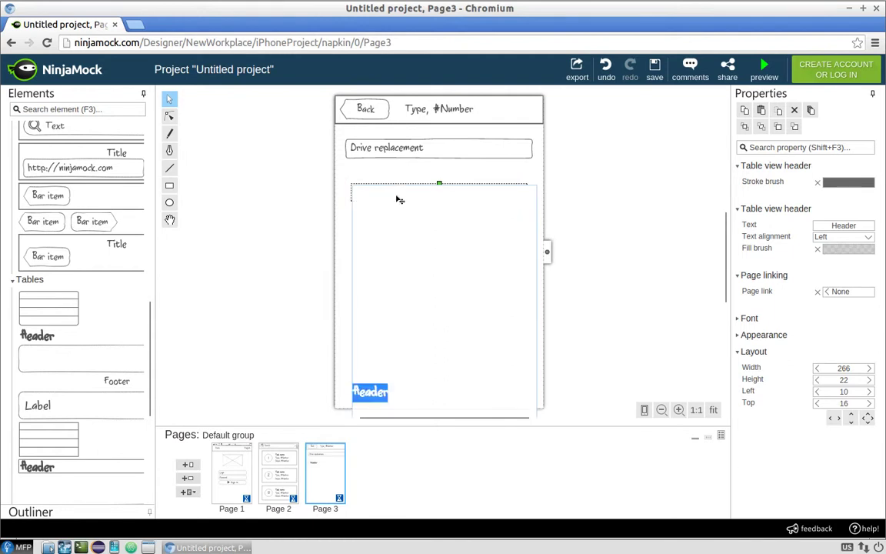
text(P)
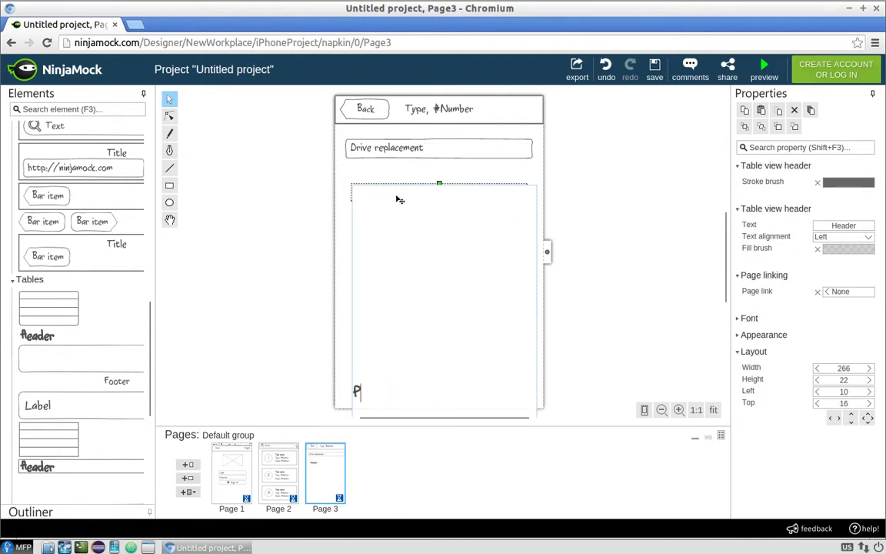
text(assport details)
key(Return)
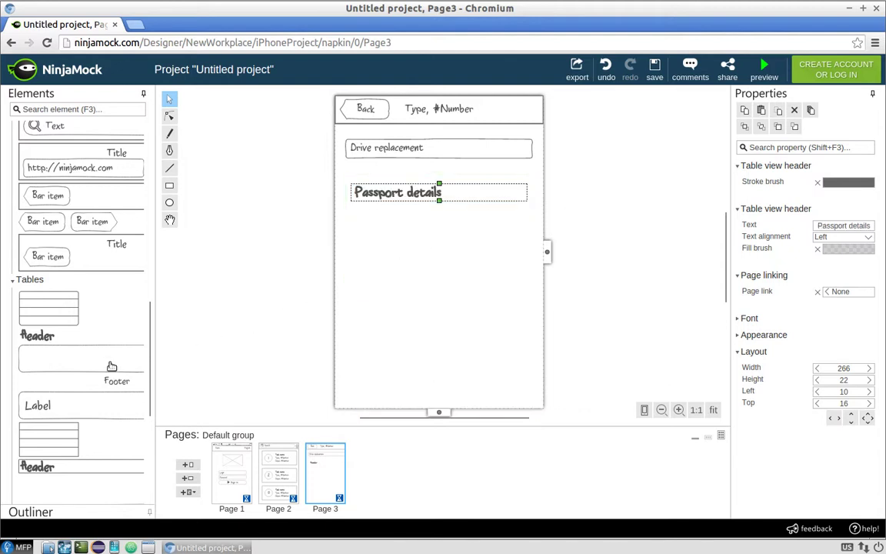
Step: Add a table cell with a picture and title under the Passport details header
scroll(100, 352, down, 3)
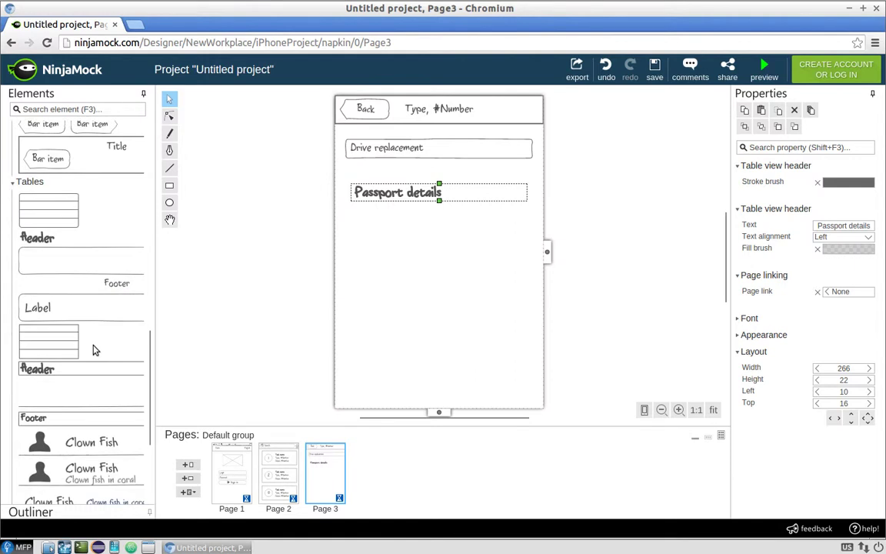
scroll(108, 353, down, 3)
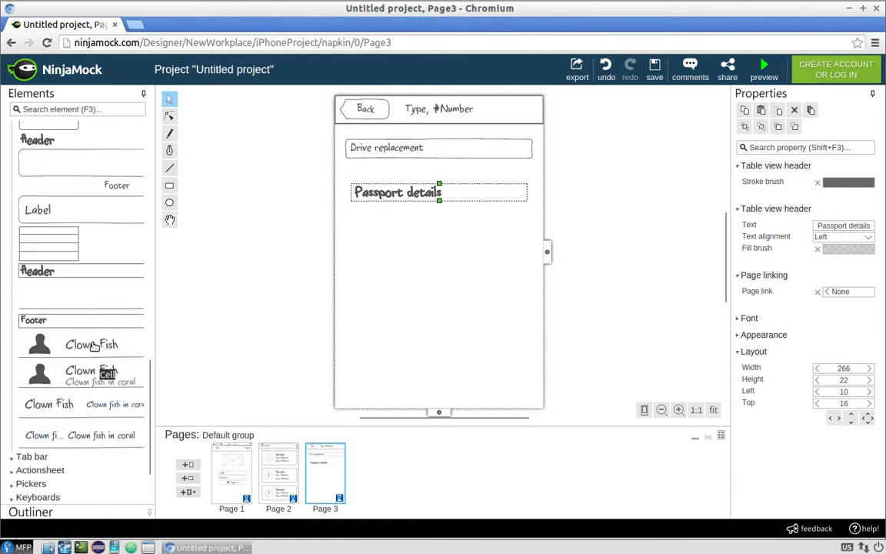
drag(87, 345, 418, 231)
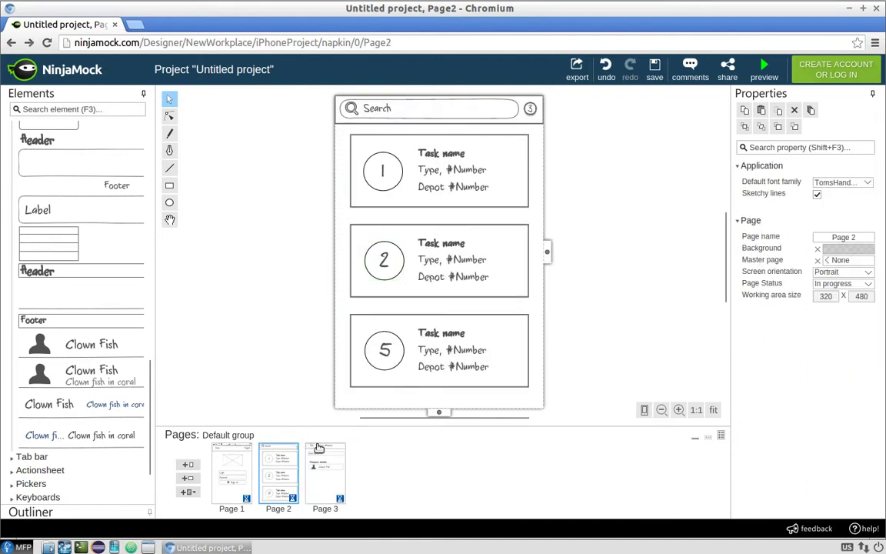
Step: Return to Page 3 and delete the picture cell from the table view
click(324, 470)
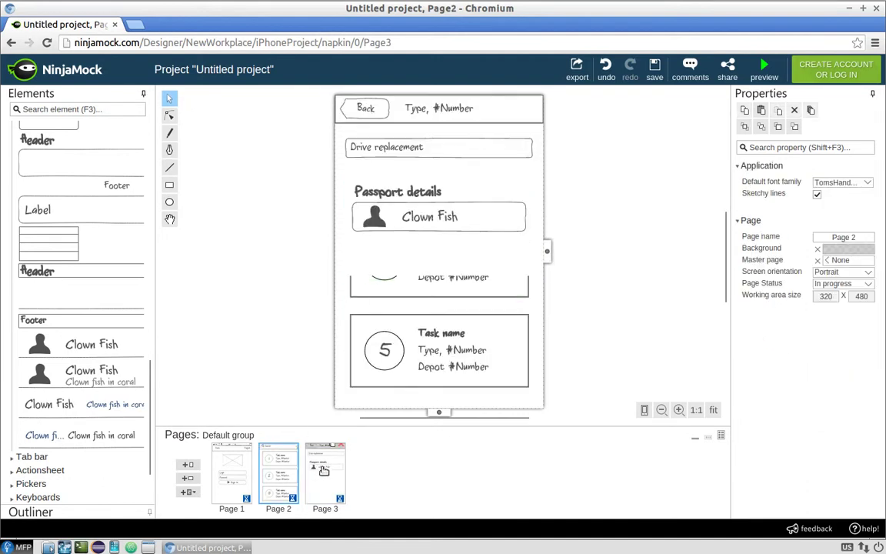
click(423, 225)
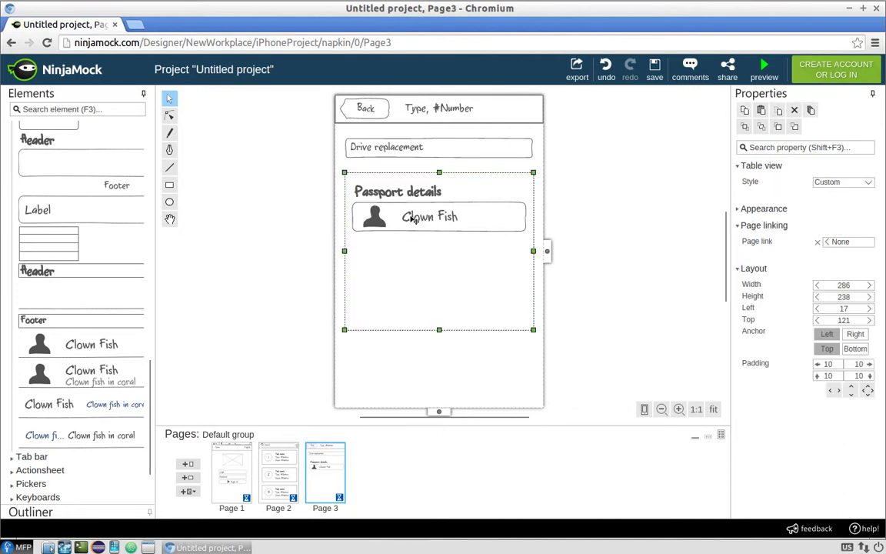
click(373, 214)
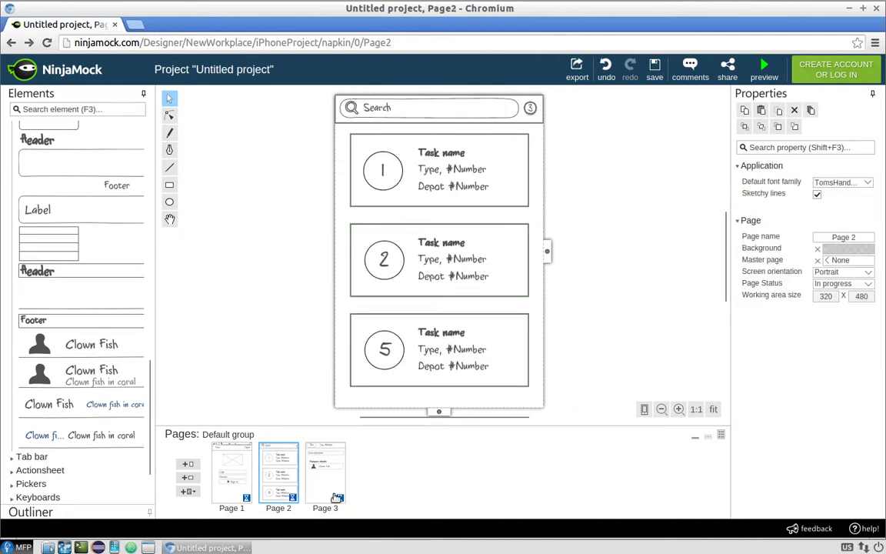
click(325, 474)
click(459, 222)
click(456, 222)
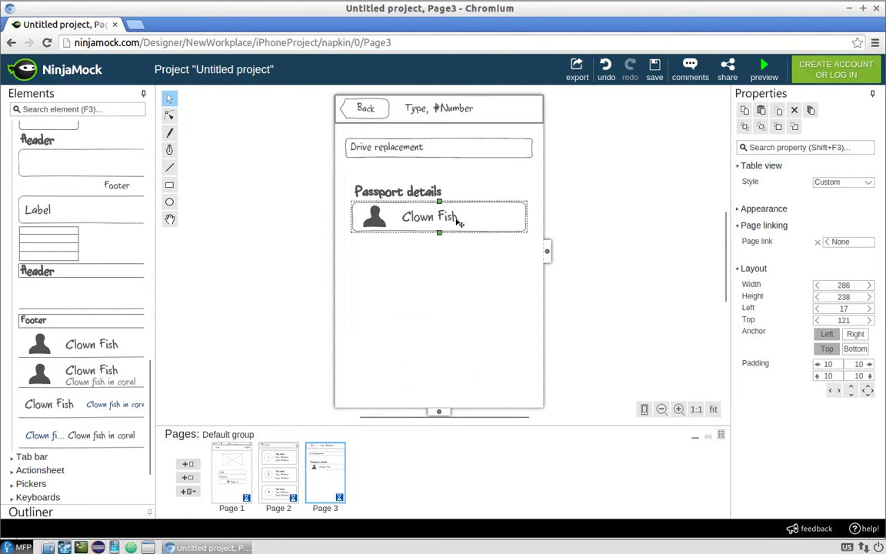
right_click(446, 221)
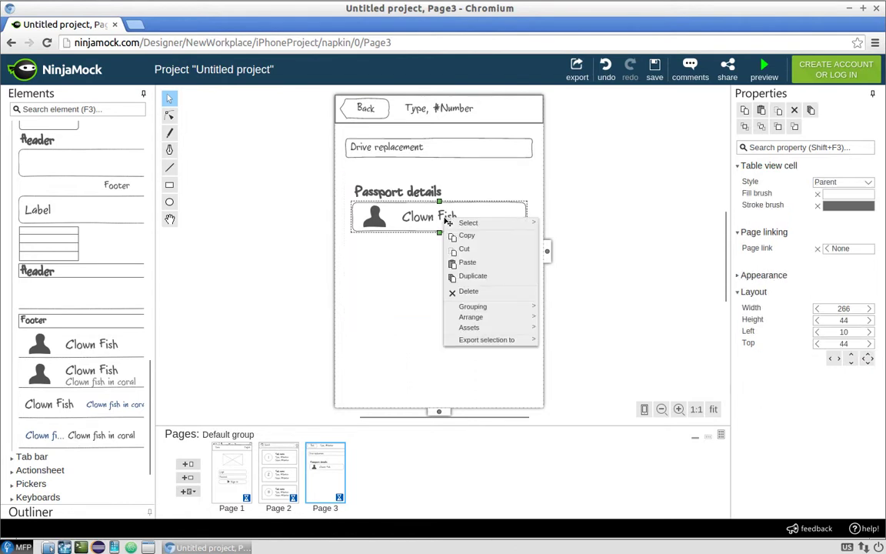
click(471, 292)
Step: Add a cell with a title and blue detail text under the Passport details header, and reduce the title's font size to 21
drag(60, 409, 428, 248)
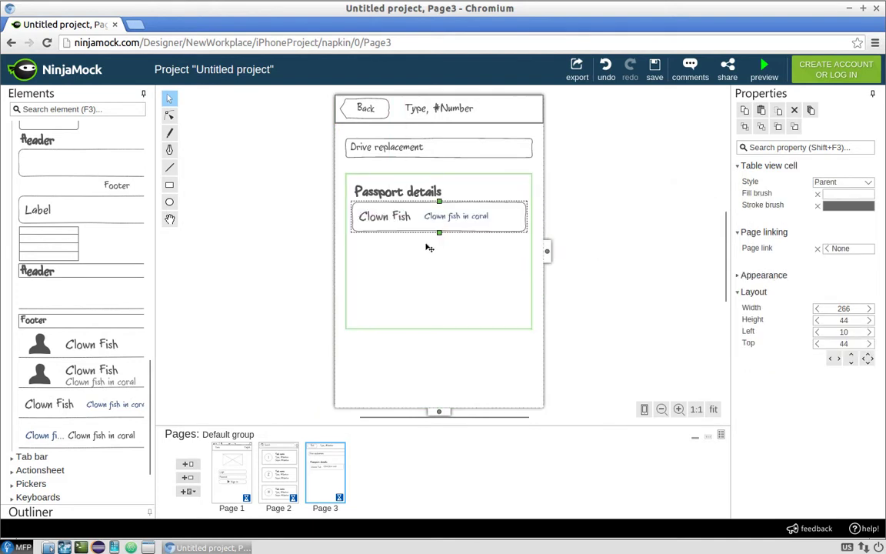
click(386, 220)
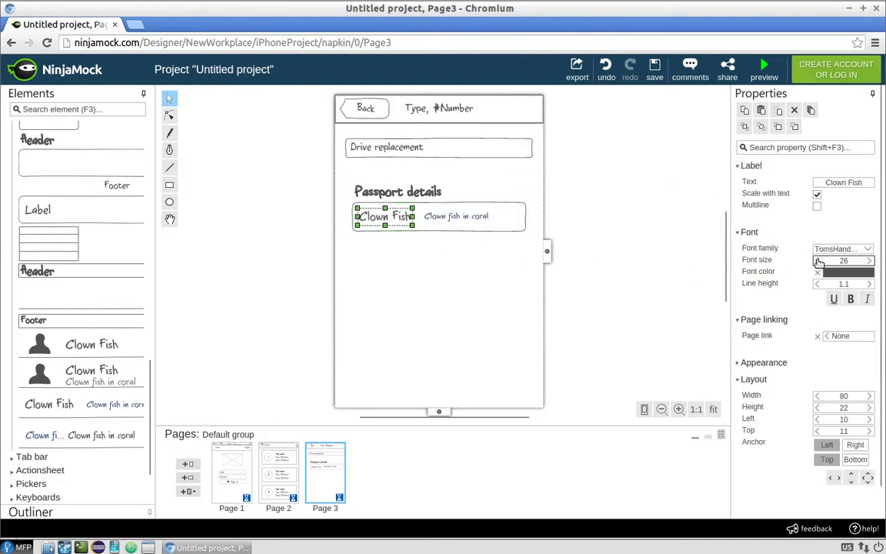
click(818, 261)
click(818, 262)
click(818, 262)
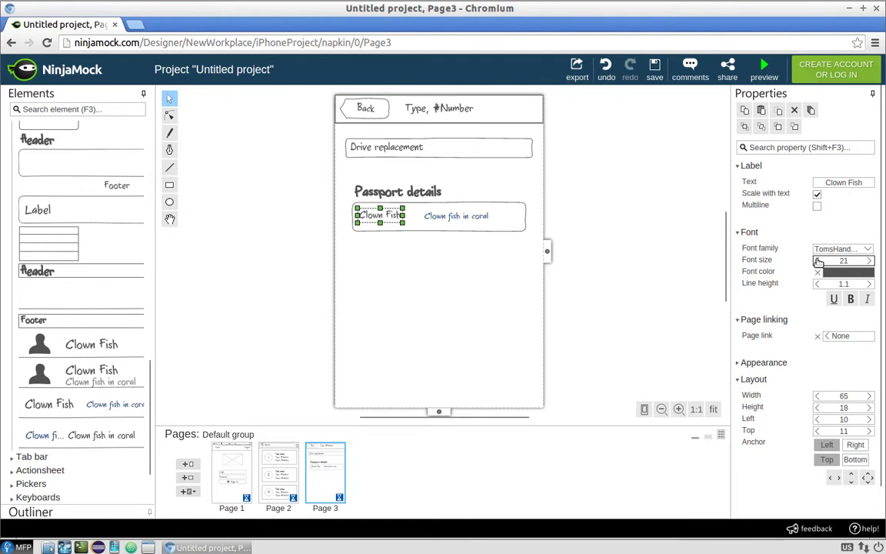
Step: Set the Passport details cell's title to "Depot" and its blue detail text to "#Number"
click(654, 229)
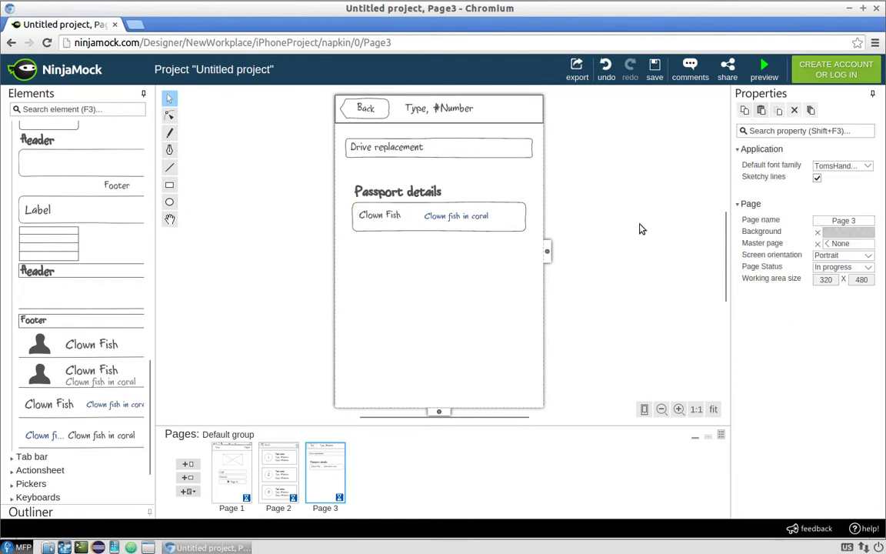
click(391, 221)
click(389, 219)
double_click(381, 219)
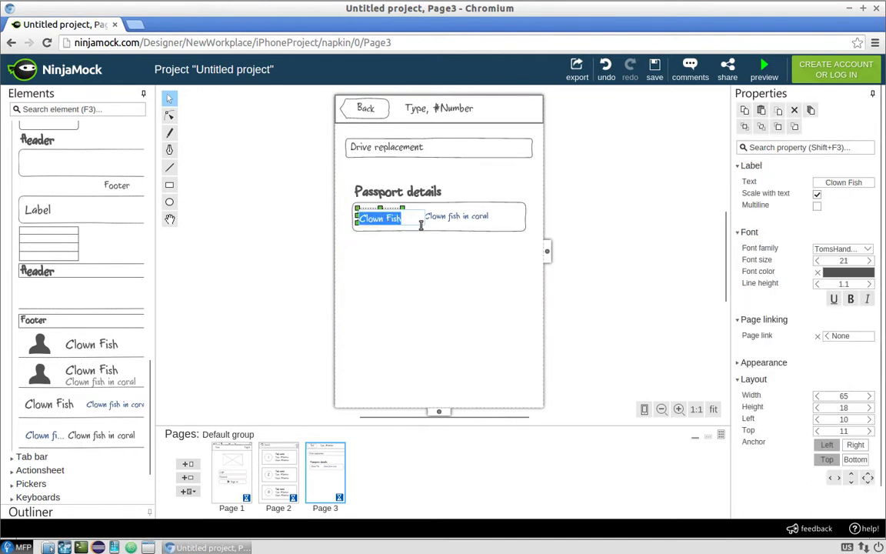
text(Depot)
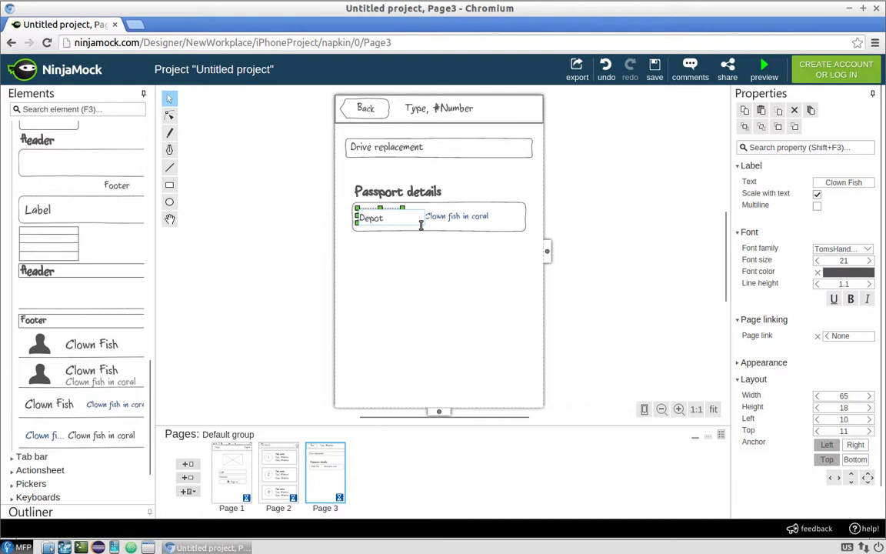
click(462, 219)
double_click(468, 221)
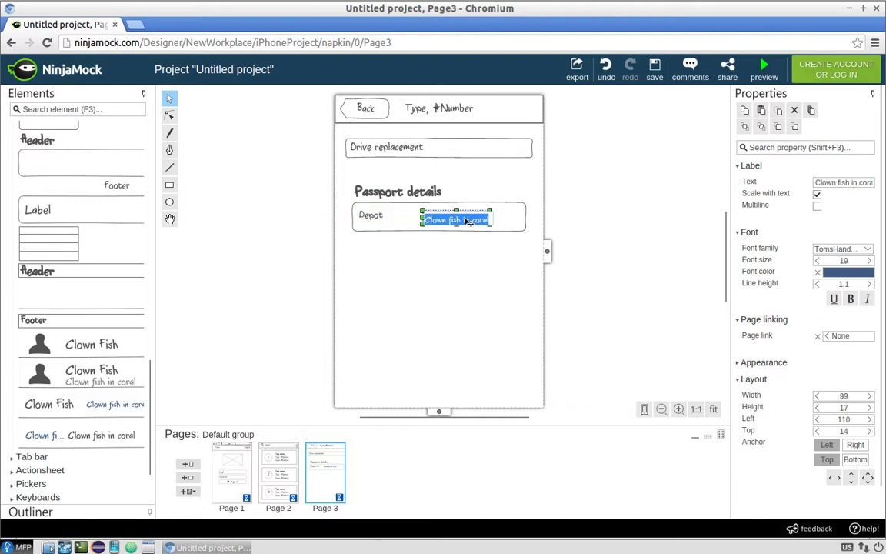
text(#Number)
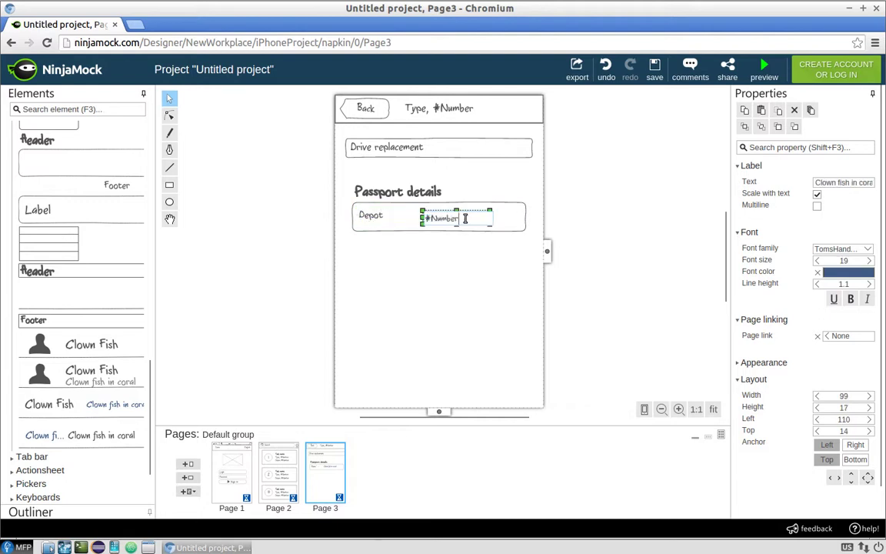
key(Return)
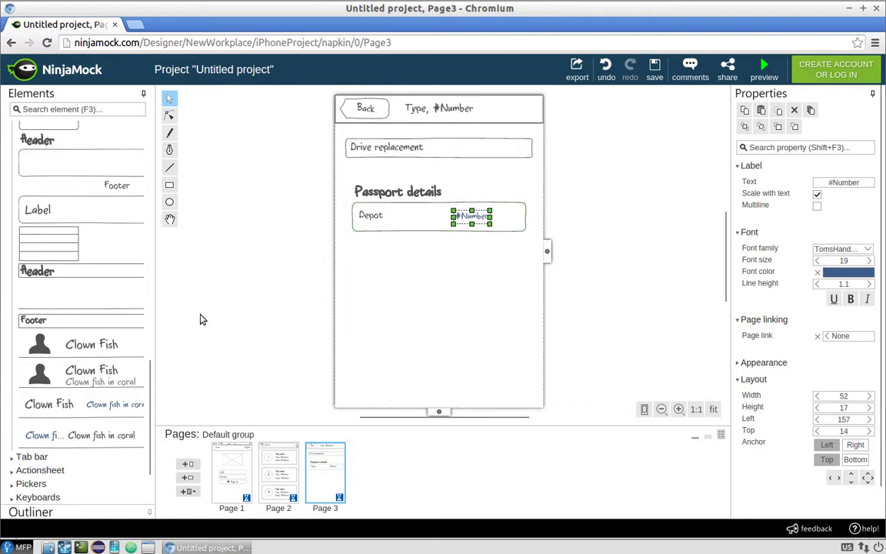
Step: Copy the Depot cell, paste it into the table below the original, and set the copy's title to "Station"
click(392, 223)
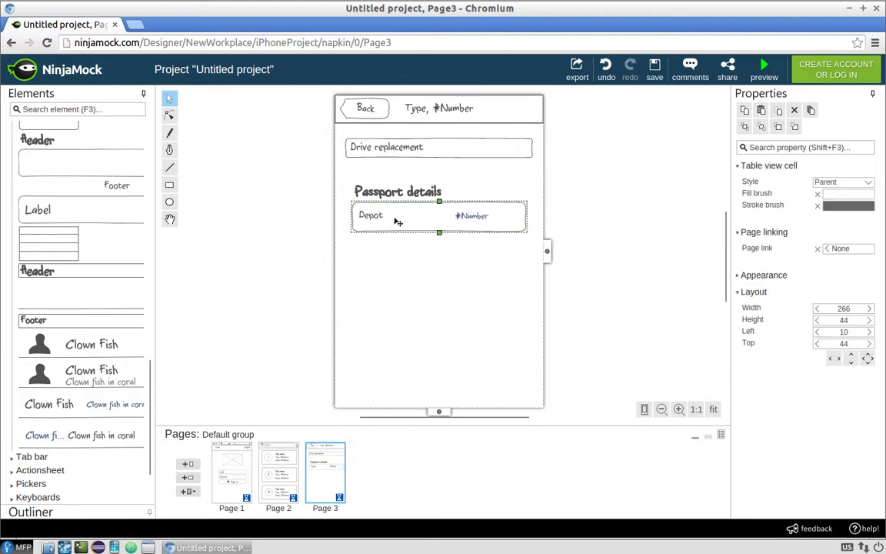
right_click(394, 221)
click(426, 243)
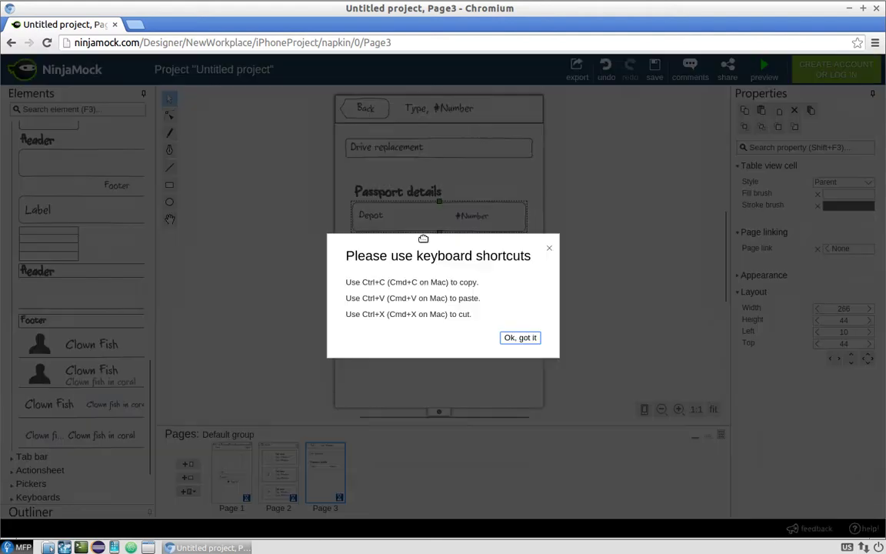
click(502, 337)
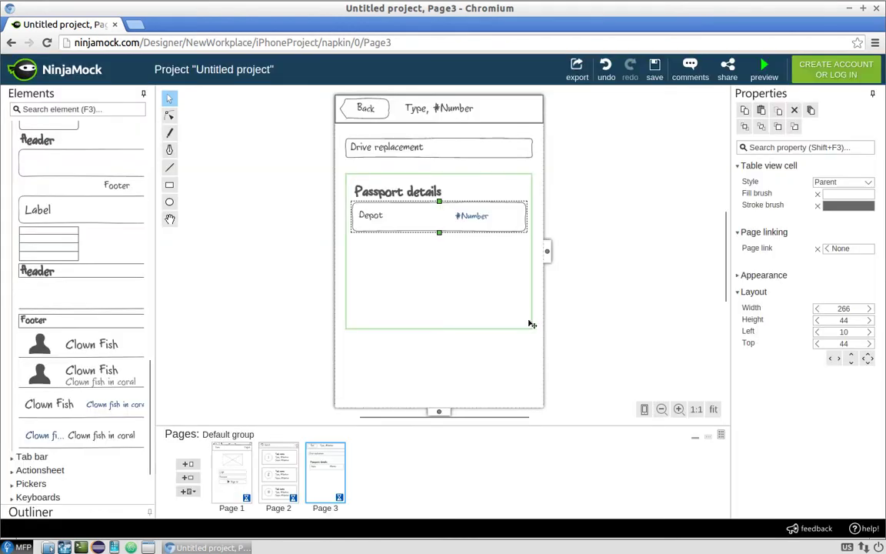
key(ctrl+v)
double_click(370, 247)
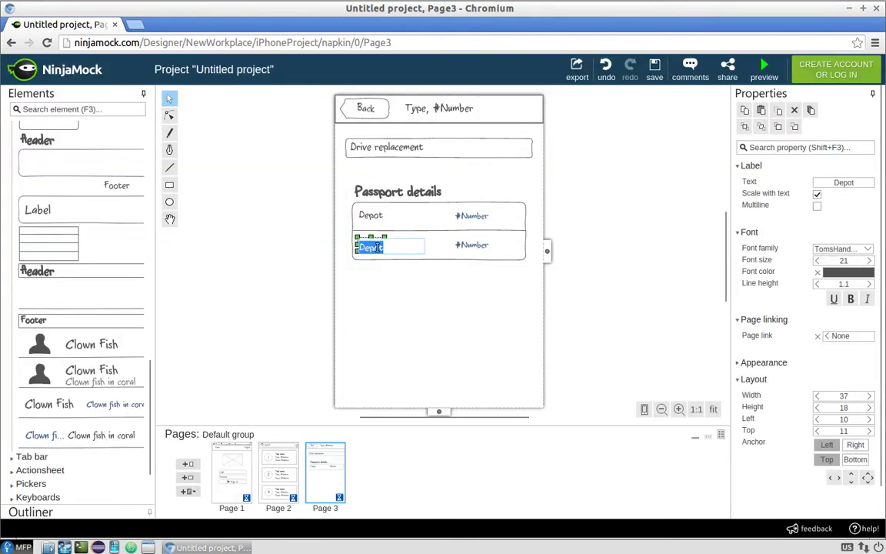
text(Statio)
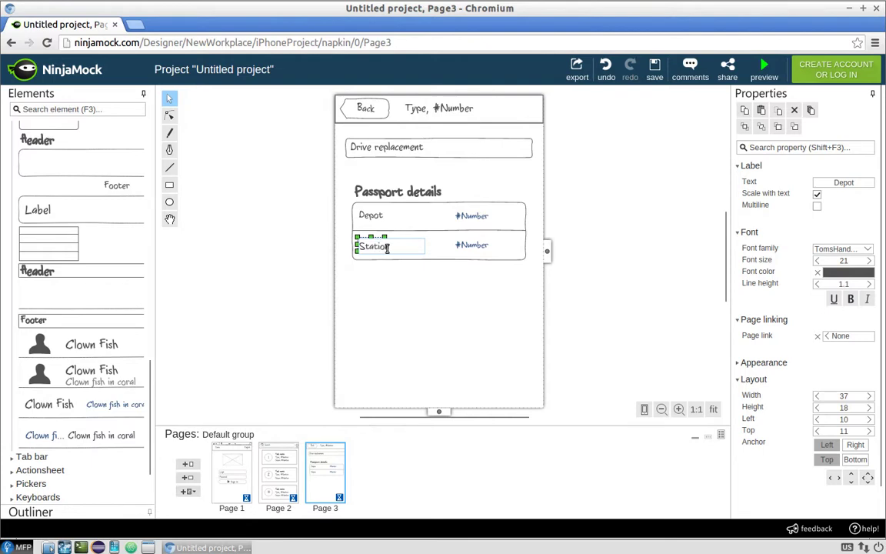
text(n)
Step: Paste another copy of the Depot cell, move it below the Station cell, and set its title to "Wagon type"
click(433, 264)
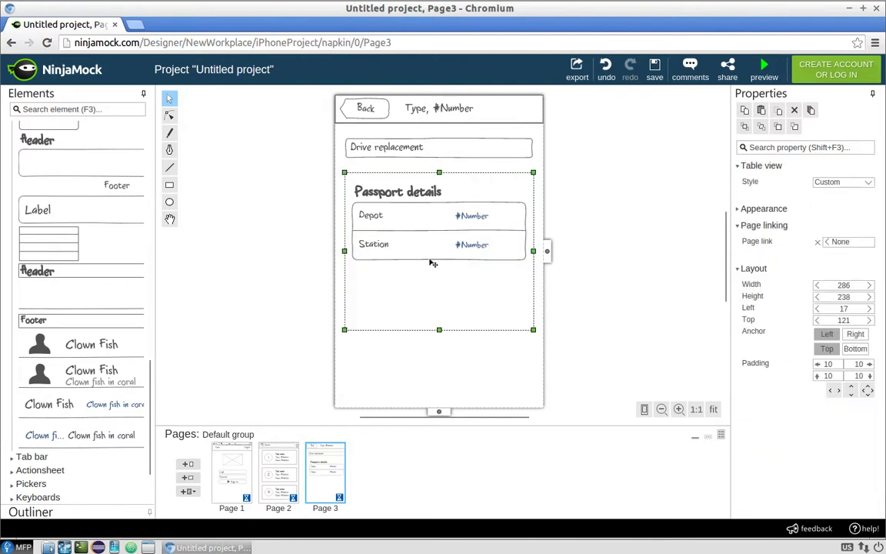
key(ctrl+v)
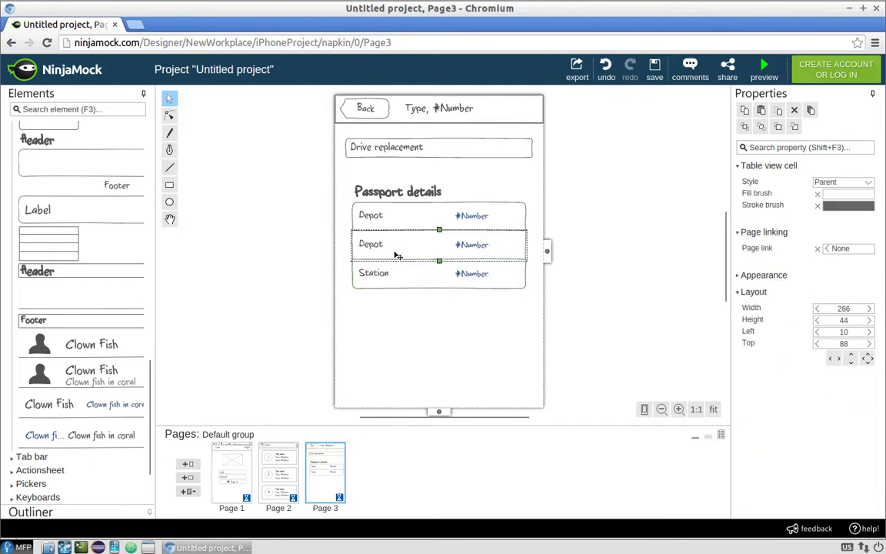
drag(384, 251, 391, 283)
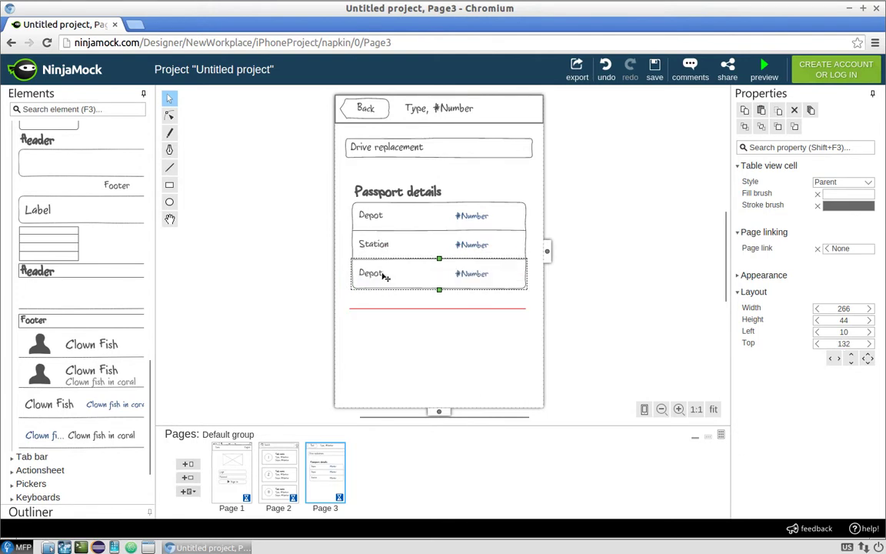
double_click(385, 275)
text(Wagon type)
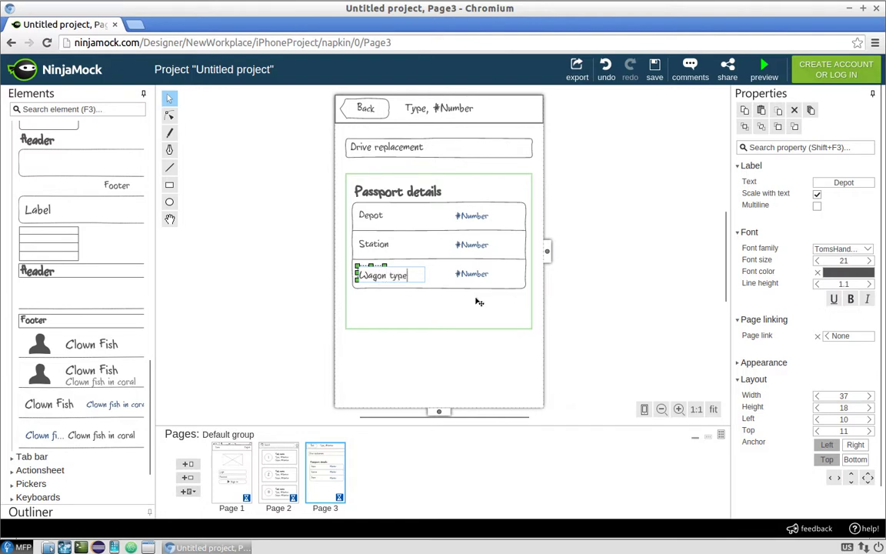
key(Return)
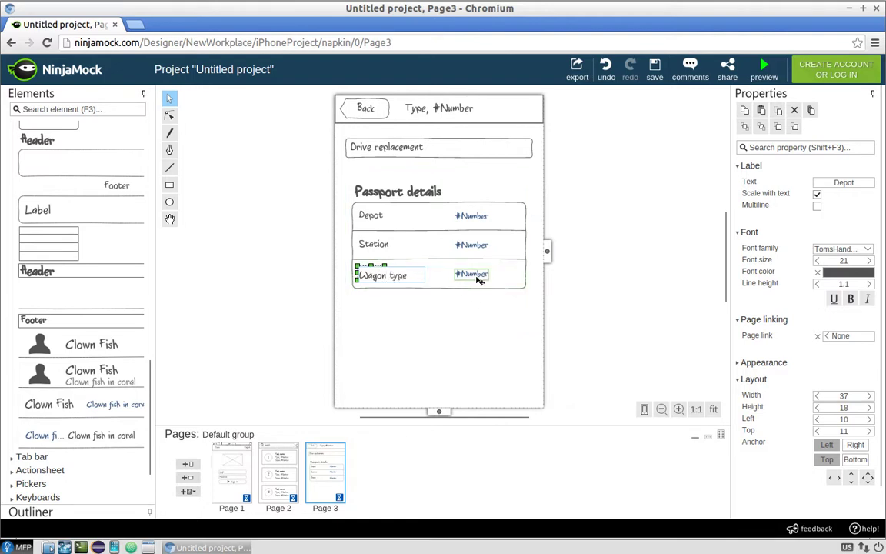
Step: Set the Wagon type cell's blue detail text to "tank"
click(472, 275)
double_click(471, 275)
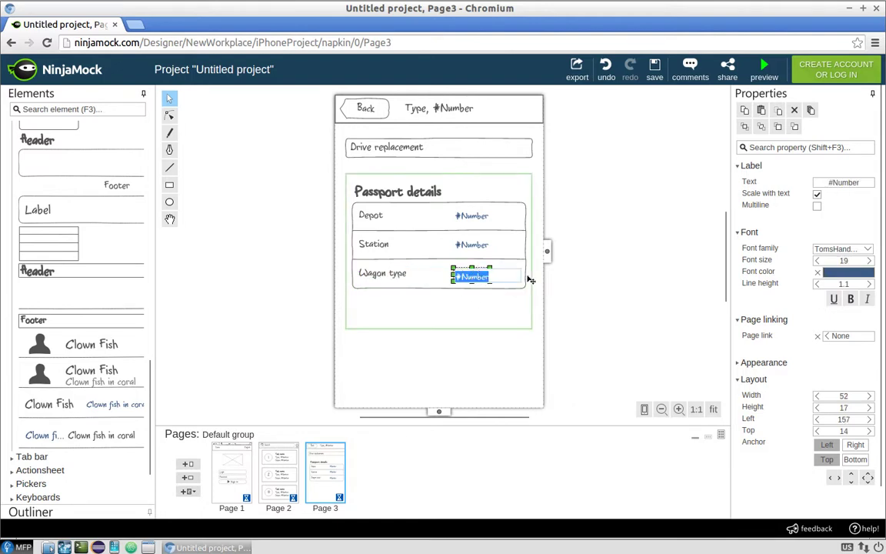
text(tank)
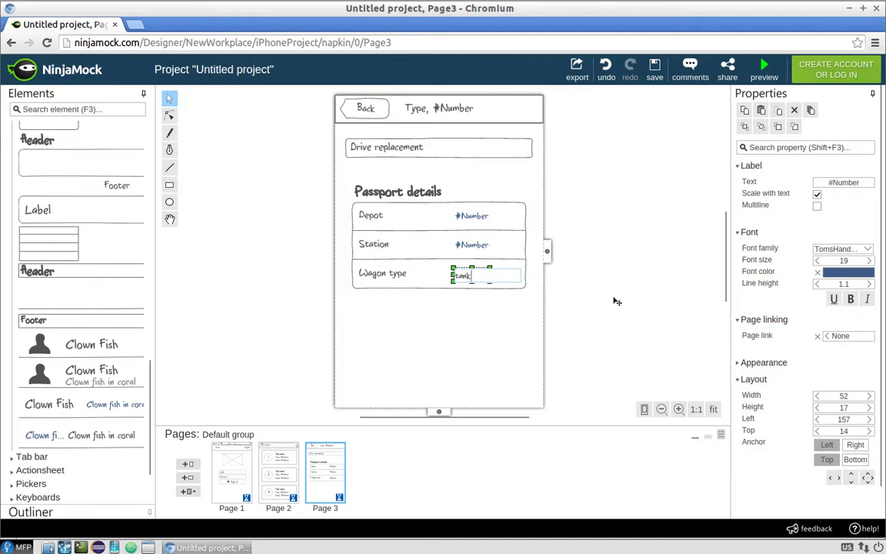
key(Return)
Step: Duplicate the Depot cell, move the copy below Wagon type, and set its title to "Data of manufacture"
click(469, 309)
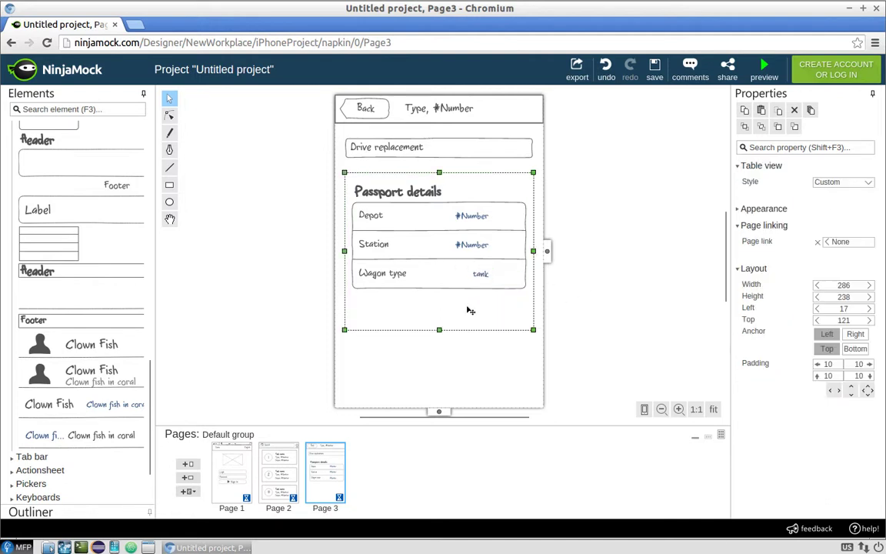
click(473, 223)
key(ctrl+d)
drag(425, 254, 416, 320)
click(384, 304)
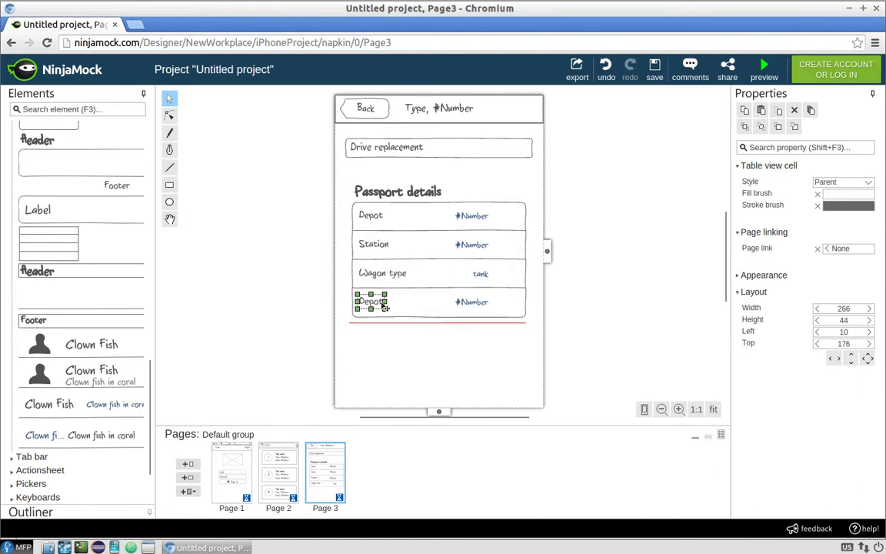
click(385, 305)
text(Data)
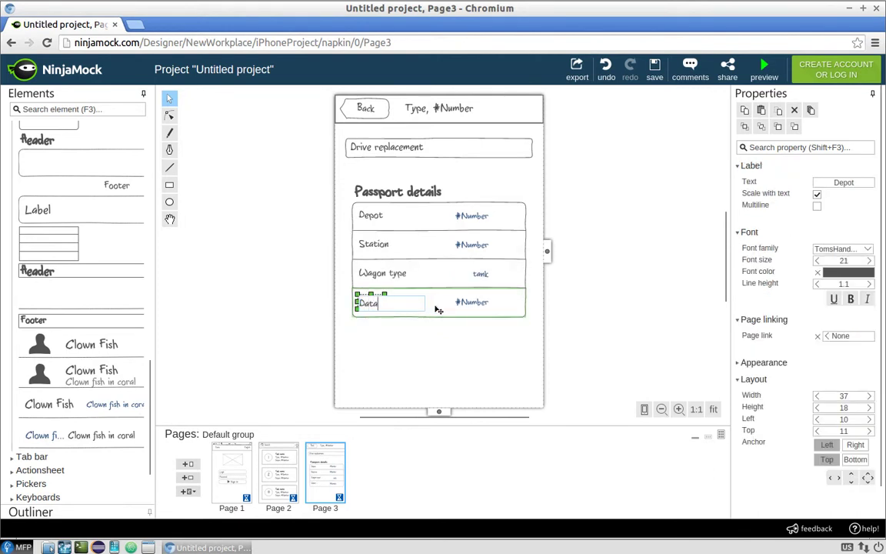
text( of manufacture)
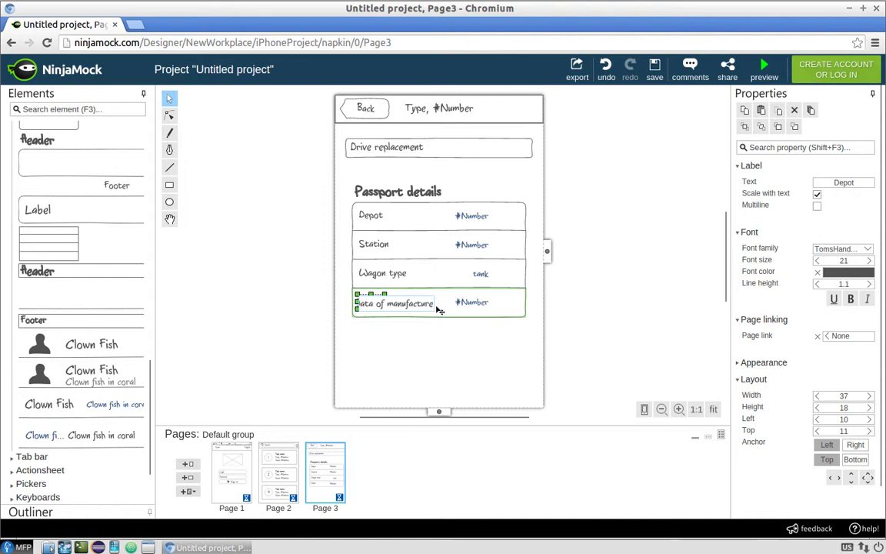
key(Return)
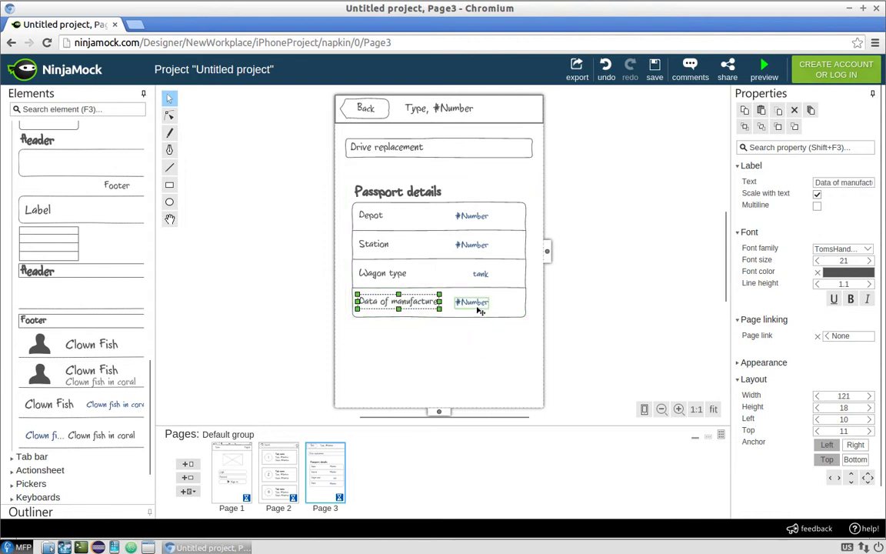
Step: Set the Data of manufacture cell's blue detail text to "12.12.2012"
double_click(479, 307)
text(12.12.2012)
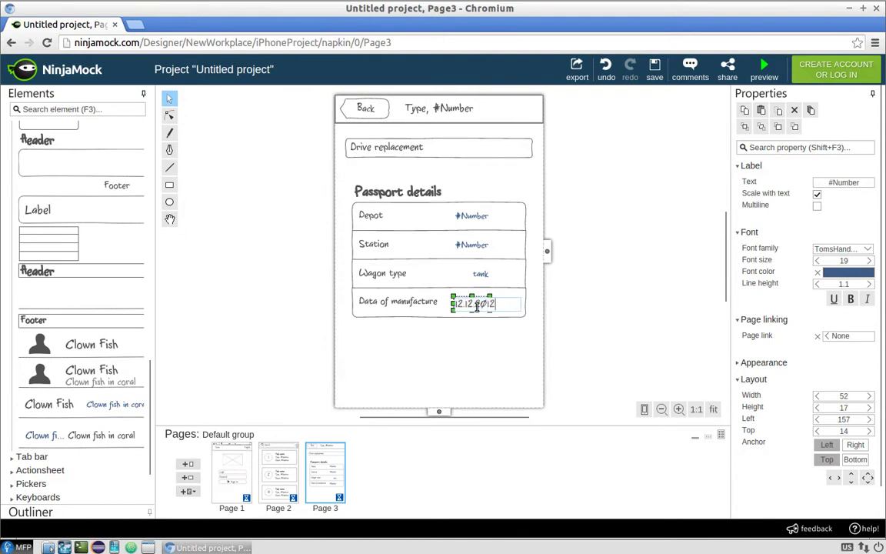
key(Return)
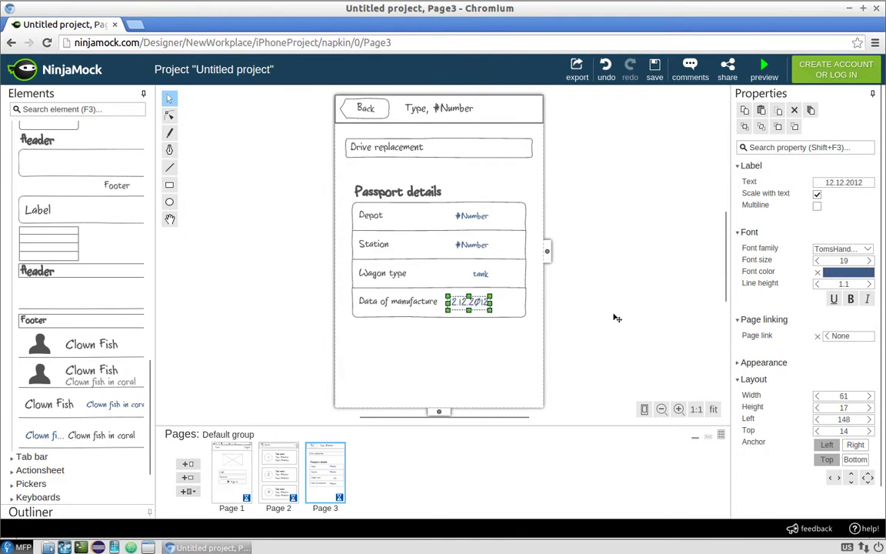
Step: Line up the date and "tank" texts with the #Number values, and move the table view up beneath the Drive replacement box
drag(468, 307, 478, 307)
click(481, 274)
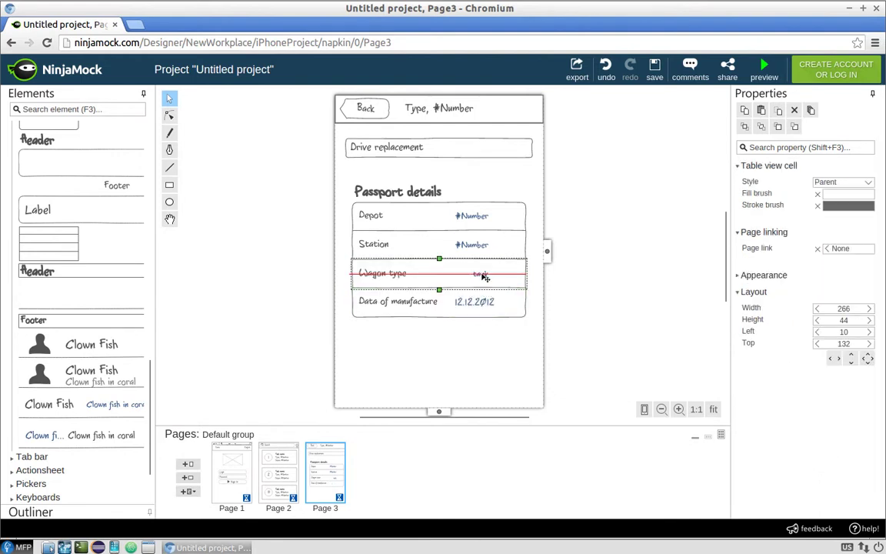
click(481, 275)
drag(480, 275, 466, 276)
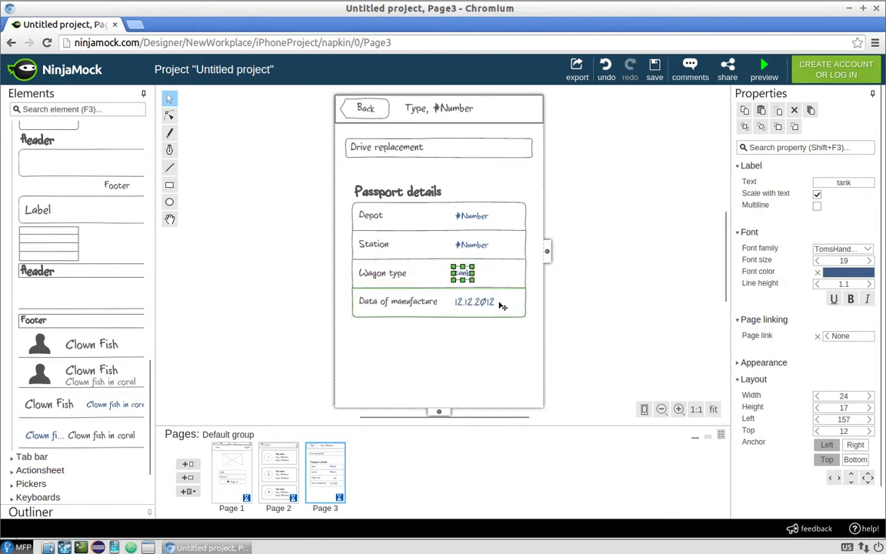
click(530, 354)
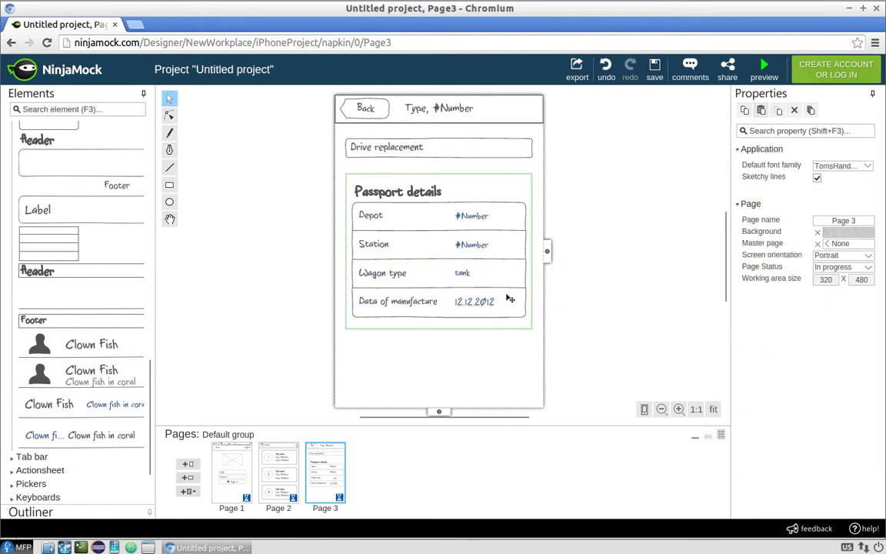
drag(478, 274, 480, 245)
click(652, 188)
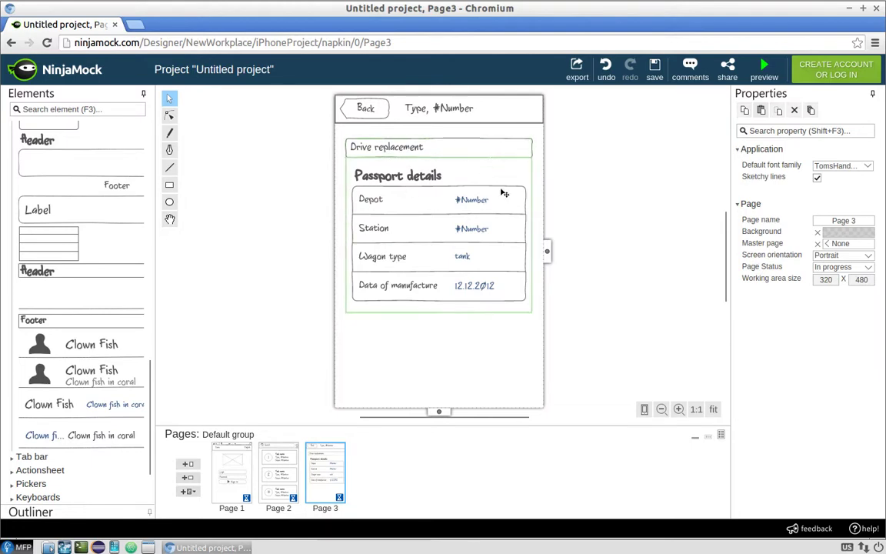
Step: Add a text block below the passport details table and resize it to about 294 by 44
scroll(75, 255, up, 15)
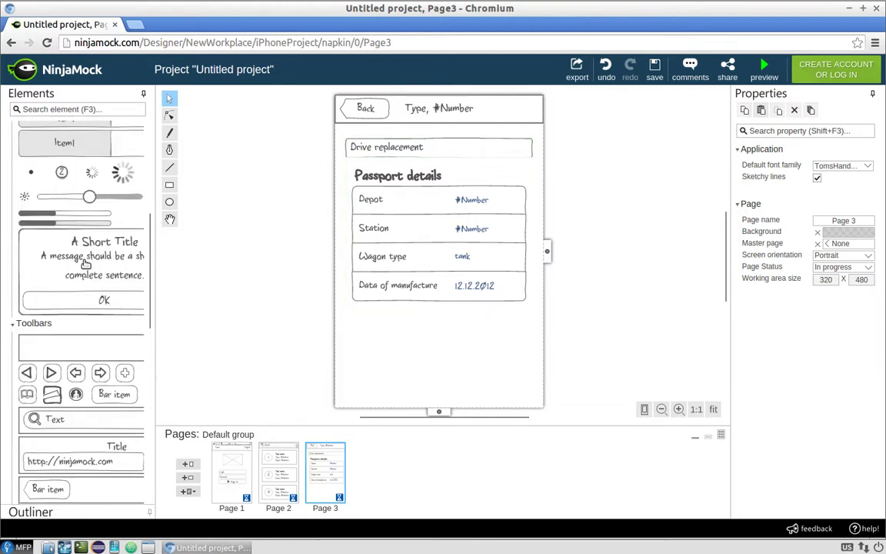
drag(79, 233, 359, 324)
drag(394, 321, 402, 321)
click(401, 322)
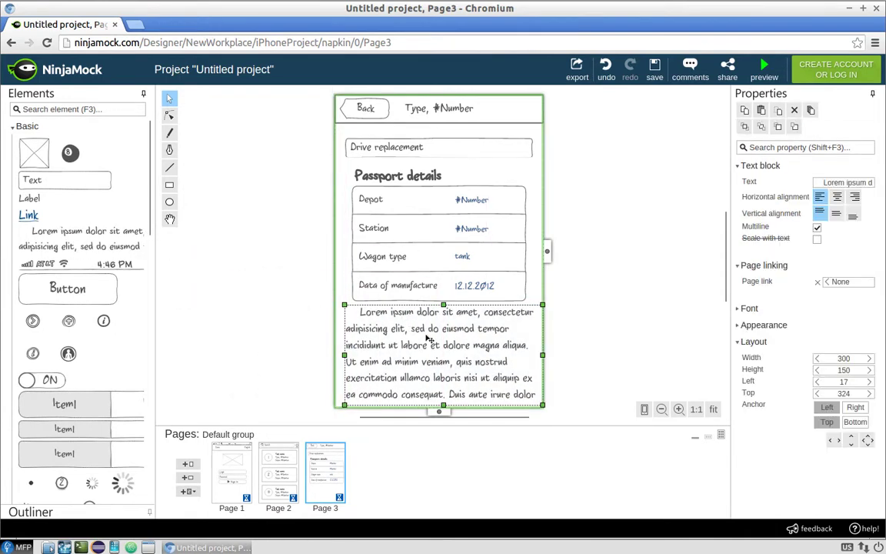
drag(443, 401, 459, 331)
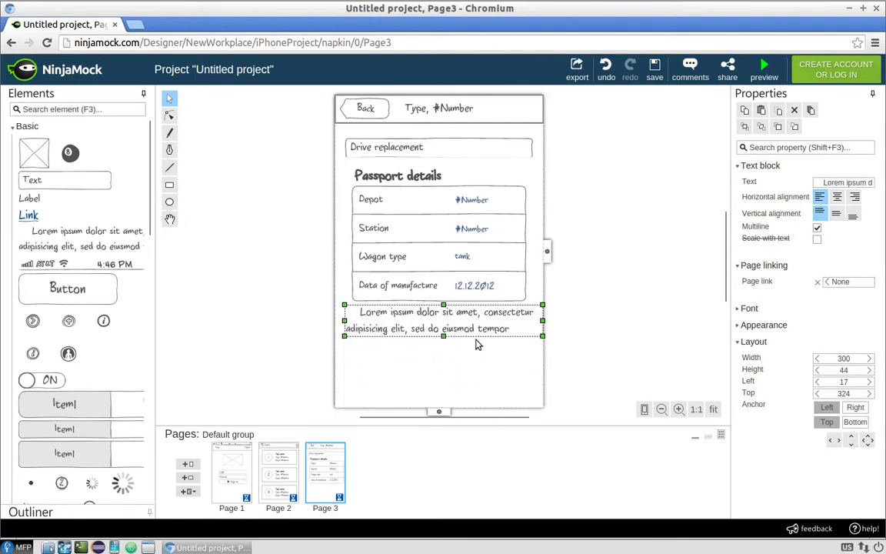
drag(539, 322, 506, 337)
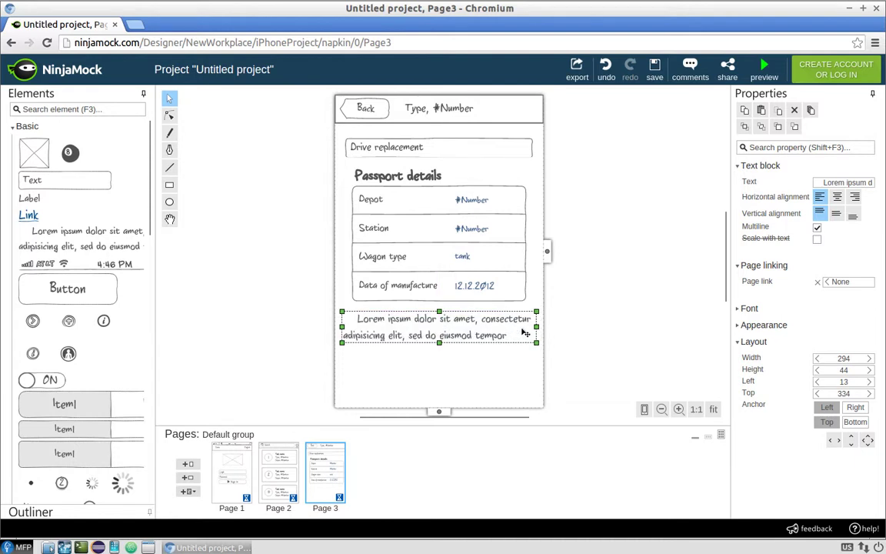
click(564, 326)
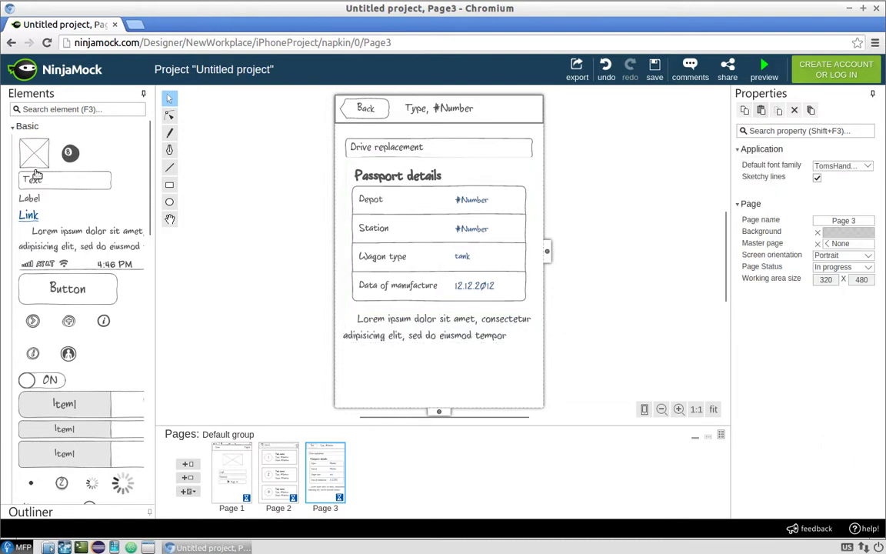
Step: Add a 266-wide text box below the lorem ipsum block, reading "Do you accept this task?" with centered text
drag(35, 177, 365, 361)
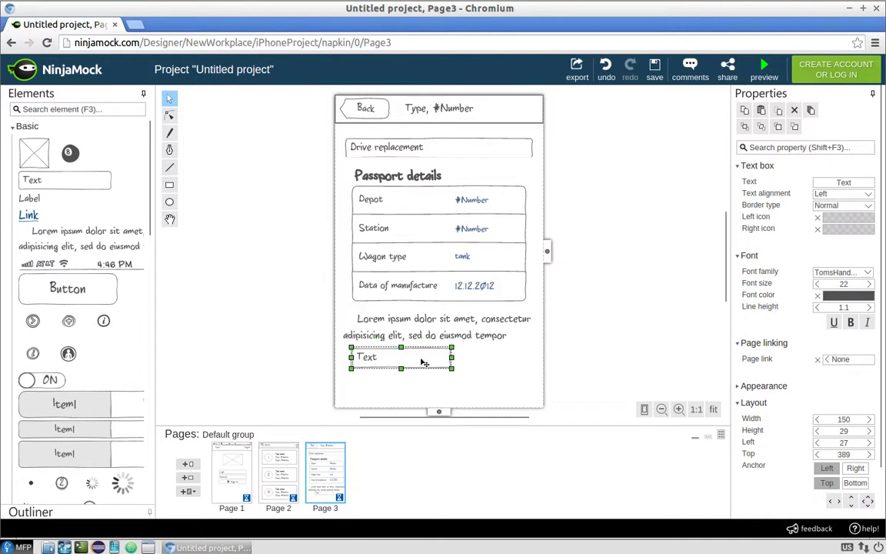
drag(452, 358, 527, 359)
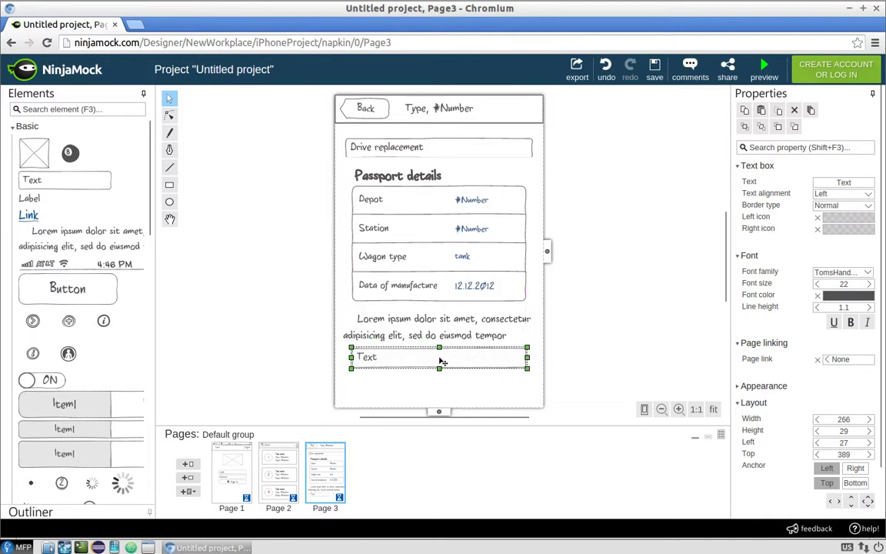
double_click(383, 362)
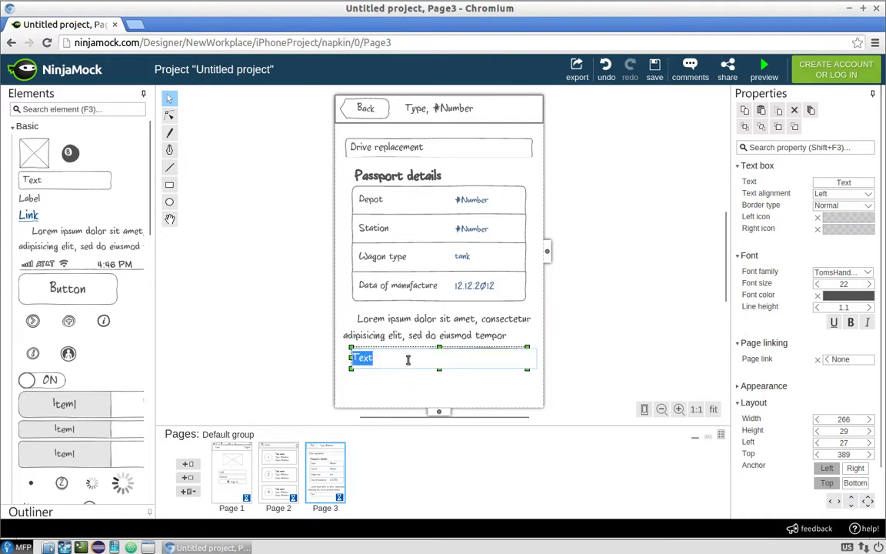
text(D)
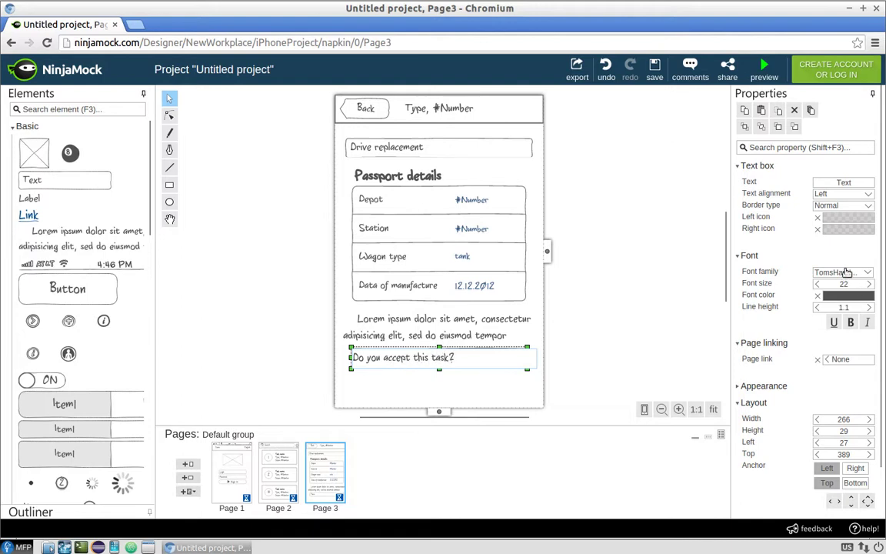
click(844, 194)
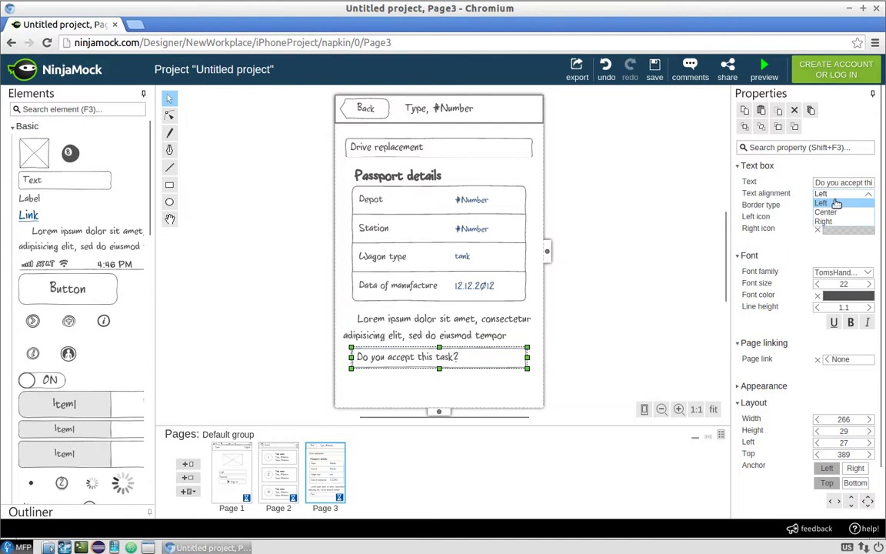
click(827, 211)
click(607, 328)
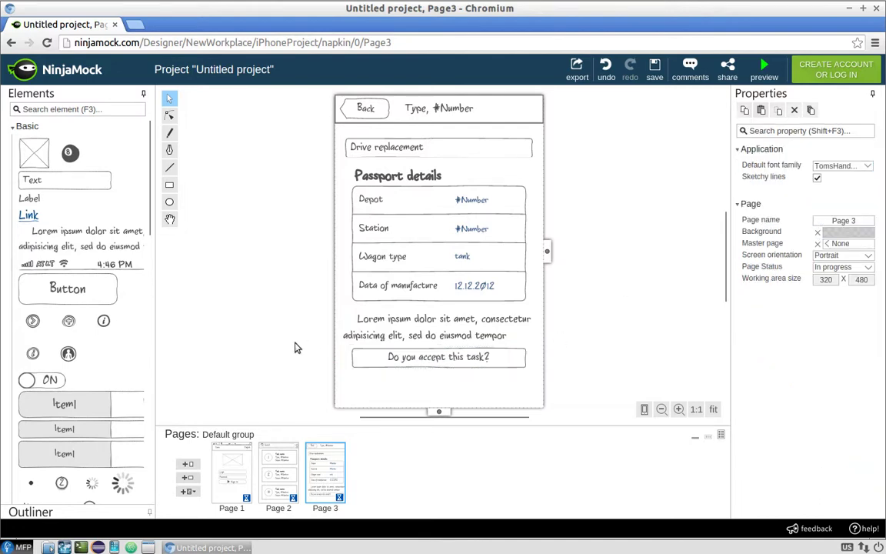
Step: Add a two-segment bar control beneath the question box, match its width at 266, and label the segments "Yes" and "No"
scroll(85, 408, down, 1)
drag(87, 407, 426, 383)
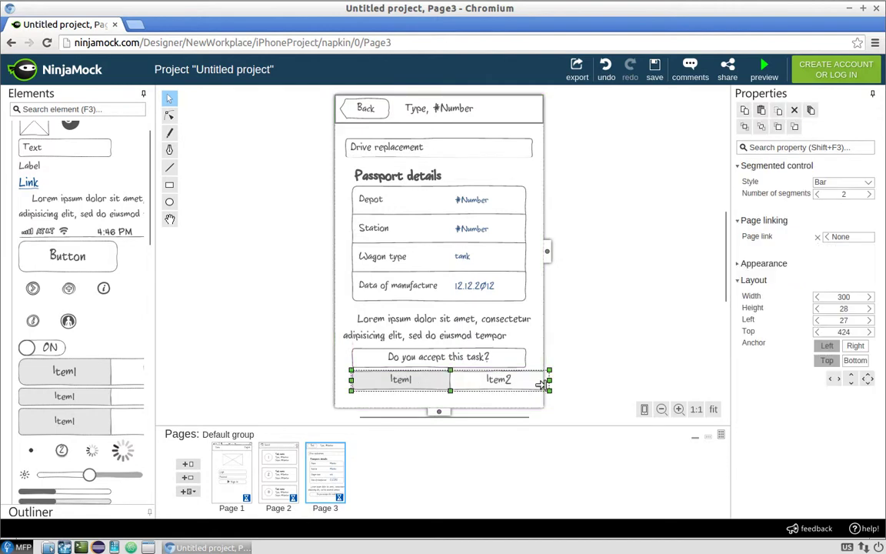
drag(535, 382, 521, 380)
click(396, 378)
click(399, 379)
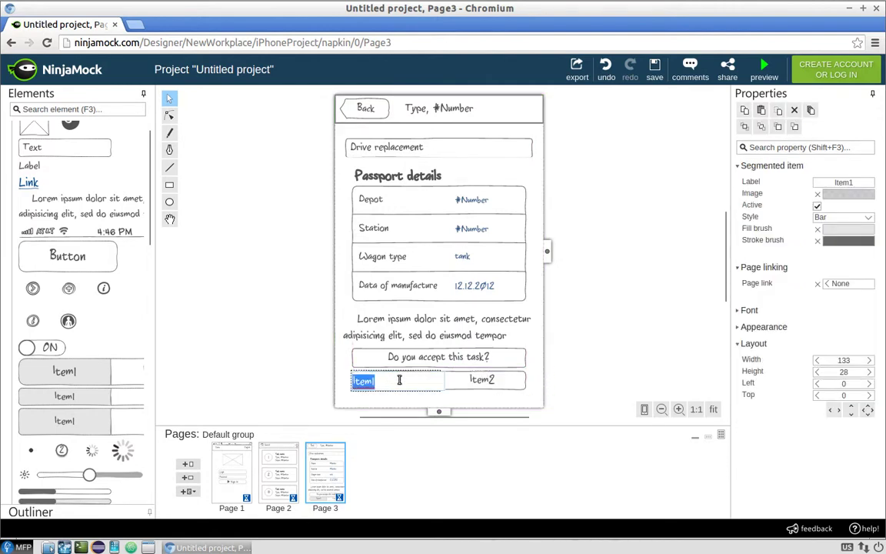
text(Yes)
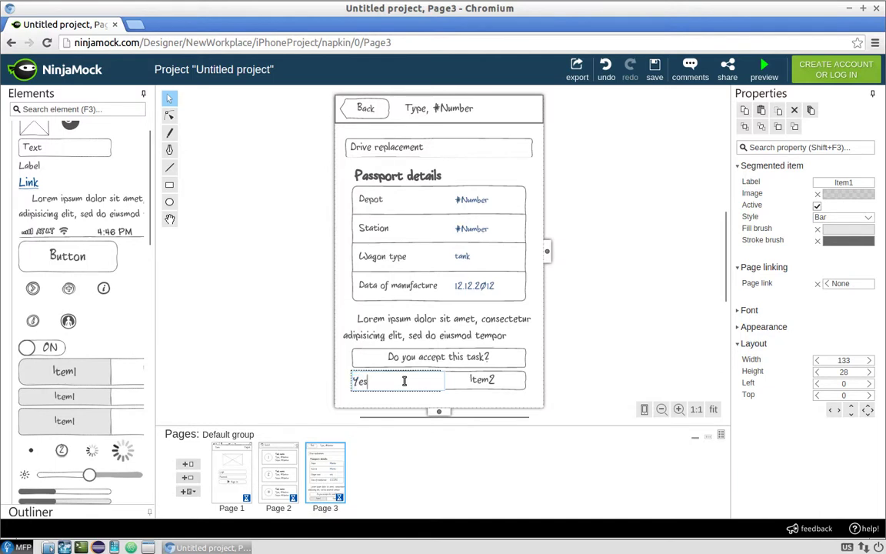
click(485, 381)
click(487, 381)
text(No)
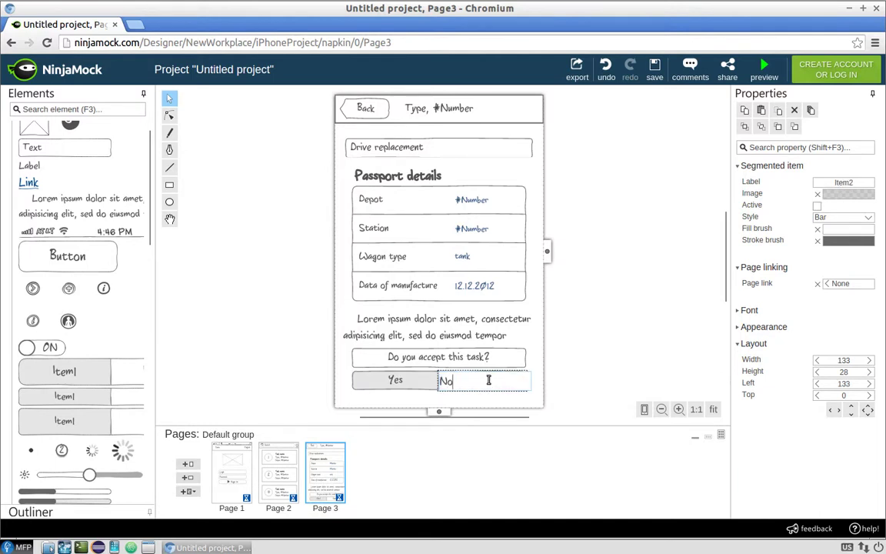
click(569, 308)
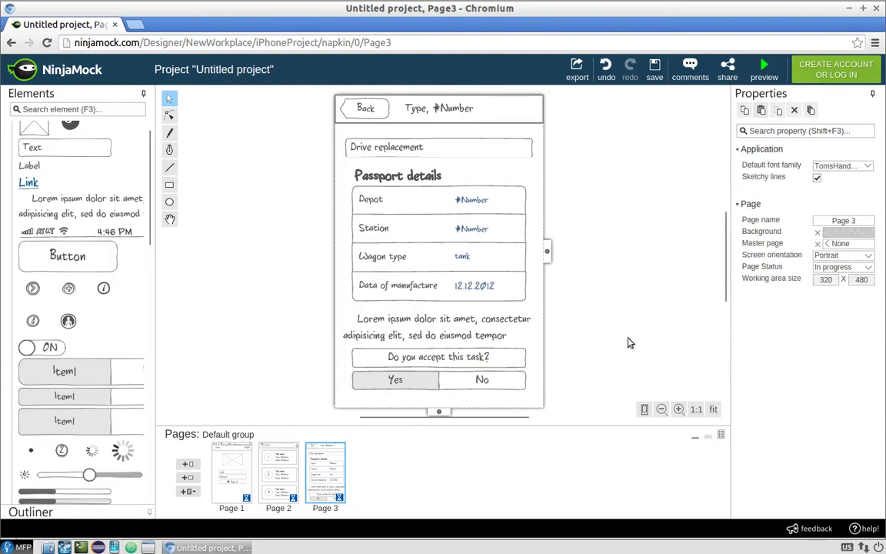
Step: Nudge the question box and the Yes/No control together slightly down the page
click(484, 358)
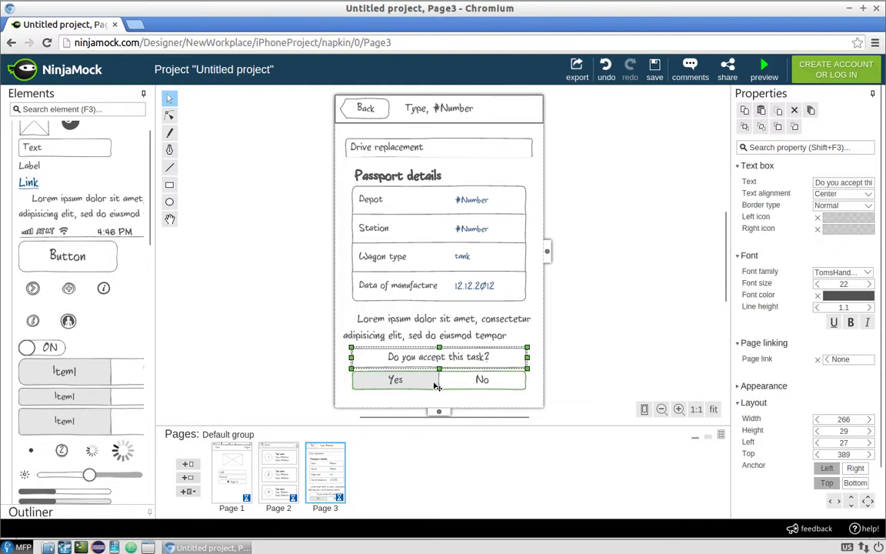
click(436, 386)
shift+click(443, 360)
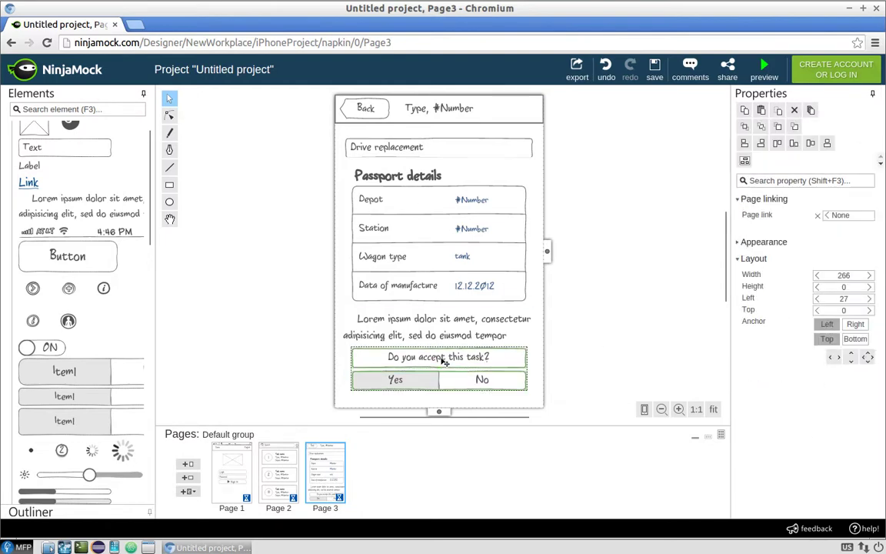
key(Down)
key(Down)
key(Down)
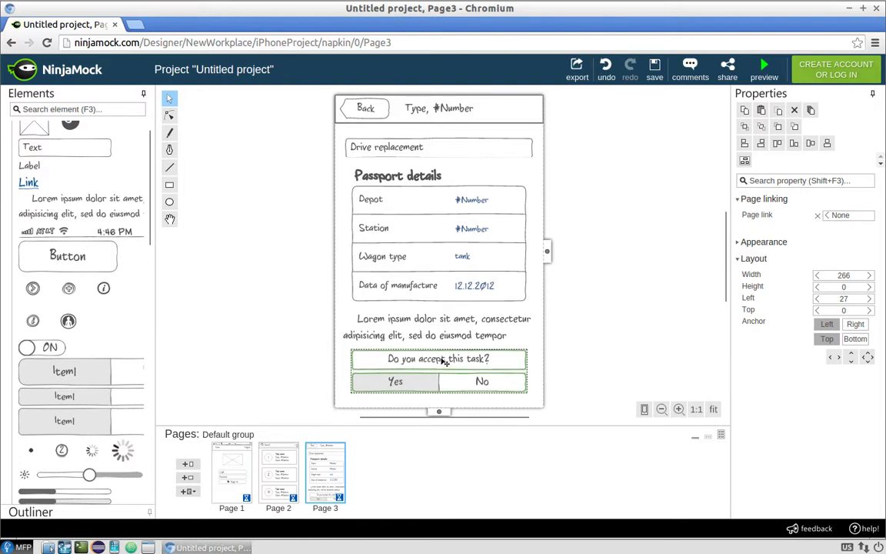
key(Down)
key(Down)
key(Down)
key(Down)
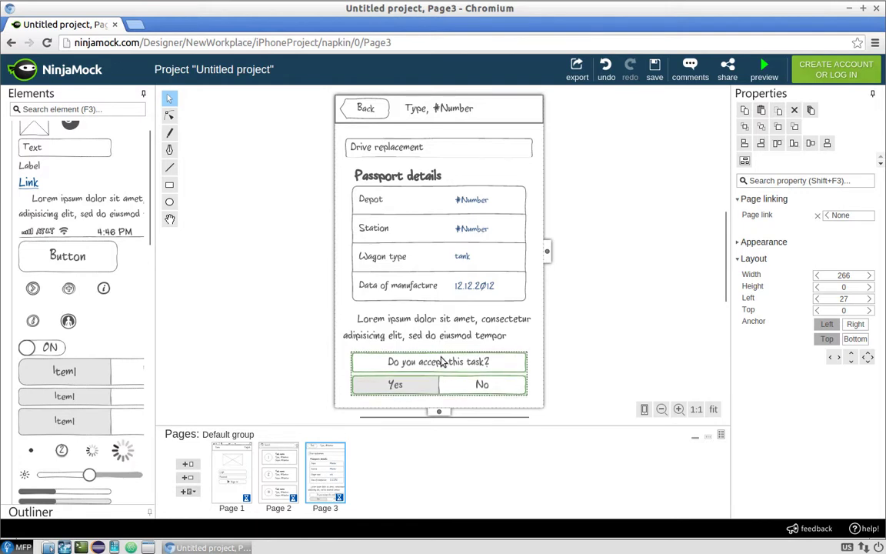
click(613, 319)
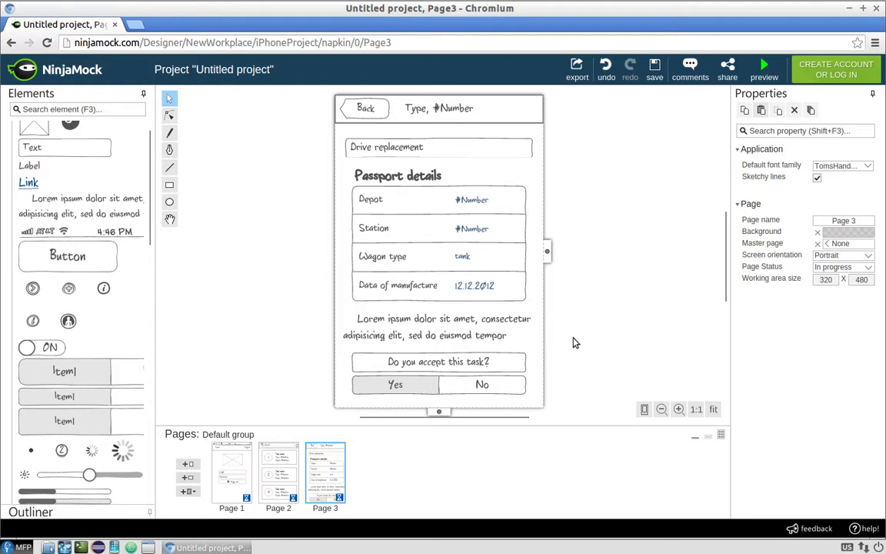
Step: Duplicate Page 3 and rename the copy "Page 4"
click(331, 451)
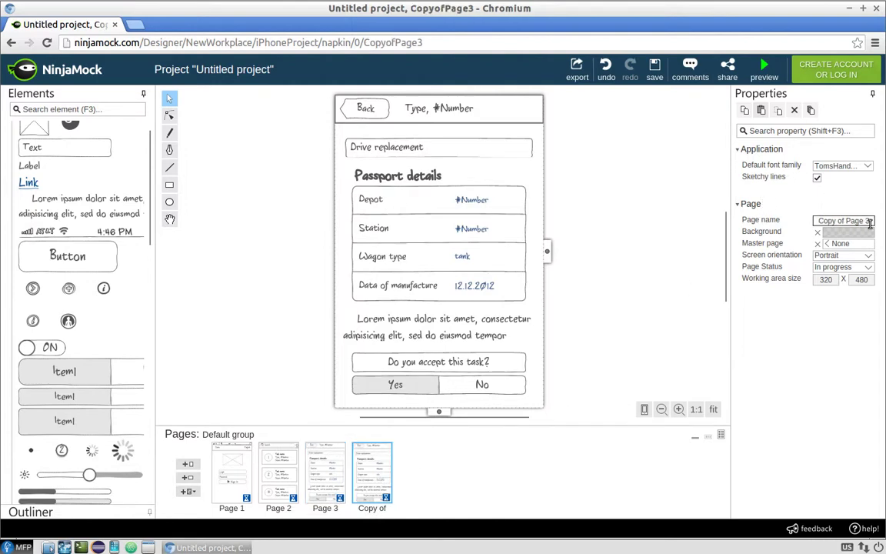
click(844, 221)
text(Page 4)
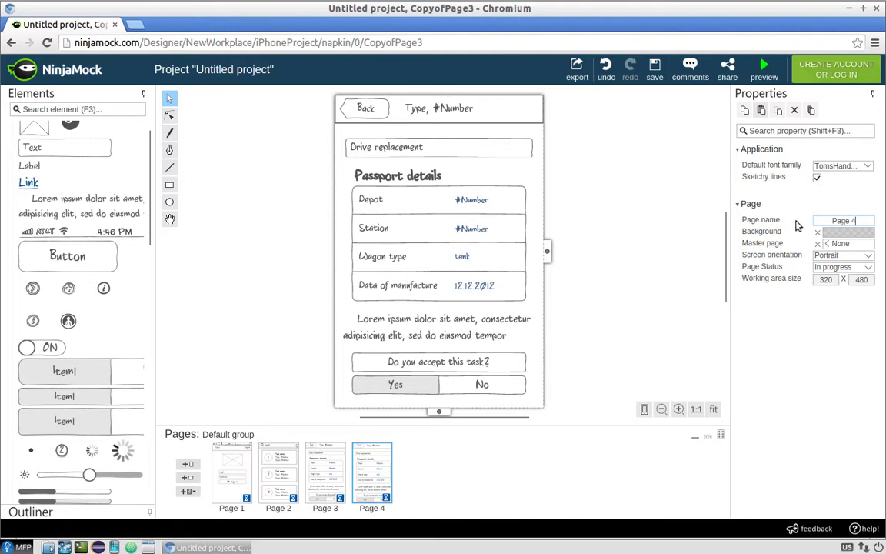
key(Return)
Step: Delete the Passport details table from Page 4 and move the lorem ipsum text up beneath the Drive replacement box
click(433, 196)
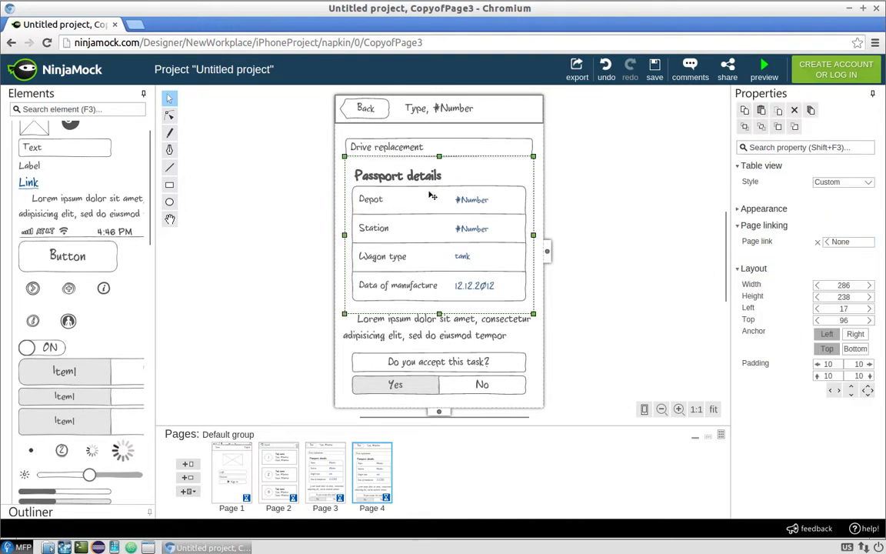
key(Delete)
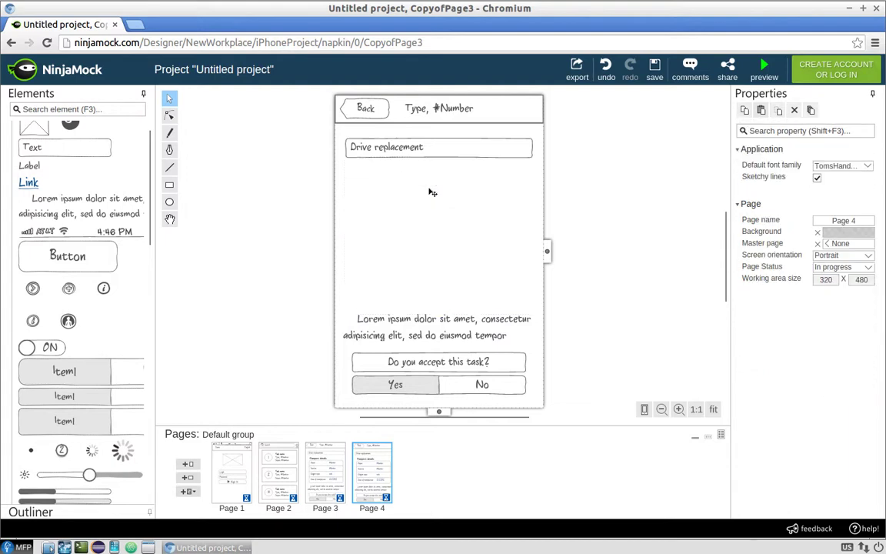
drag(467, 341, 457, 183)
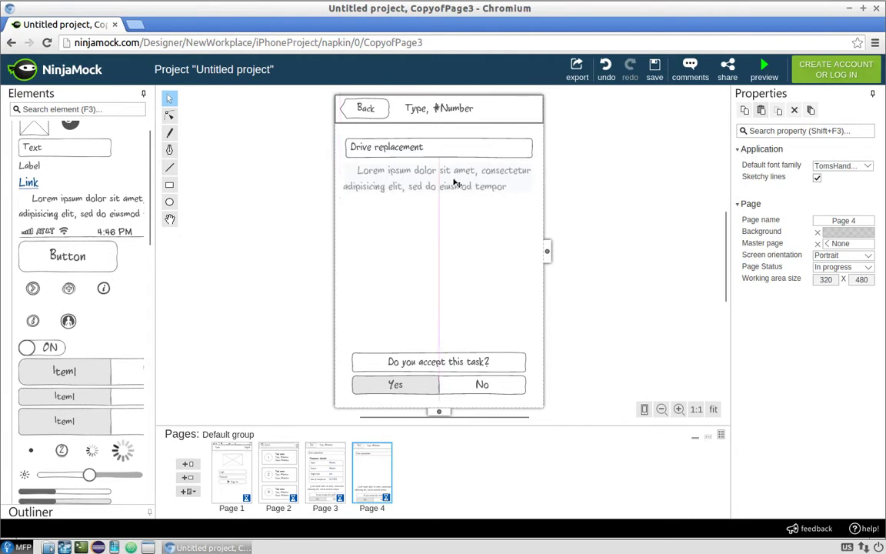
click(638, 199)
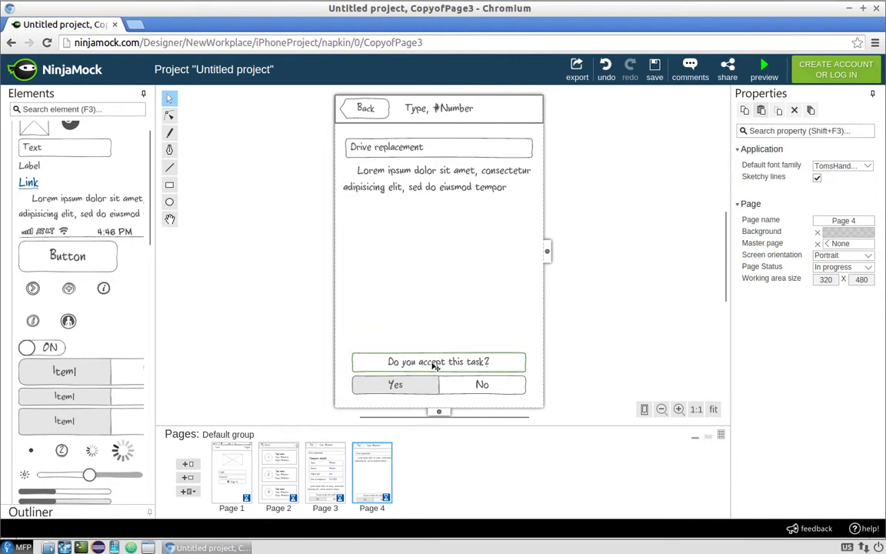
Step: Move the question box up beneath the lorem ipsum text, centered on the page, and change its text to "Why you declining this task?"
drag(435, 366, 430, 216)
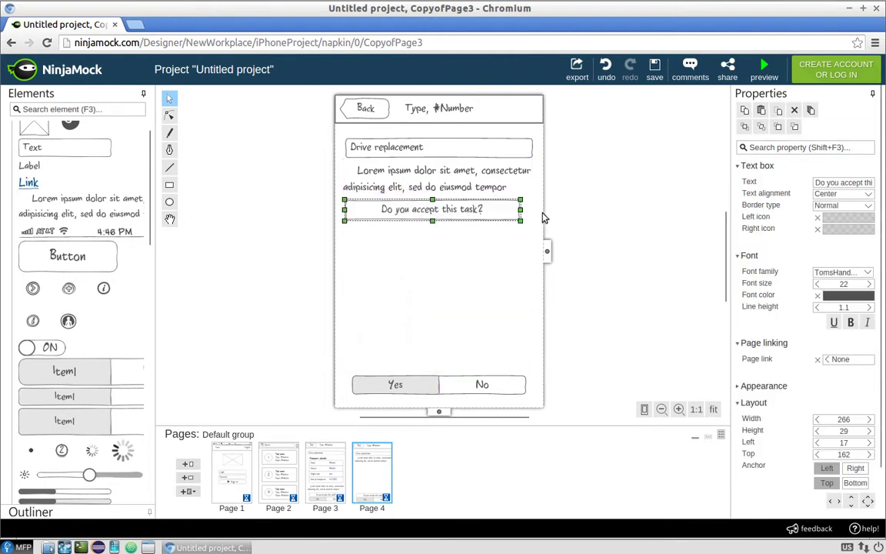
drag(511, 208, 502, 213)
double_click(455, 209)
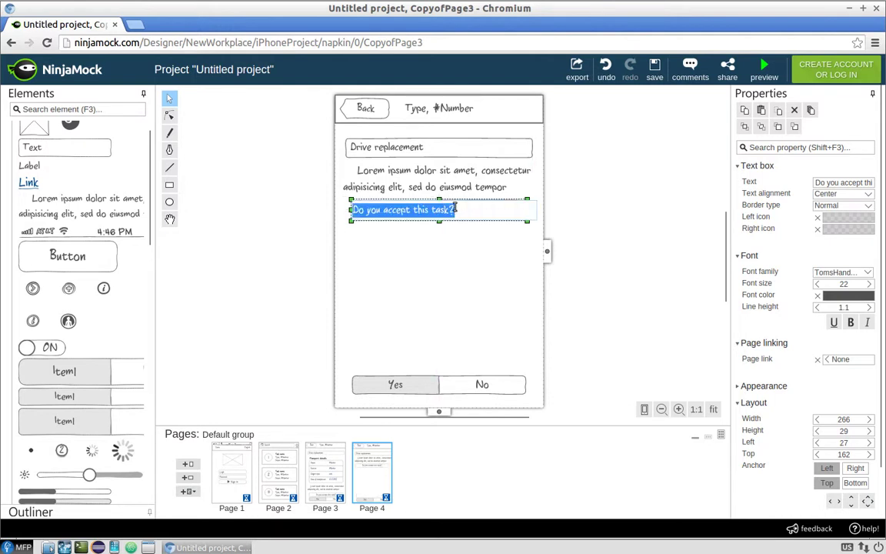
text(Why you decl)
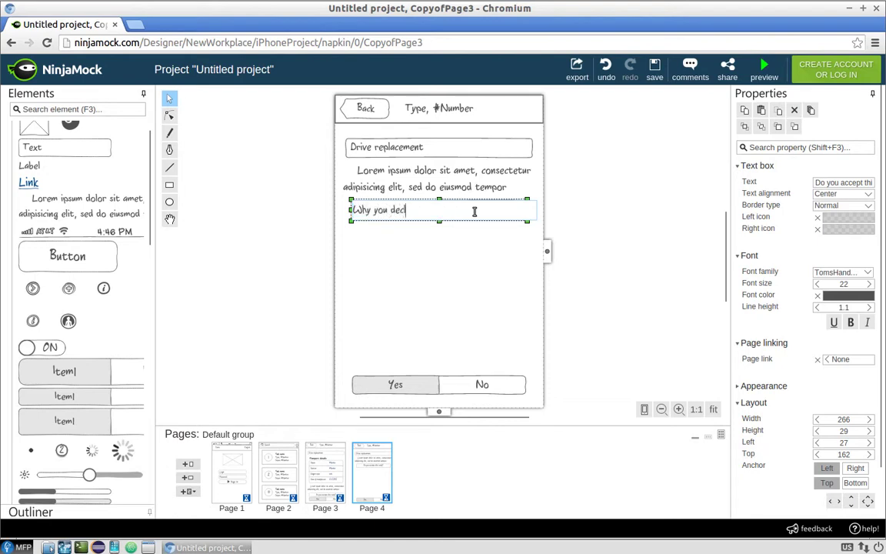
text(ining this task?)
key(Return)
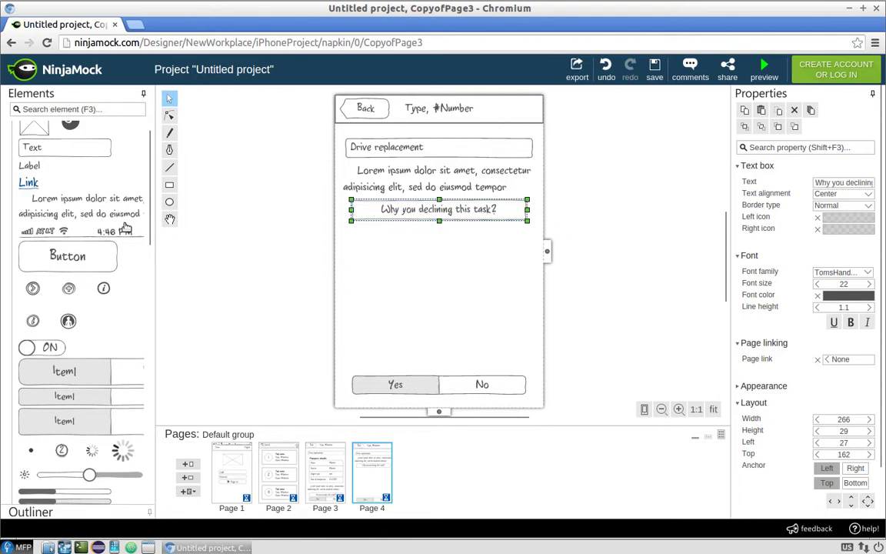
Step: Add a dialog below the "Why you declining this task?" box and resize it to about 263 by 140
scroll(73, 354, down, 3)
scroll(68, 346, down, 5)
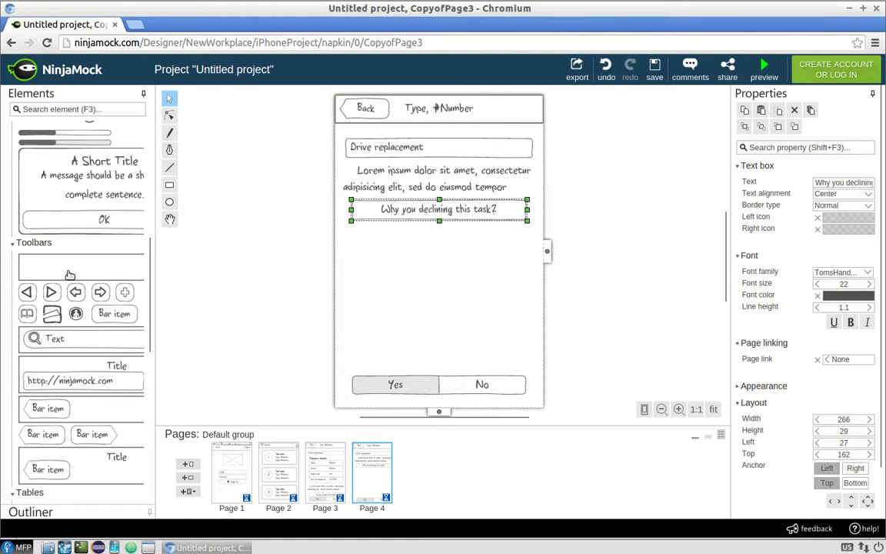
drag(76, 202, 440, 262)
drag(538, 272, 521, 275)
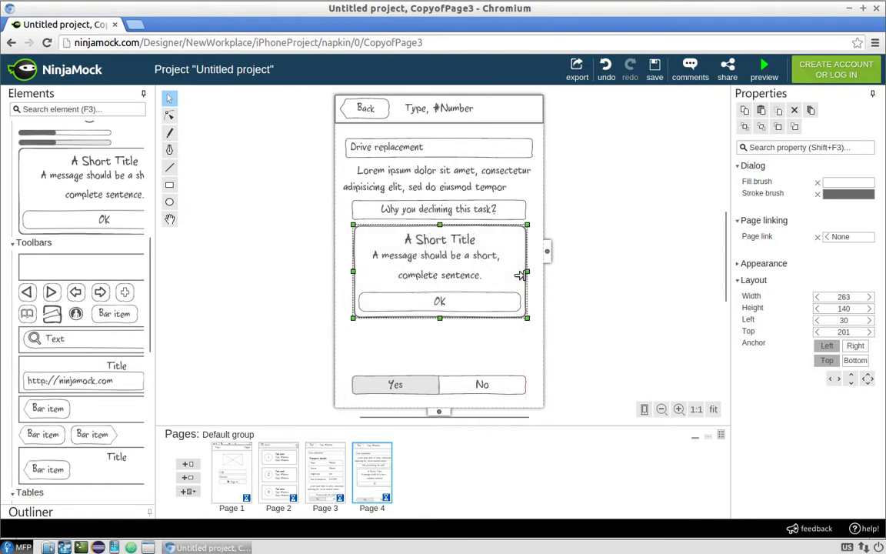
Step: Remove the message, title and OK button from the dialog, keeping only its empty frame
click(453, 259)
key(Delete)
key(Delete)
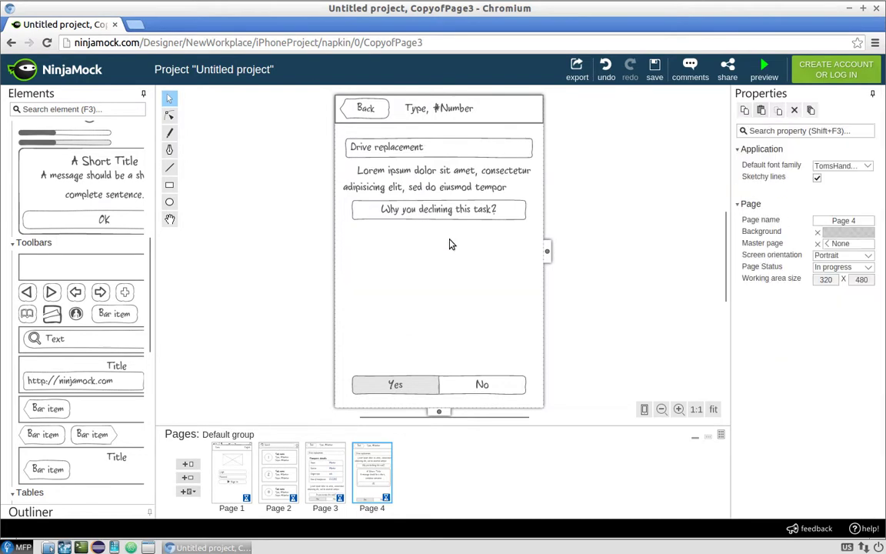
key(ctrl+z)
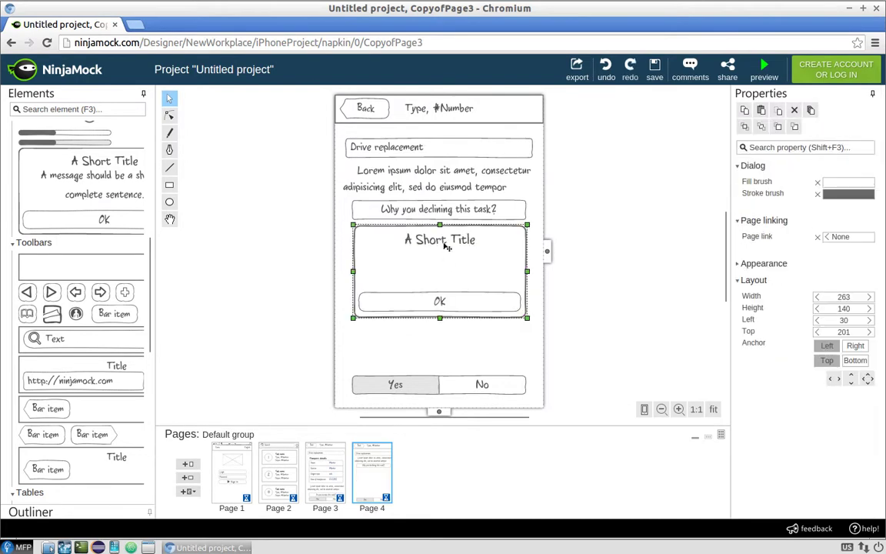
click(446, 245)
key(Delete)
click(446, 300)
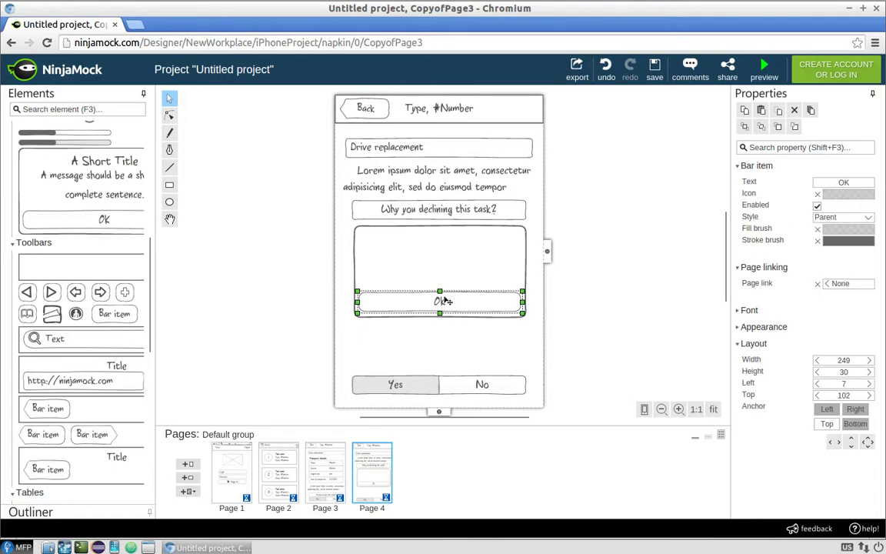
key(Delete)
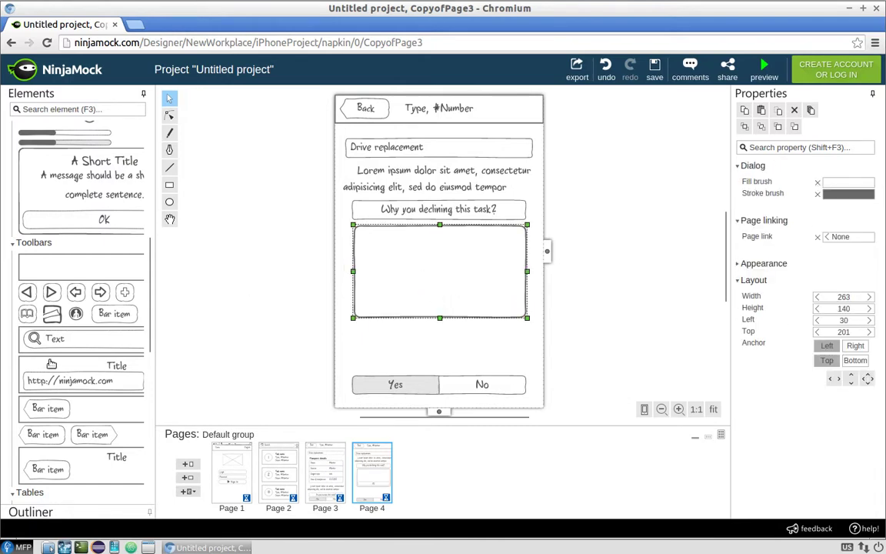
Step: Place a circle shape of about 25 by 25 in the upper-left corner of the empty dialog frame
scroll(51, 364, down, 10)
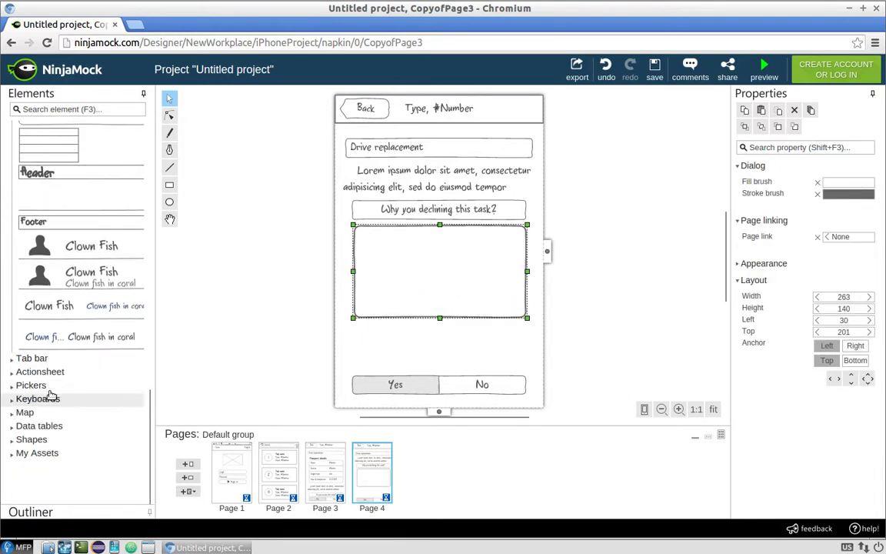
click(35, 439)
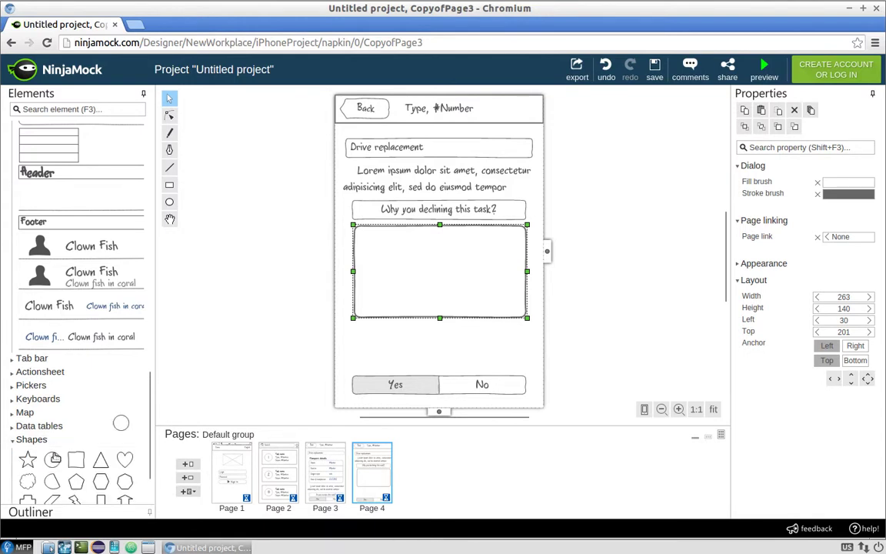
drag(55, 458, 367, 247)
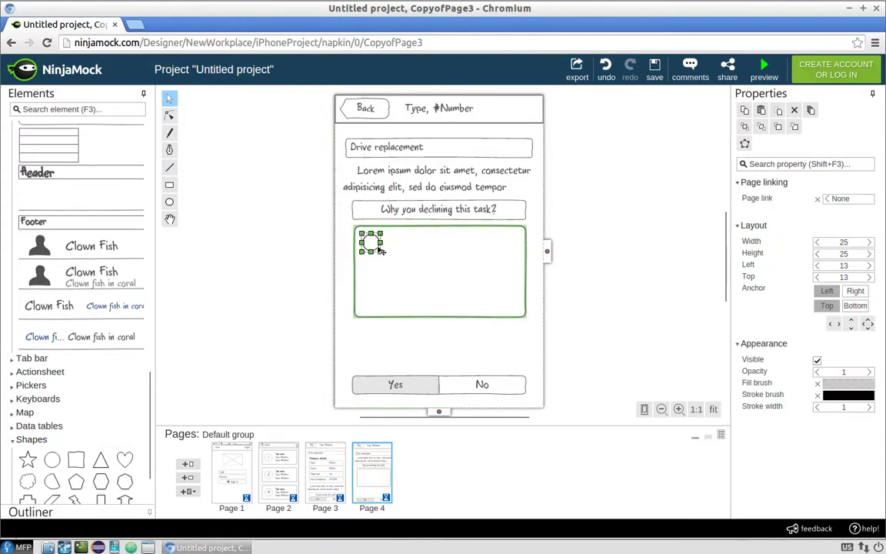
Step: Set the circle's width and height to 18 each
click(817, 243)
click(817, 242)
click(817, 243)
click(818, 242)
click(817, 242)
click(817, 243)
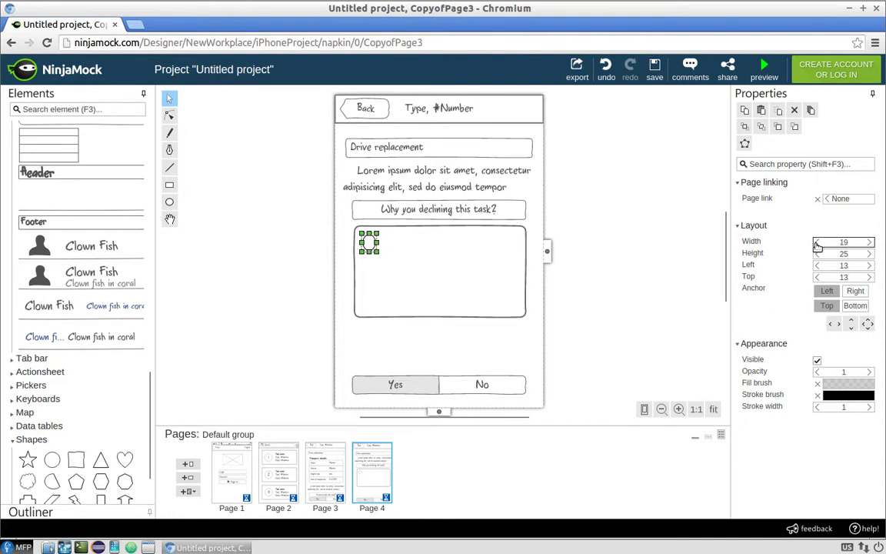
click(817, 242)
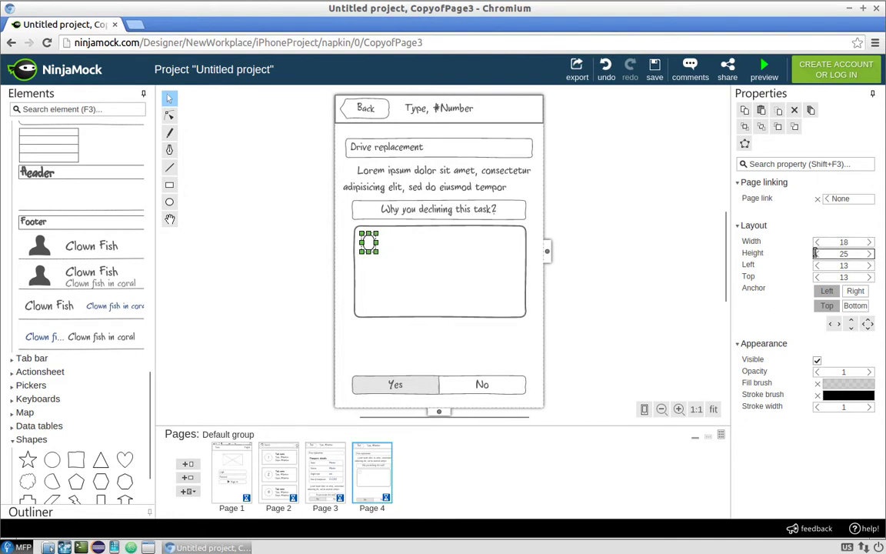
click(817, 254)
click(817, 254)
click(817, 254)
click(817, 254)
click(817, 254)
click(817, 254)
click(817, 254)
click(606, 270)
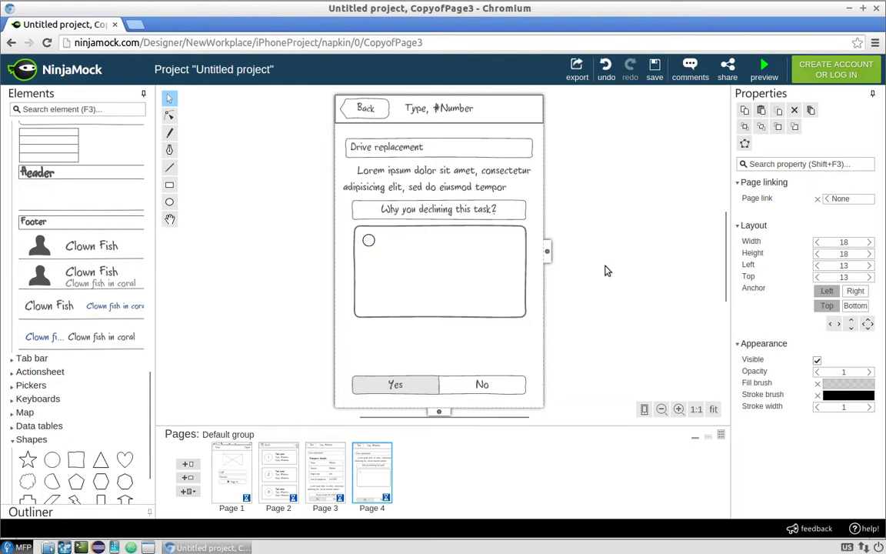
Step: Duplicate the circle twice, stacking the copies beneath it in a column inside the dialog frame
click(370, 243)
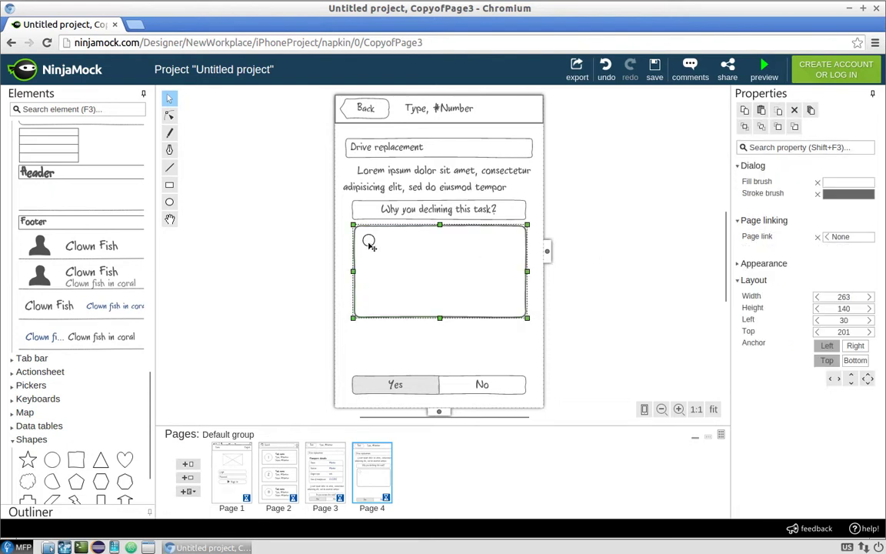
click(370, 243)
drag(375, 246, 370, 262)
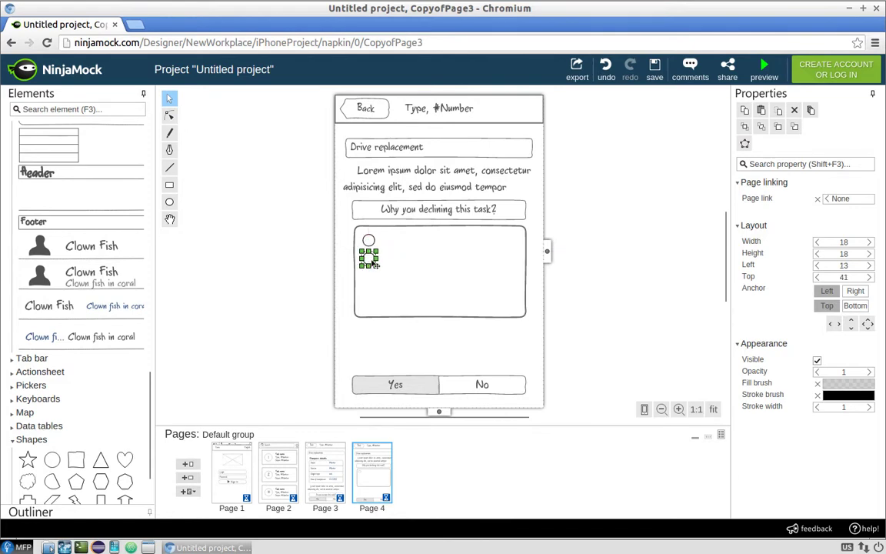
click(389, 260)
click(370, 259)
drag(372, 260, 373, 280)
click(408, 274)
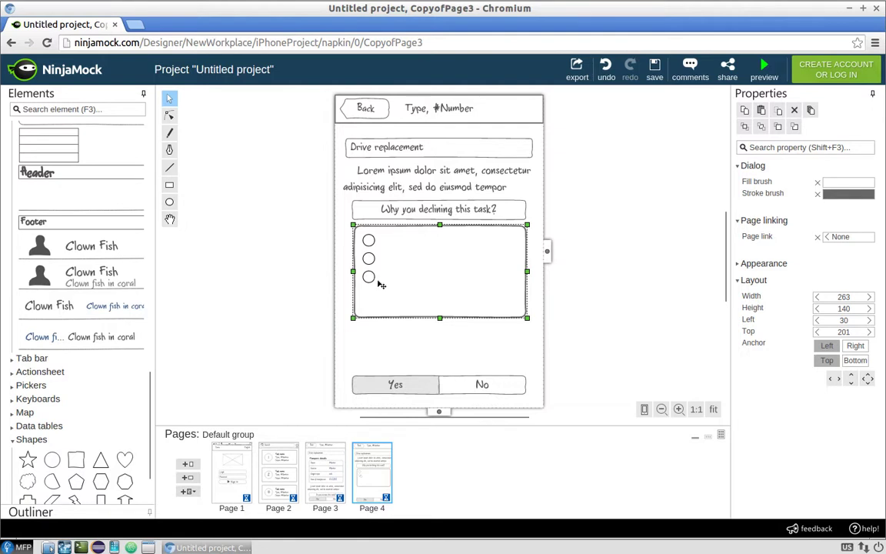
Step: Add a fourth circle of the same size below the column and even out the vertical spacing of the lower circles
click(379, 277)
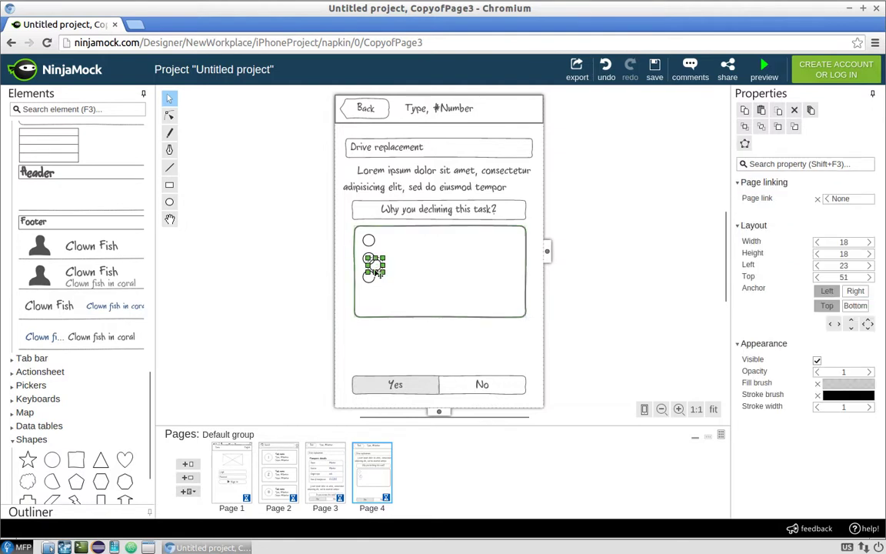
drag(379, 271, 376, 295)
click(400, 287)
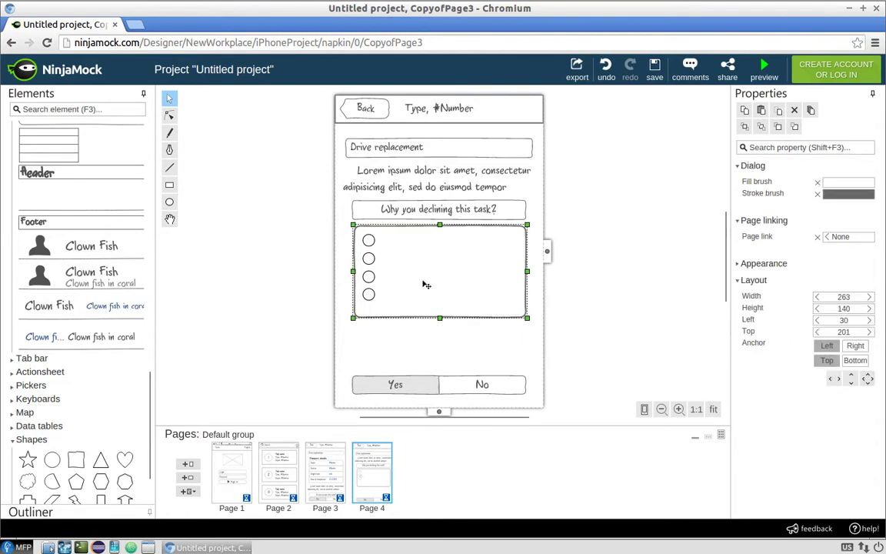
click(370, 297)
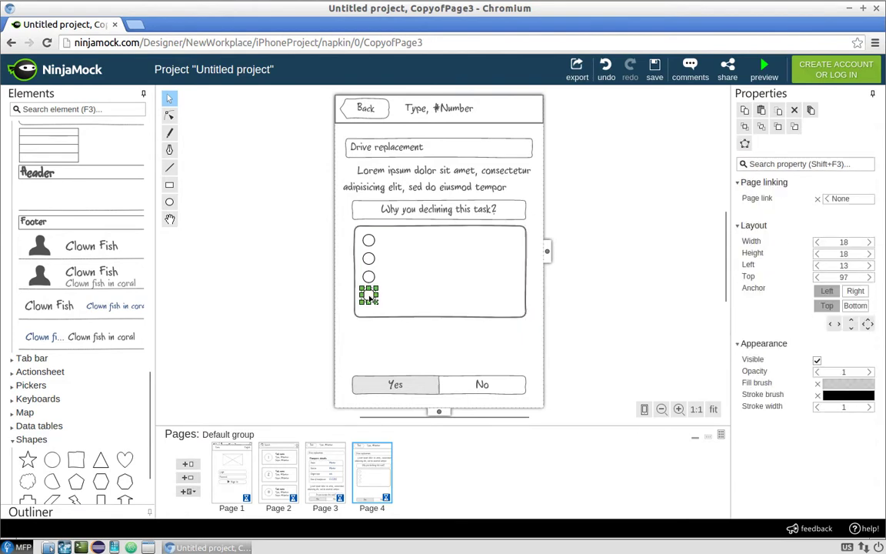
click(400, 290)
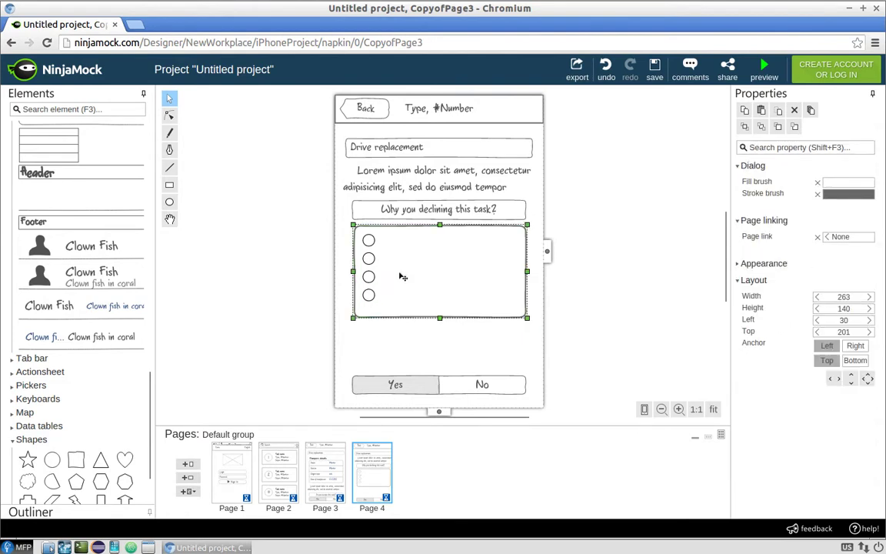
click(371, 278)
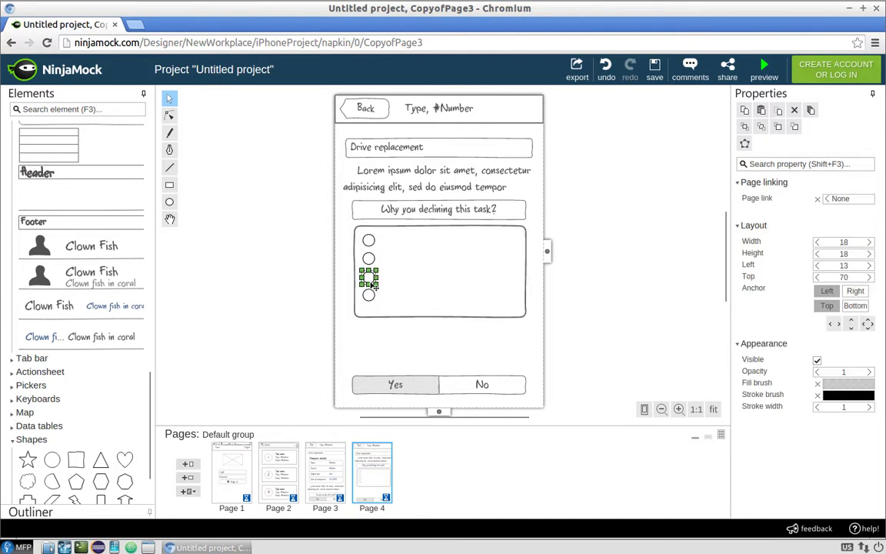
click(428, 290)
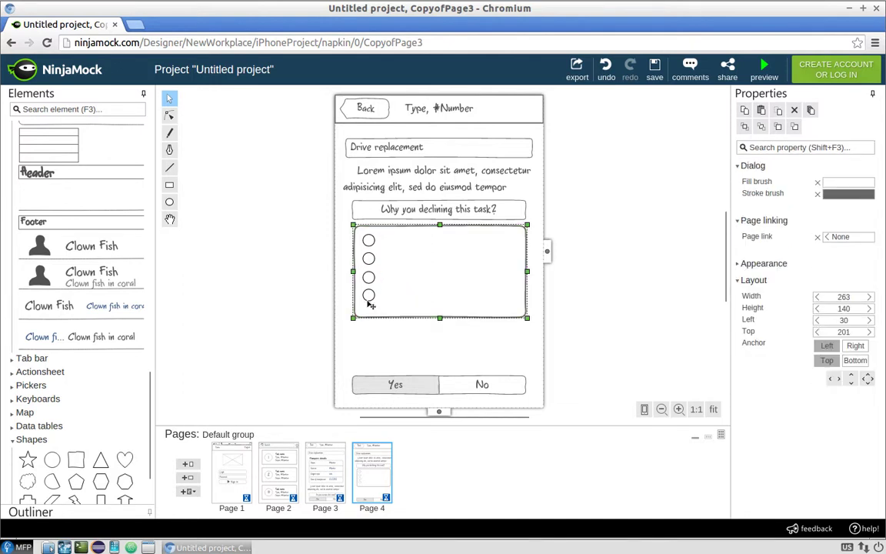
click(421, 287)
Step: Add a label beside the first circle with the text "Missing documents"
scroll(93, 264, up, 15)
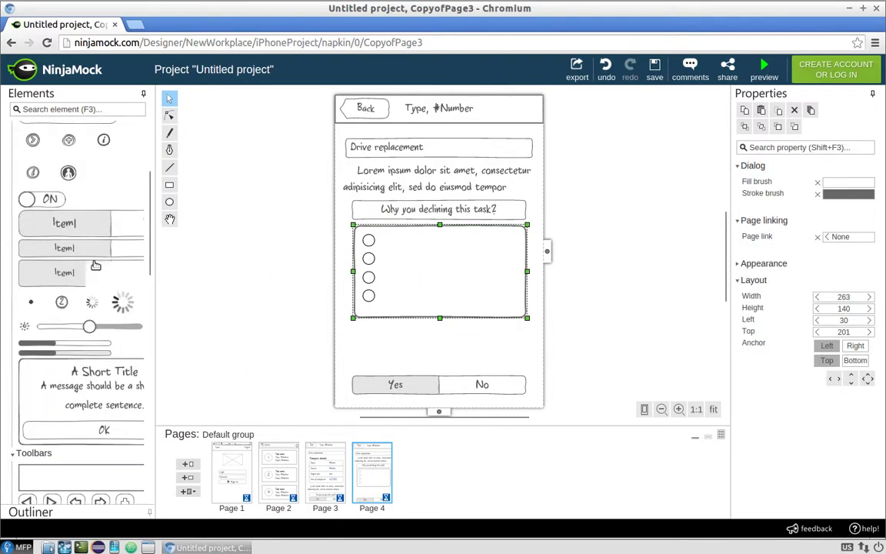
scroll(94, 264, up, 2)
drag(31, 198, 405, 245)
double_click(400, 241)
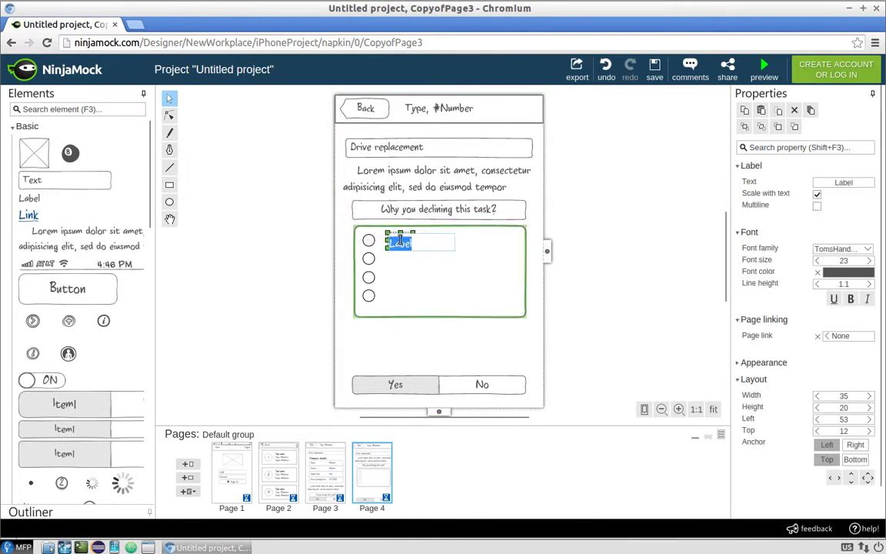
text(Missing documents)
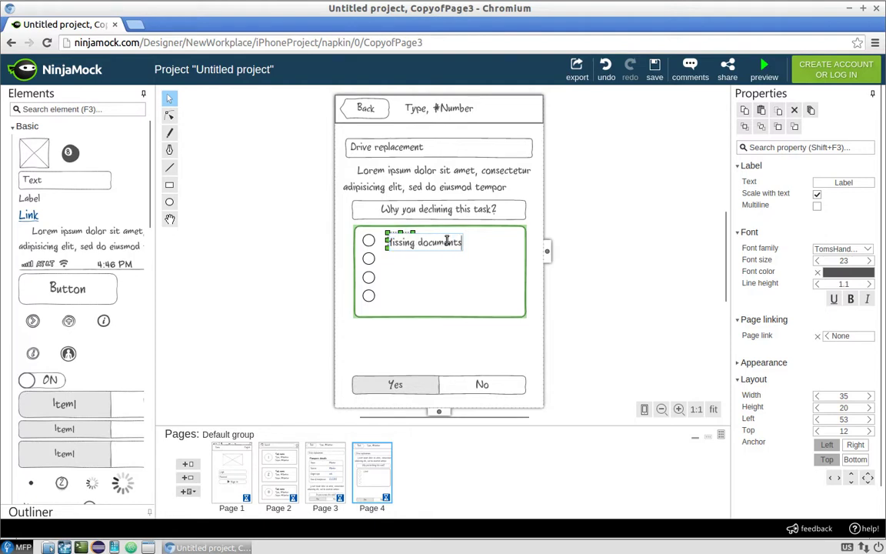
key(Return)
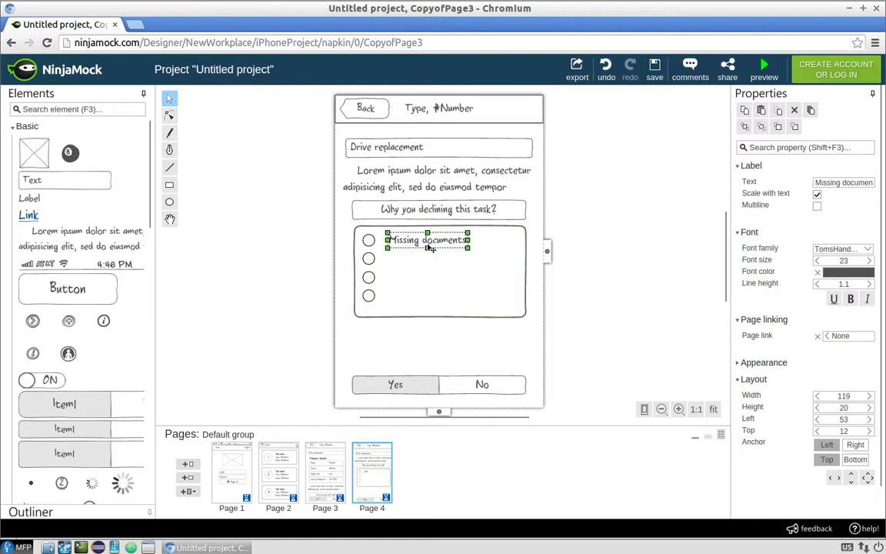
Step: Duplicate the "Missing documents" label beside the second circle and change its text to "Task is not valid for depot"
mouse_move(428, 248)
mouse_down()
mouse_move(409, 250)
mouse_move(418, 263)
mouse_up()
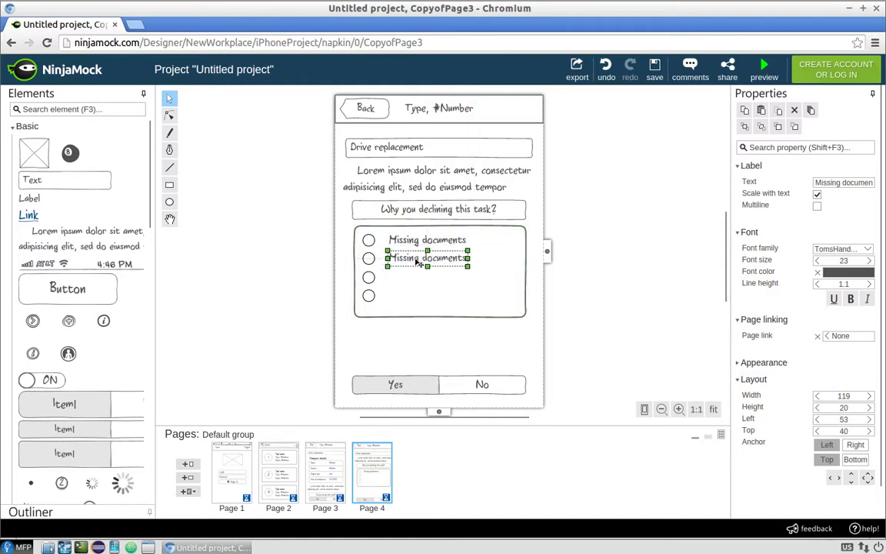
double_click(417, 261)
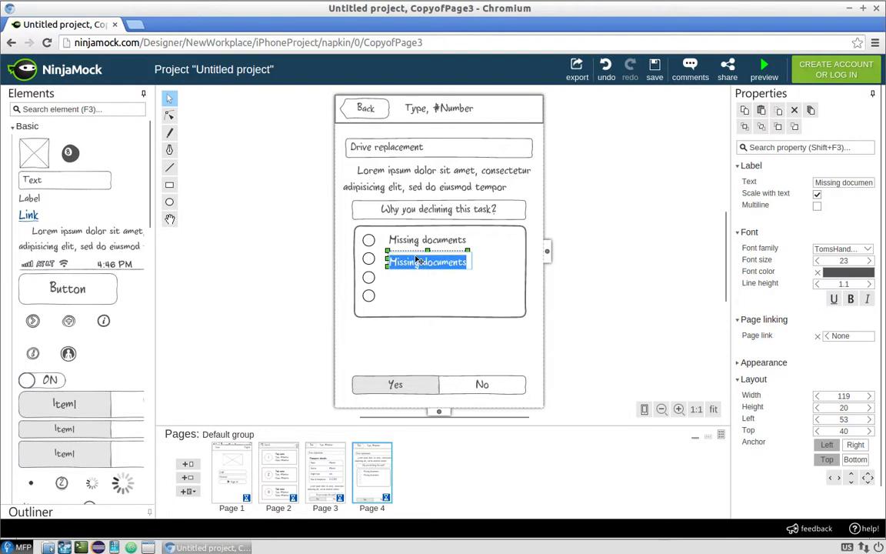
text(TAsk is not)
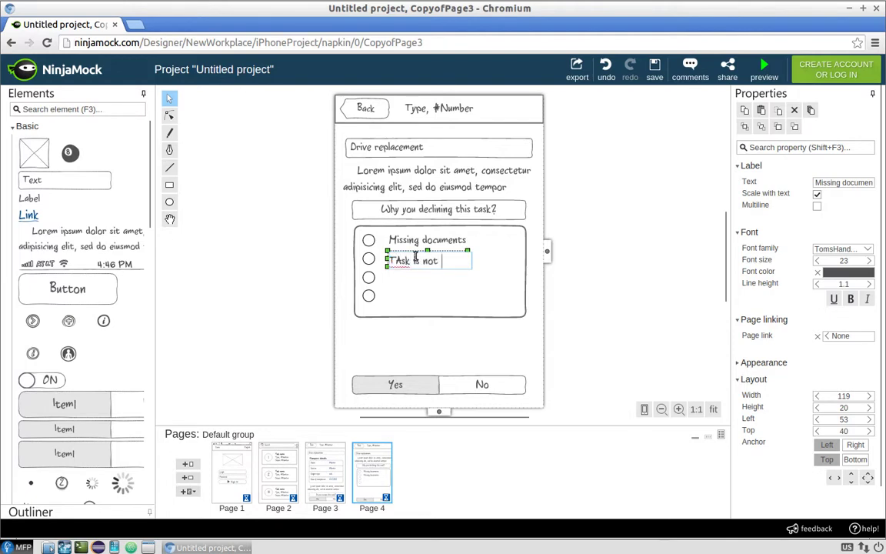
text( valid for depot)
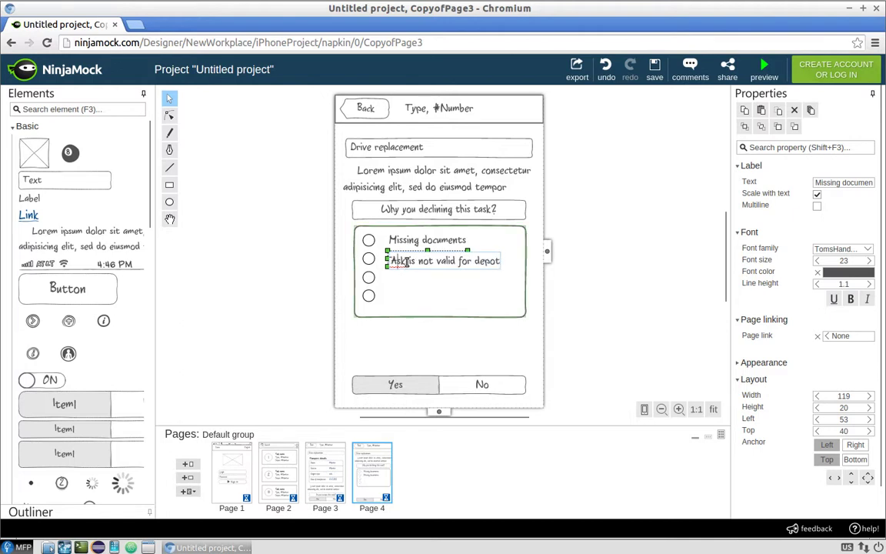
double_click(406, 262)
text(Task)
click(474, 297)
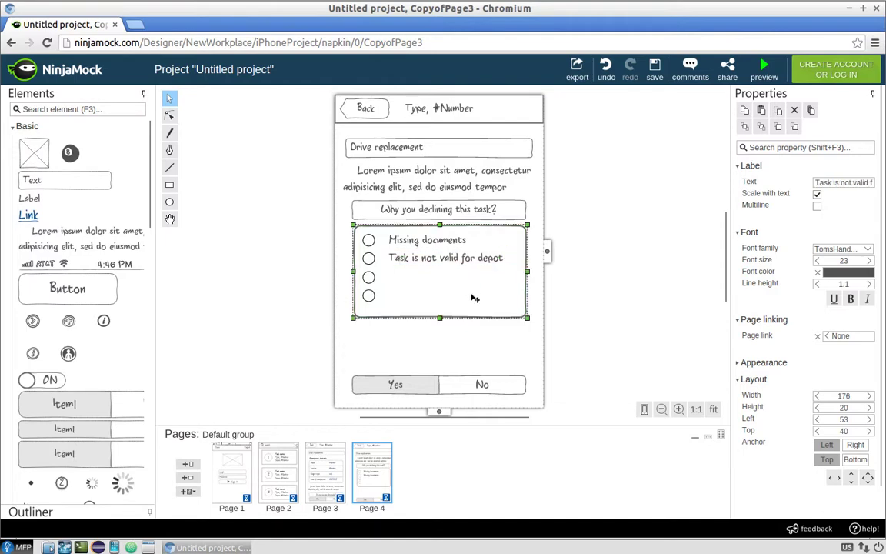
Step: Duplicate the second label beside the third and fourth circles, and change the fourth label's text to "Other"
click(420, 261)
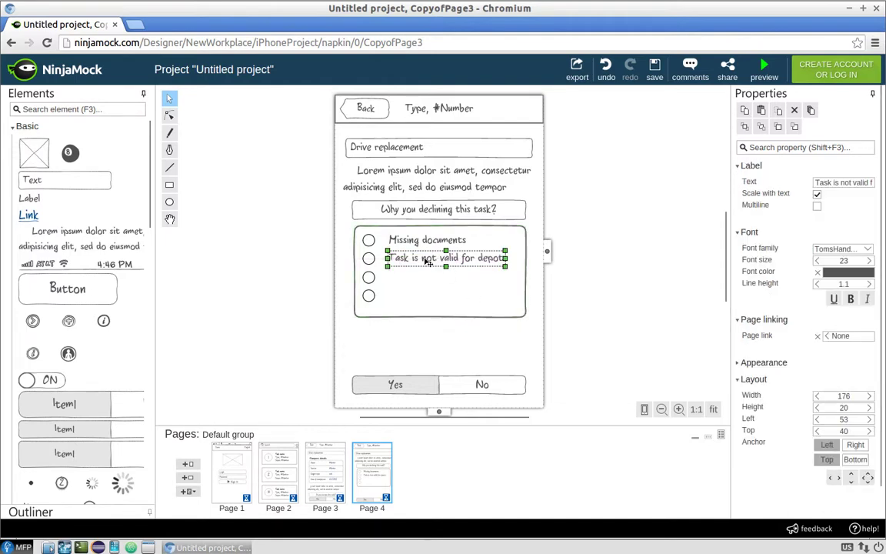
drag(428, 262, 424, 299)
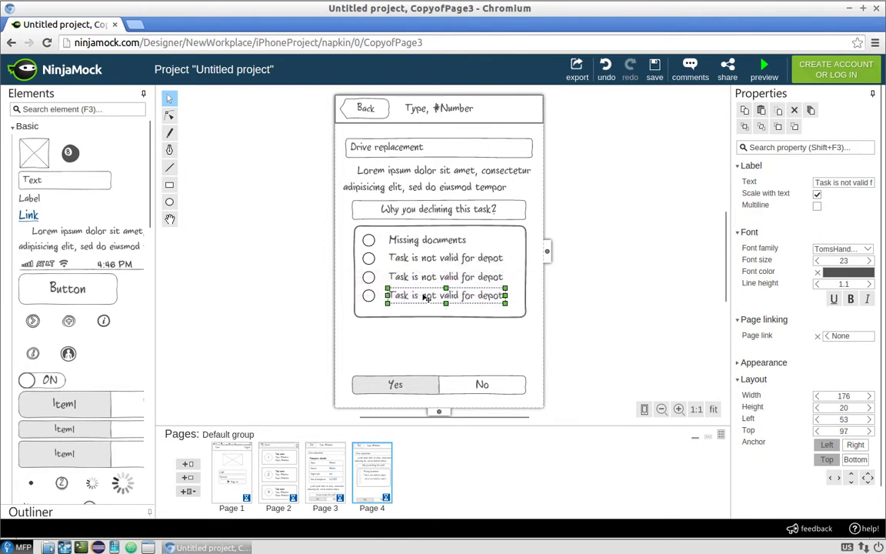
double_click(425, 298)
text(Oth)
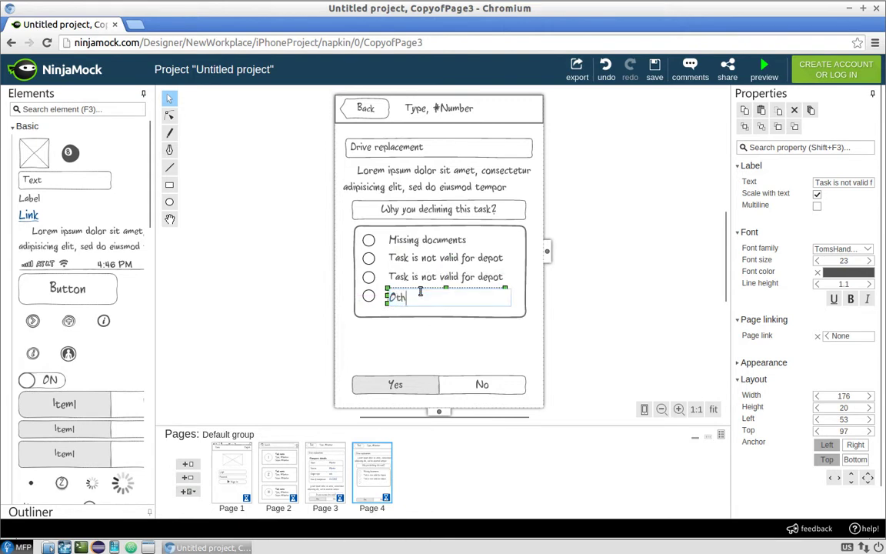
text(er)
Step: Change the label beside the third circle to "Not enough resources"
click(417, 280)
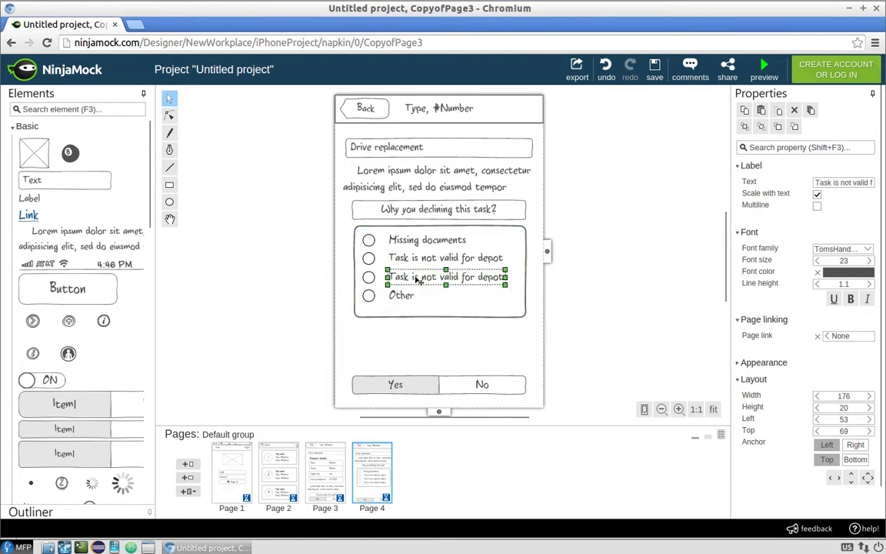
double_click(416, 280)
text(Not enough resources)
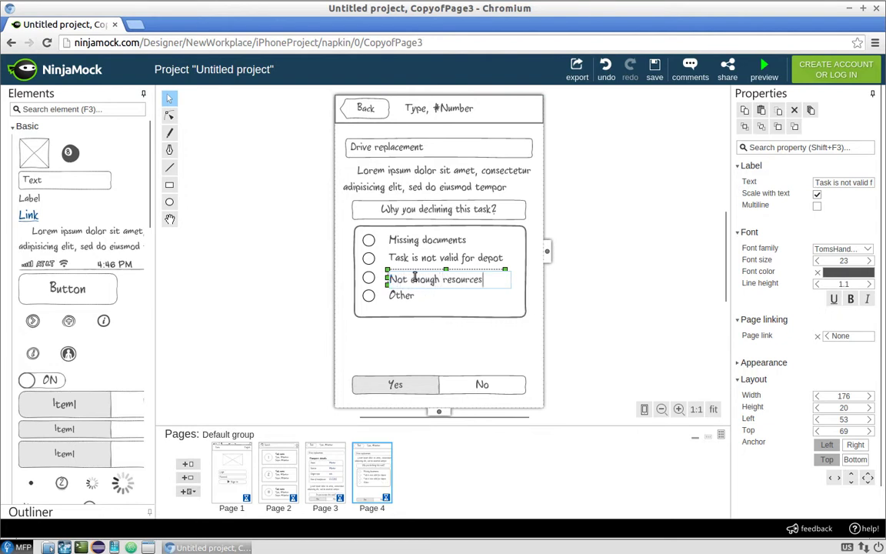
click(564, 306)
Step: Extend the dialog frame downward to a height of about 172 and place a text box of about 184 by 29 beneath "Other"
click(437, 316)
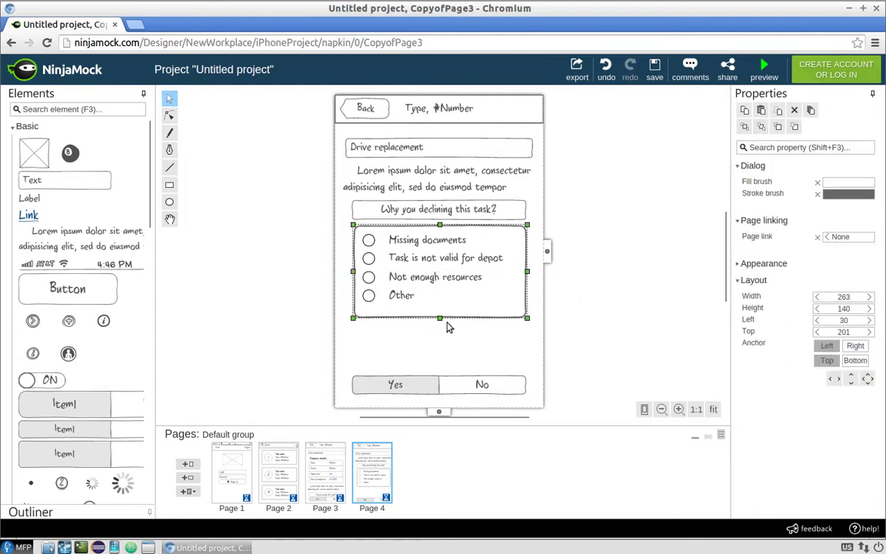
drag(437, 316, 439, 339)
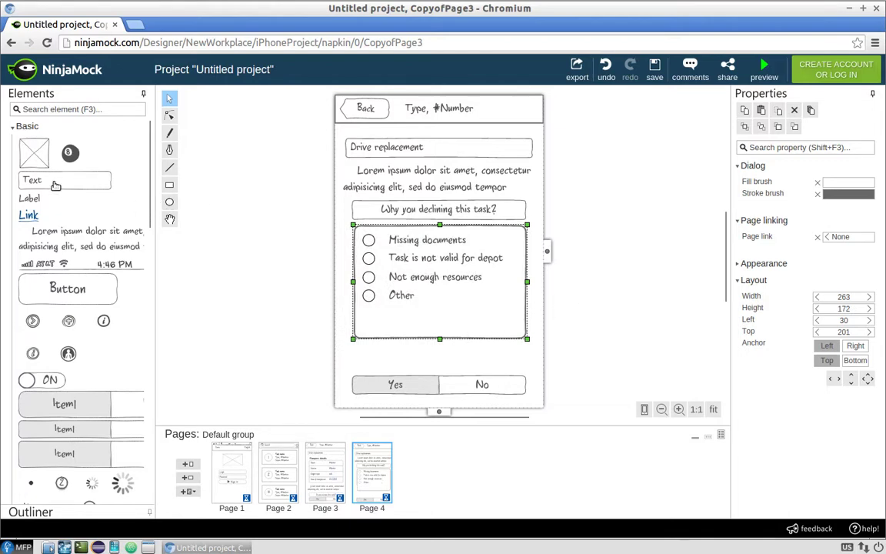
drag(56, 183, 431, 324)
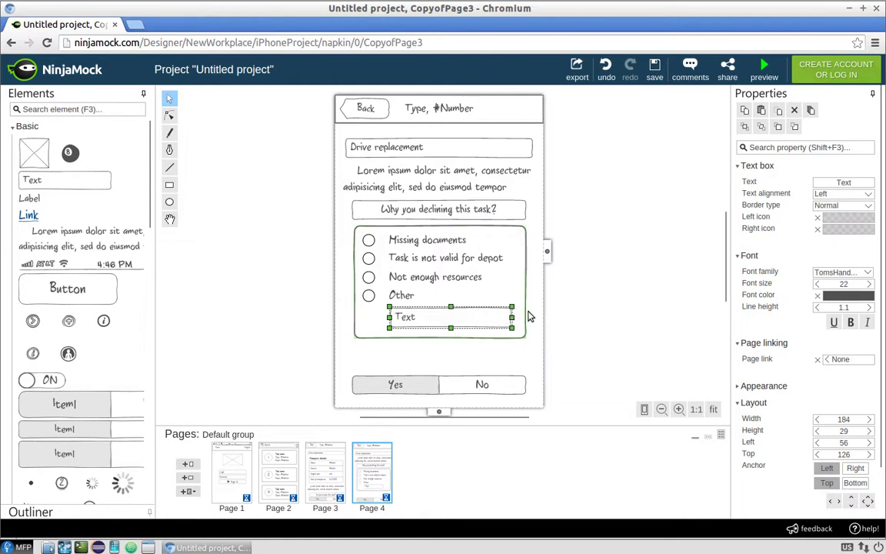
Step: Change the text of the text box under "Other" to "Your reason"
click(483, 318)
click(440, 322)
double_click(420, 323)
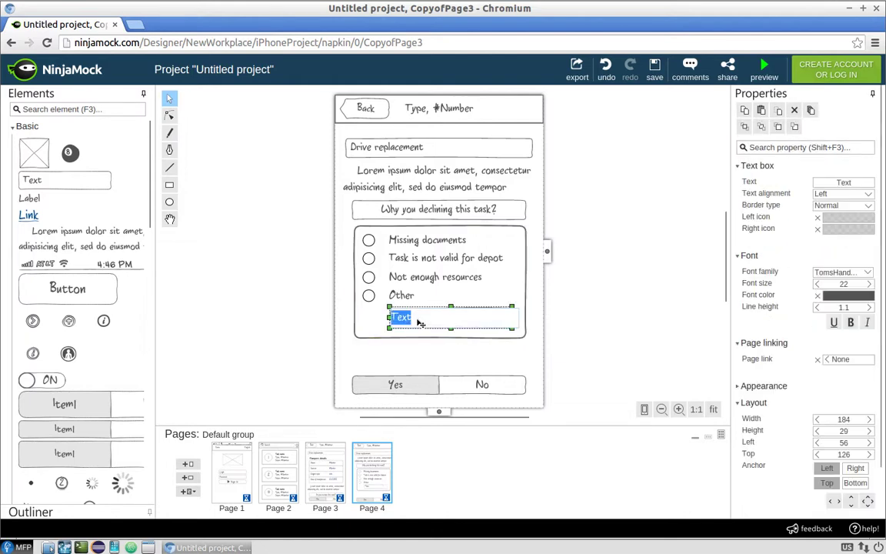
text(Your reason)
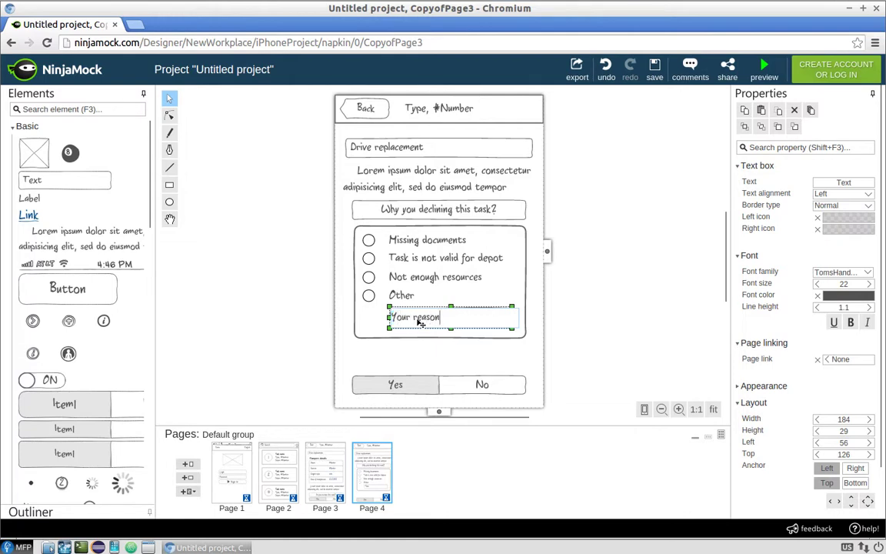
key(Return)
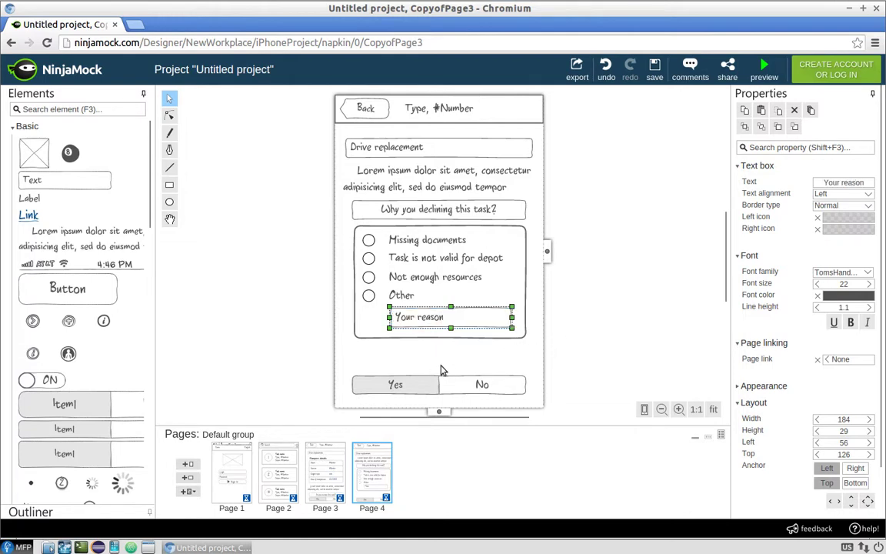
click(575, 341)
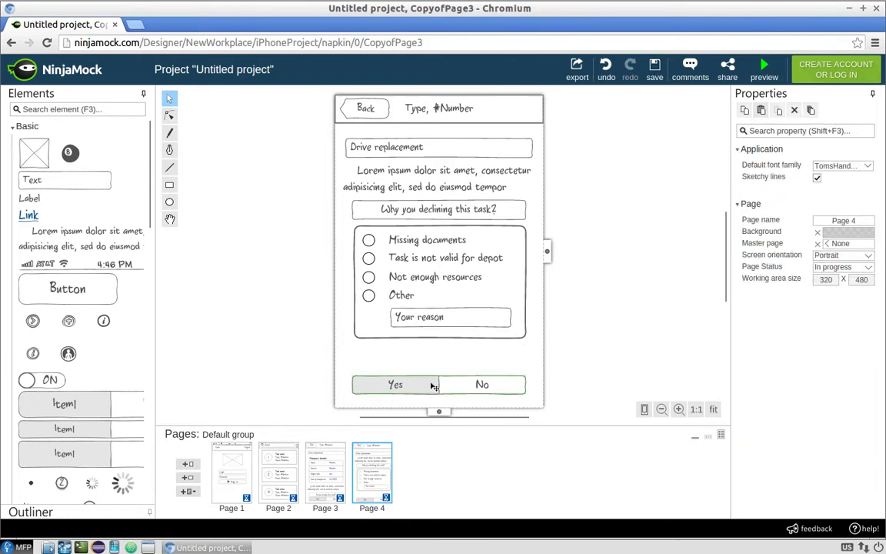
Step: Move the Yes/No segmented control up to just beneath the reasons frame and relabel its Yes segment "Ok"
drag(435, 389, 435, 360)
double_click(414, 359)
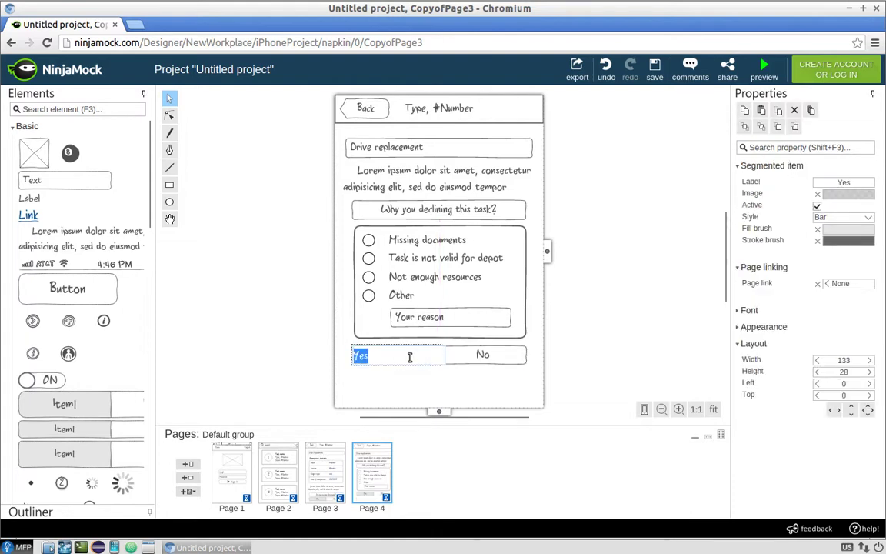
text(Ok)
Step: Change the label of the segmented control's No segment to "Back"
double_click(493, 356)
text(Cance)
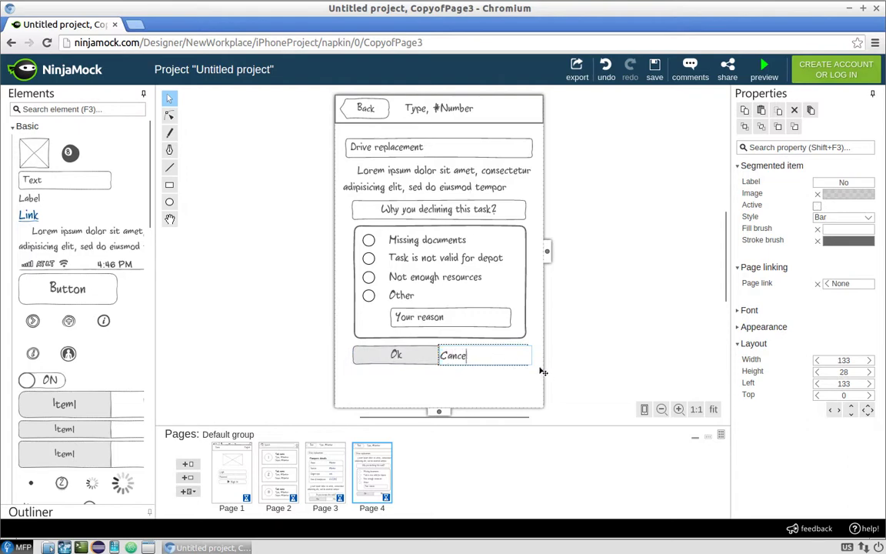
key(BackSpace)
key(BackSpace)
key(BackSpace)
key(BackSpace)
key(BackSpace)
key(Return)
click(599, 359)
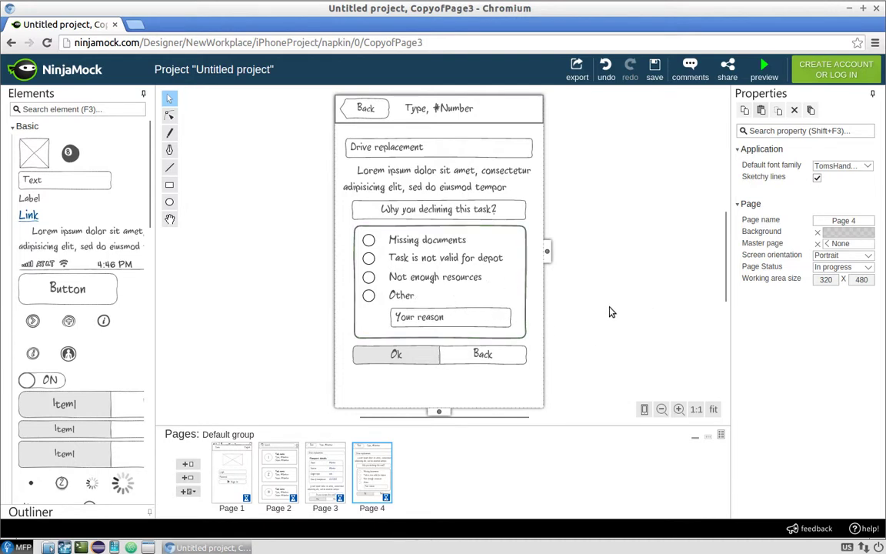
click(320, 463)
click(279, 463)
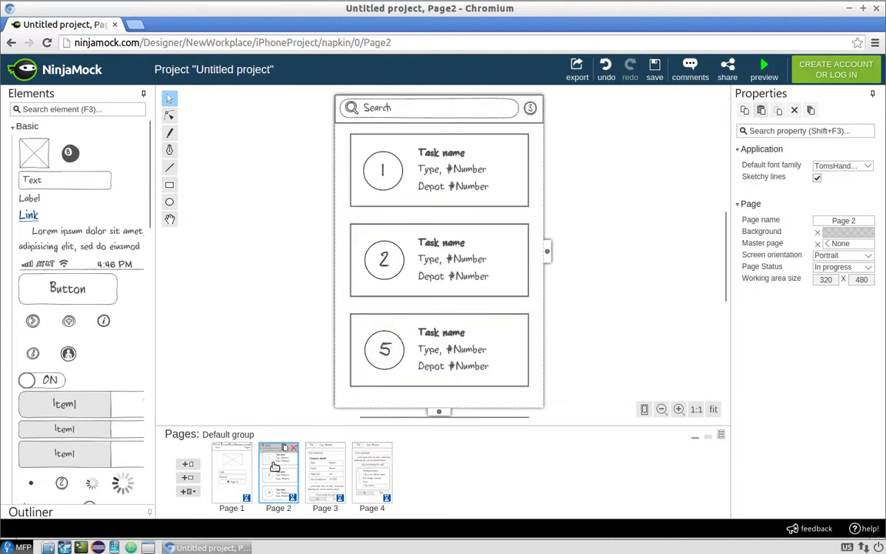
key(Up)
click(290, 476)
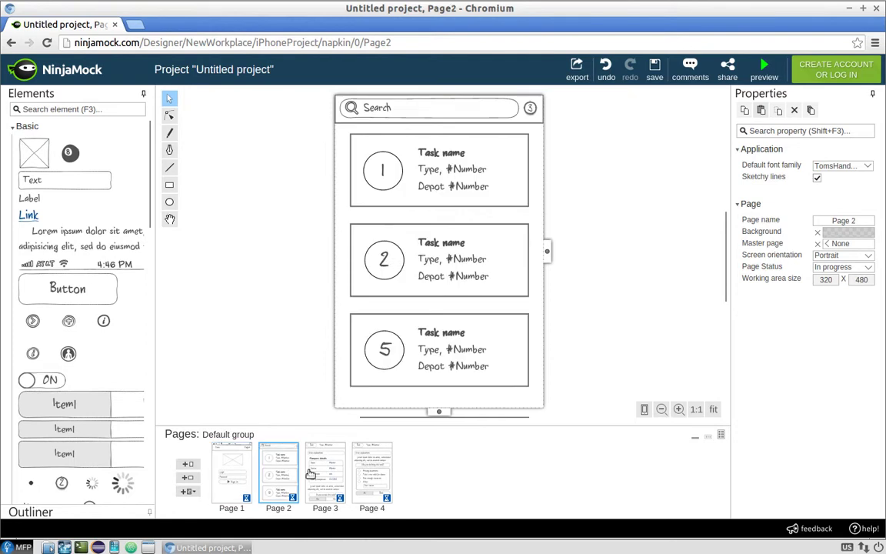
click(325, 472)
click(374, 479)
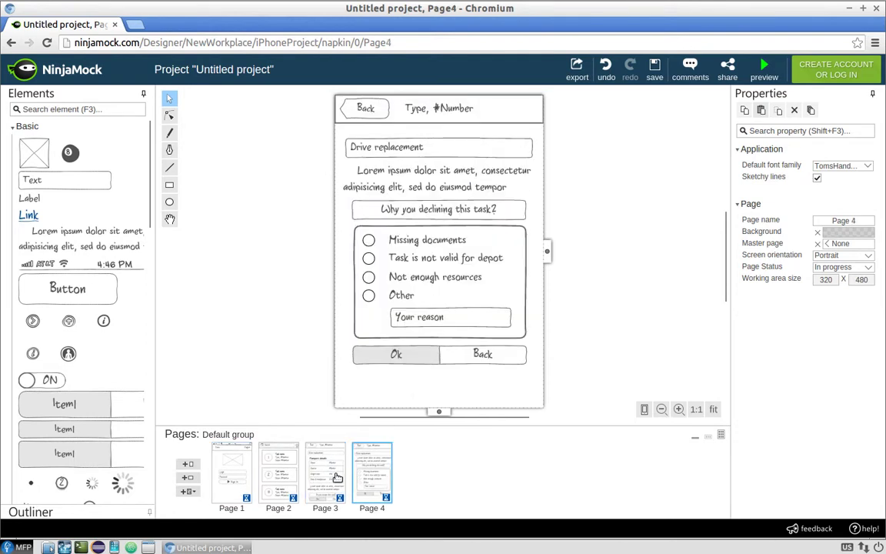
Step: Link the Demo item in Page 1's navigation bar to Page 2
click(243, 471)
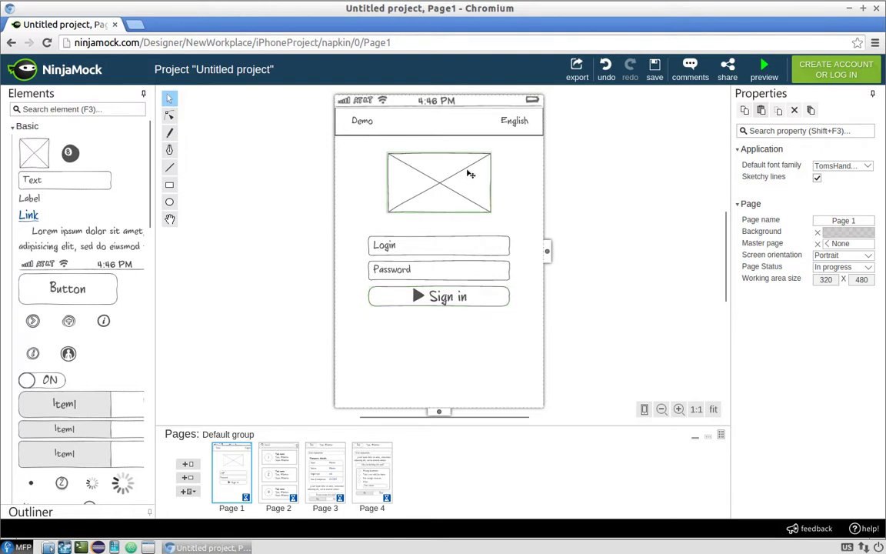
click(370, 125)
click(369, 124)
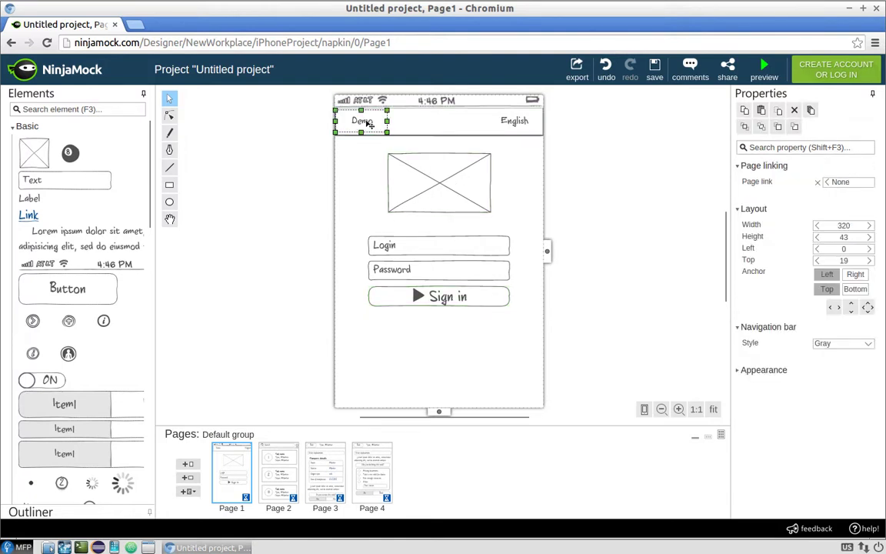
click(857, 183)
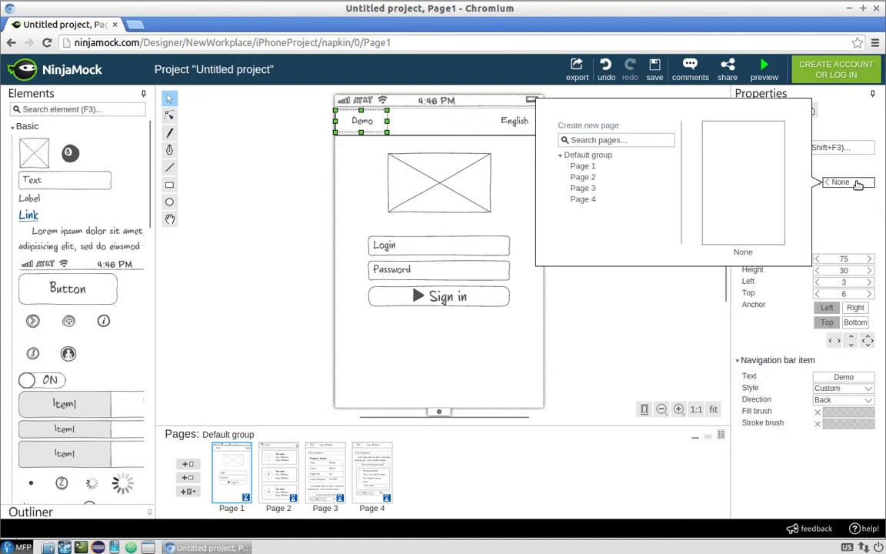
click(585, 177)
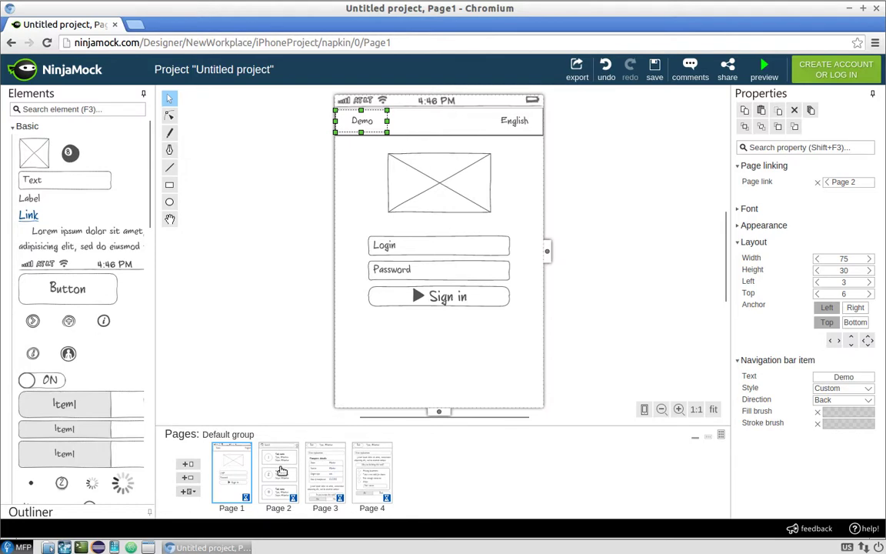
Step: Link the first task card on Page 2 to Page 3
click(277, 453)
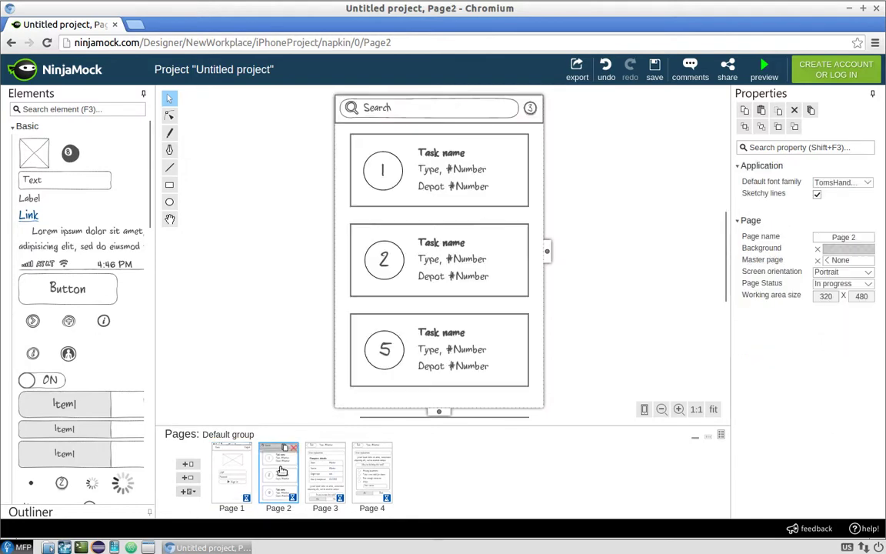
click(416, 181)
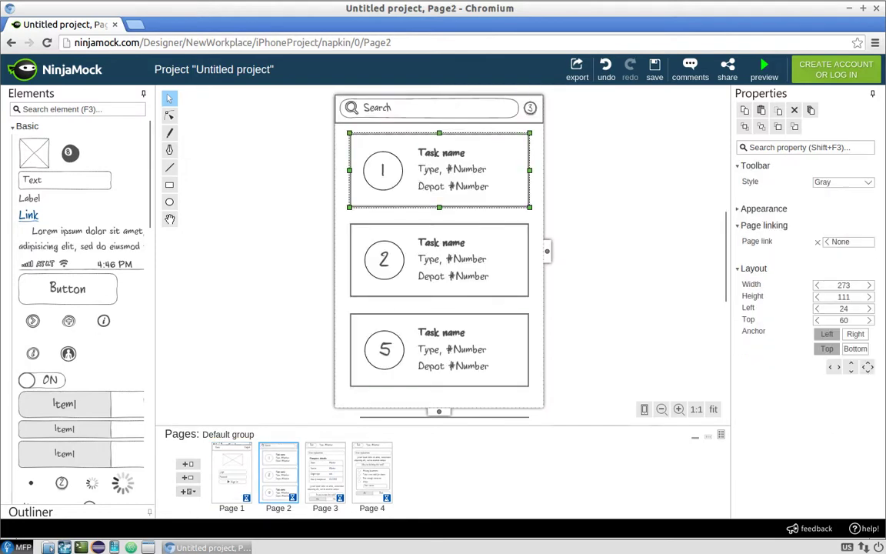
click(837, 243)
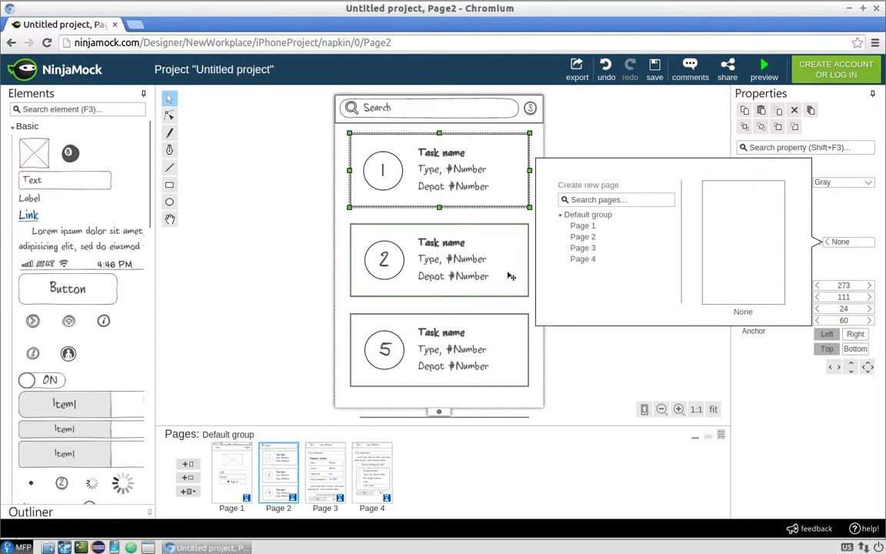
click(583, 247)
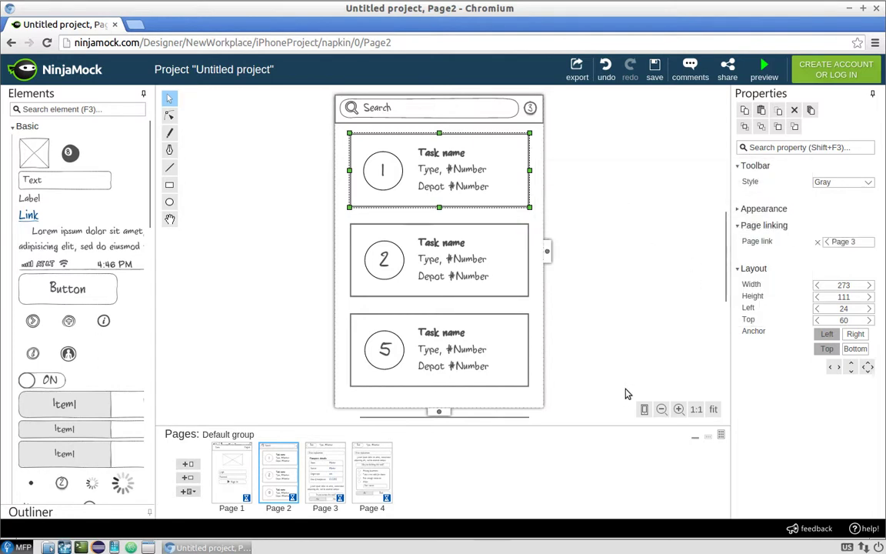
Step: On Page 3, link the Yes segment to Page 2 and the No segment to Page 4
click(333, 463)
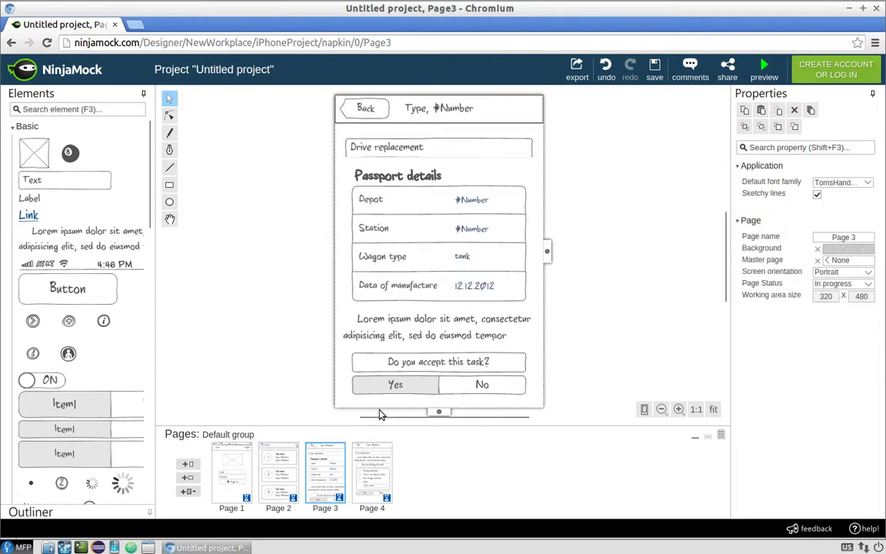
click(404, 387)
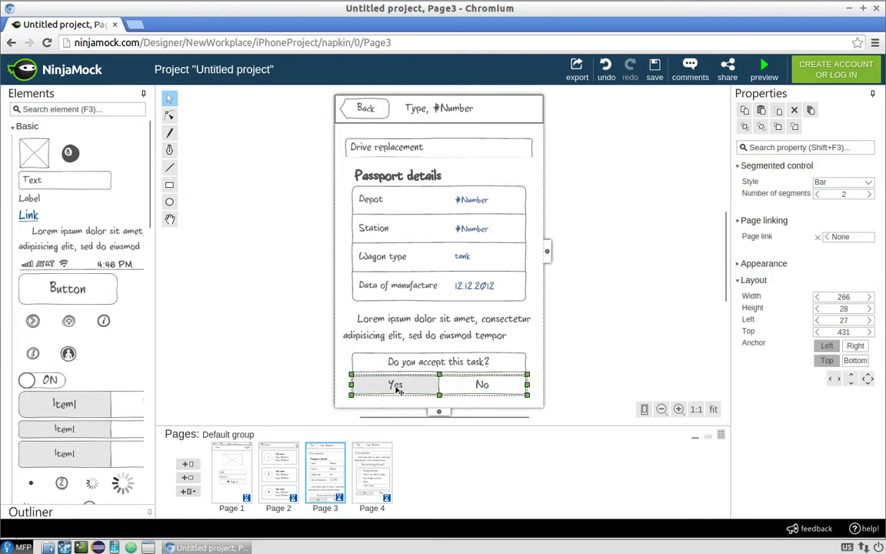
click(398, 390)
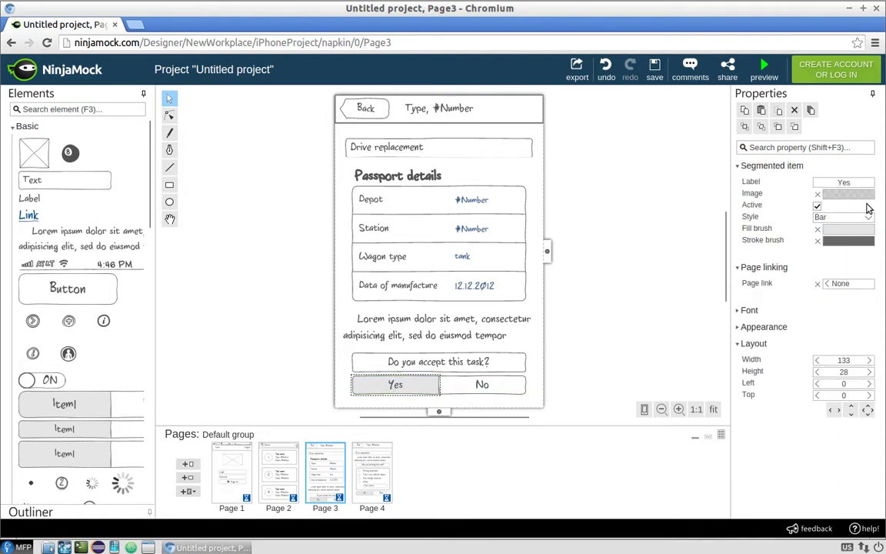
click(856, 285)
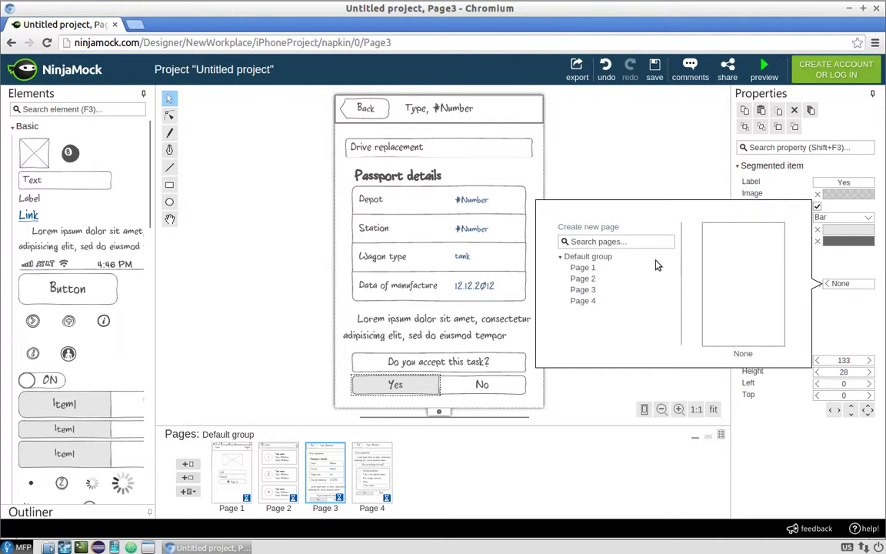
click(591, 279)
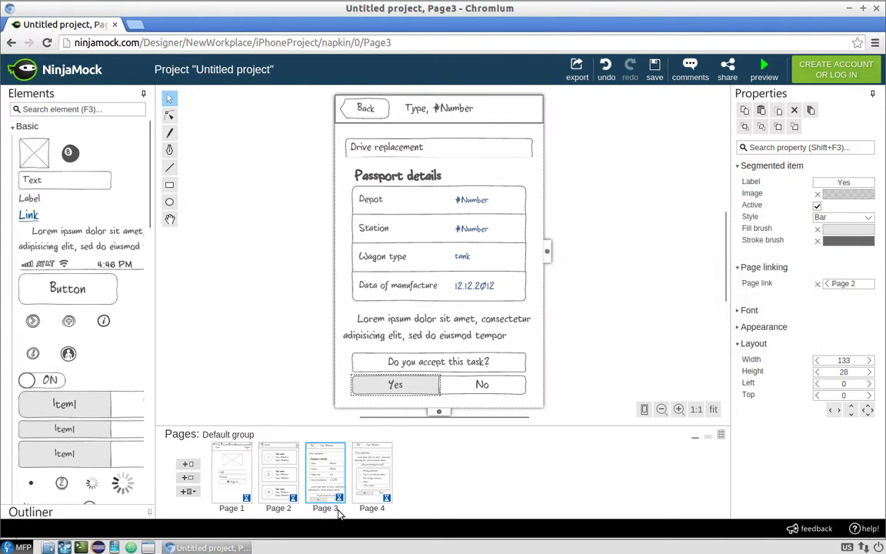
click(485, 386)
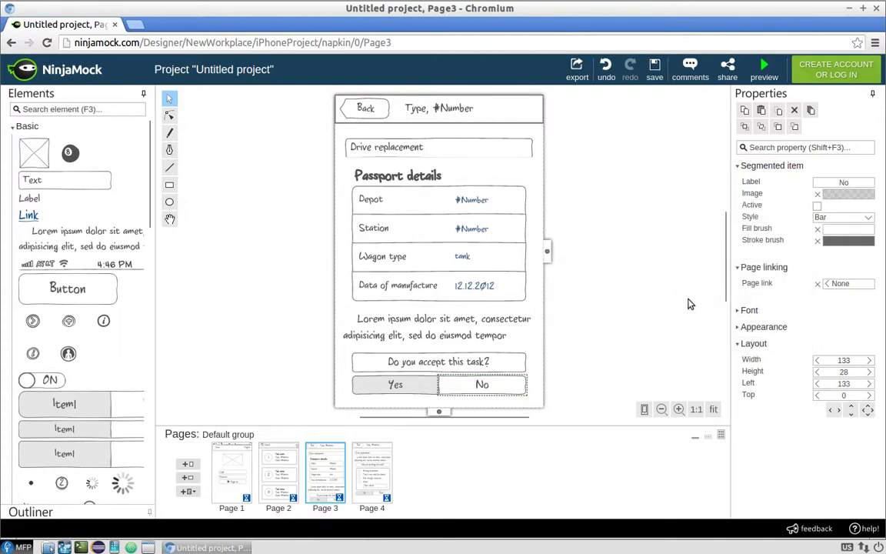
click(852, 285)
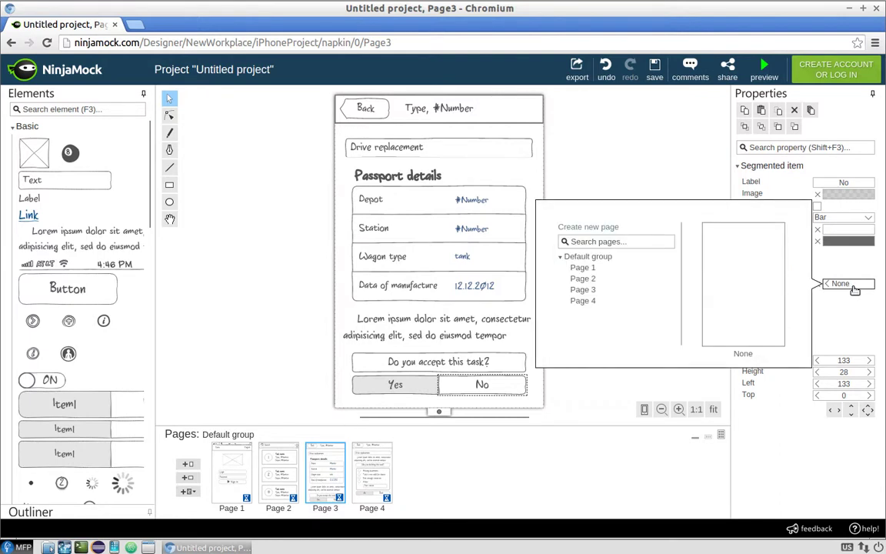
click(587, 301)
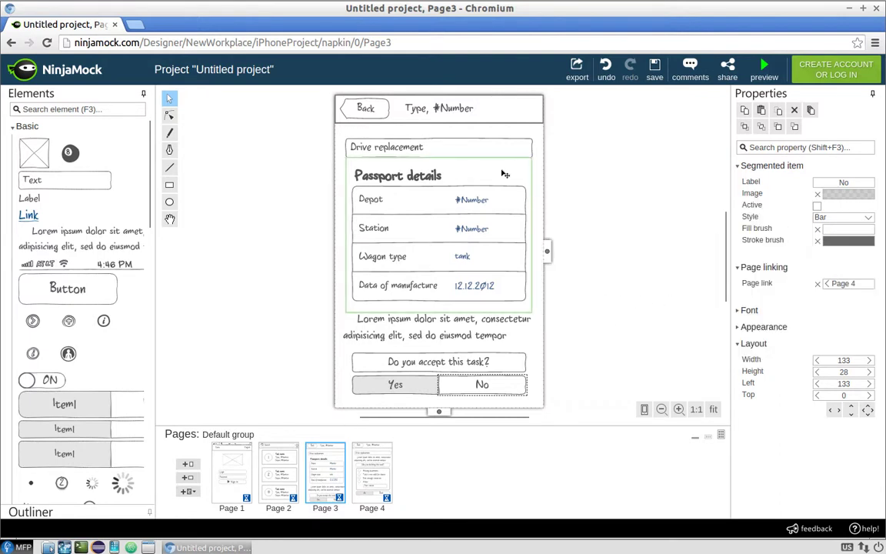
Step: Link the Back item in Page 3's navigation bar to Page 2
click(366, 106)
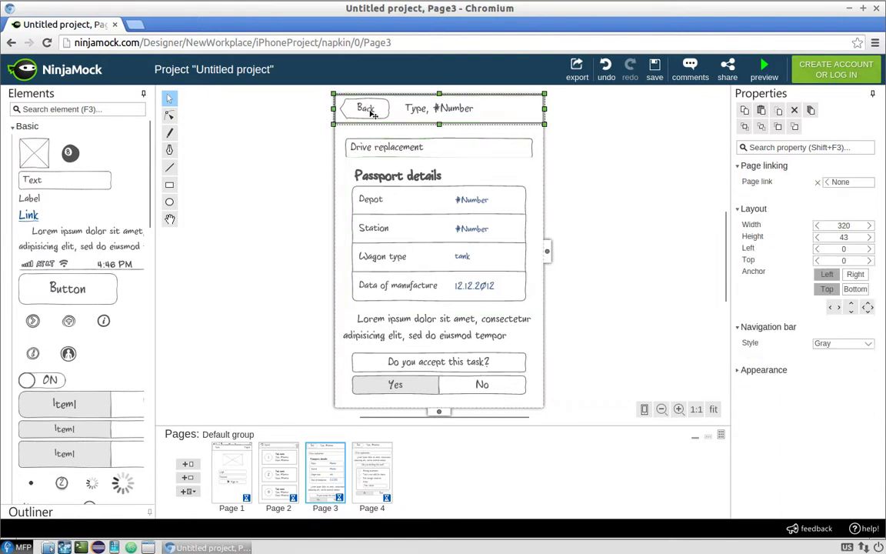
click(831, 182)
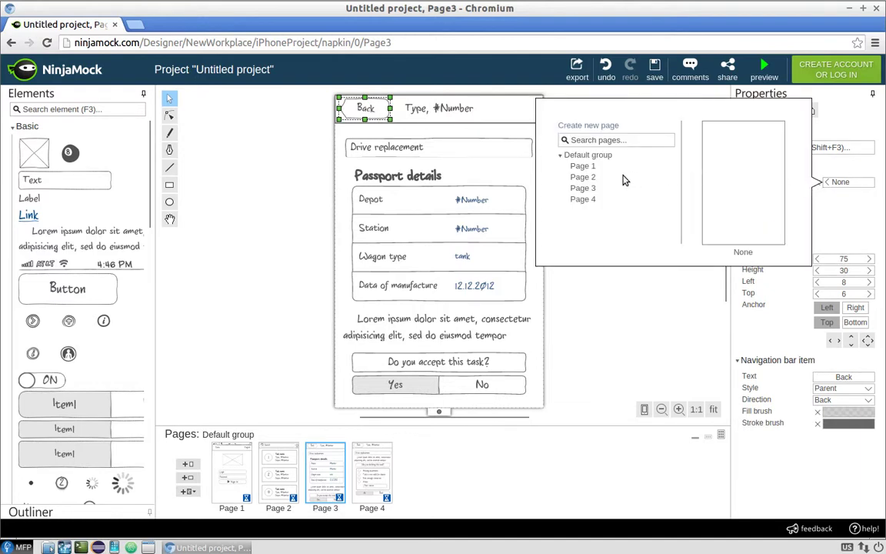
click(597, 178)
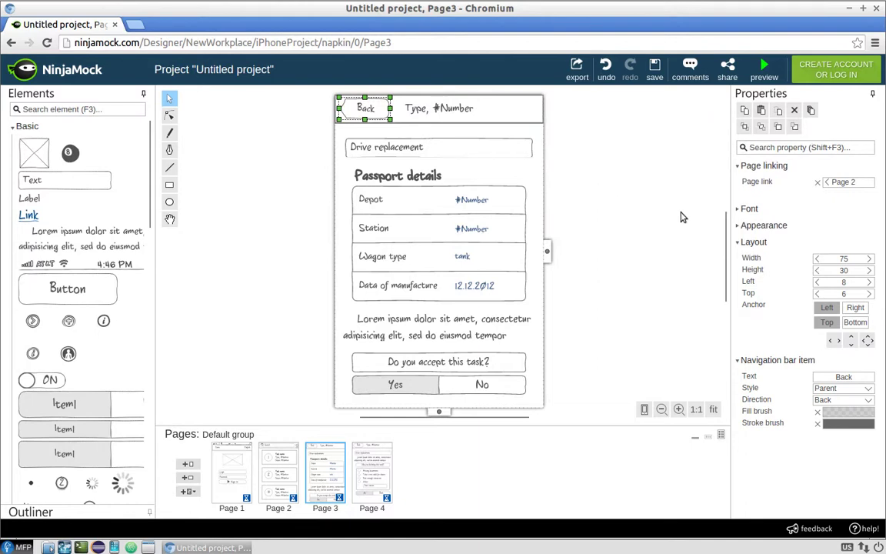
Step: On Page 4, link both the Ok and Back segments beneath the reasons frame to Page 2
click(387, 459)
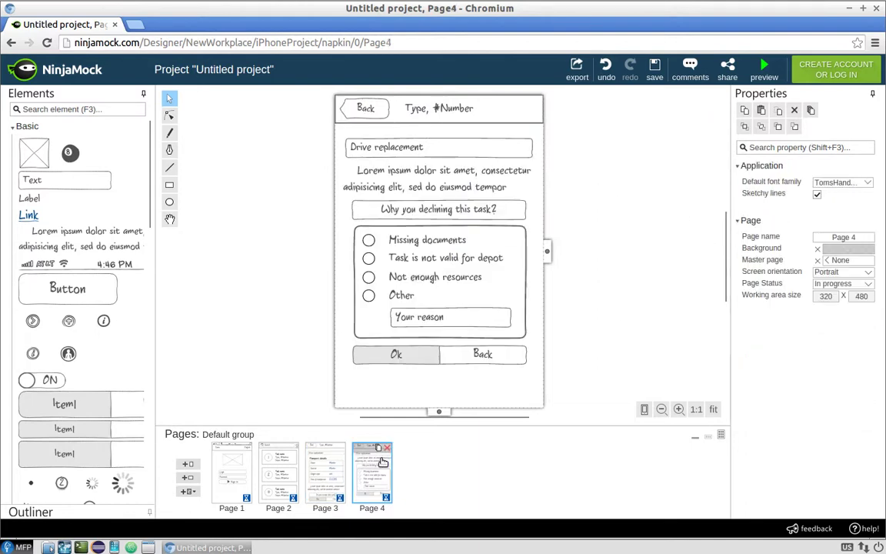
click(422, 355)
click(423, 356)
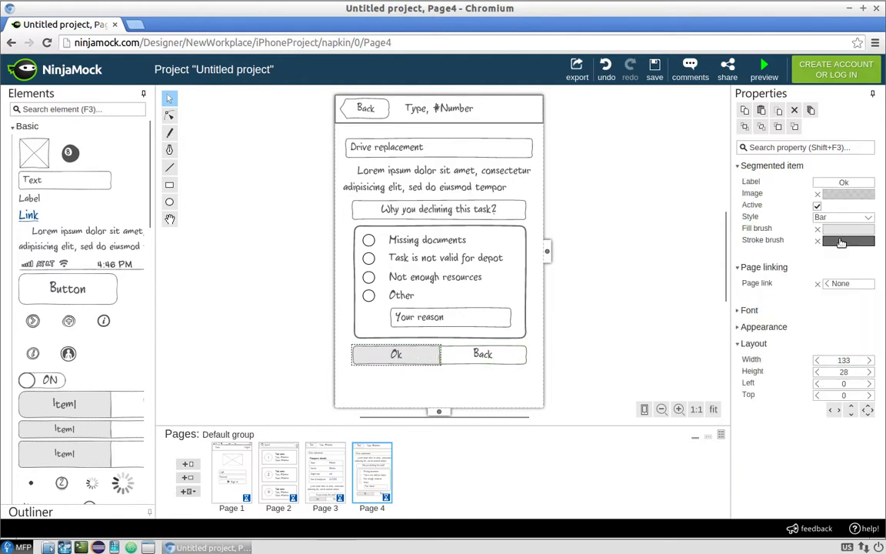
click(837, 283)
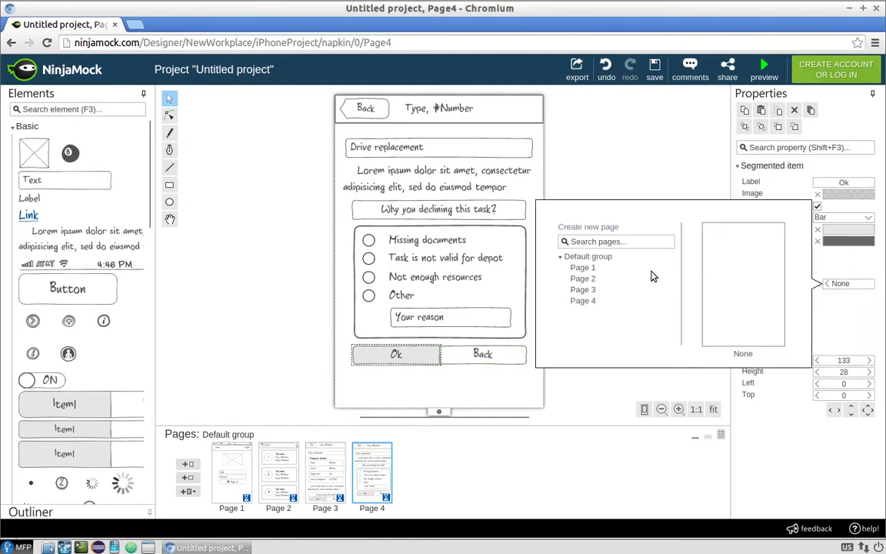
click(584, 278)
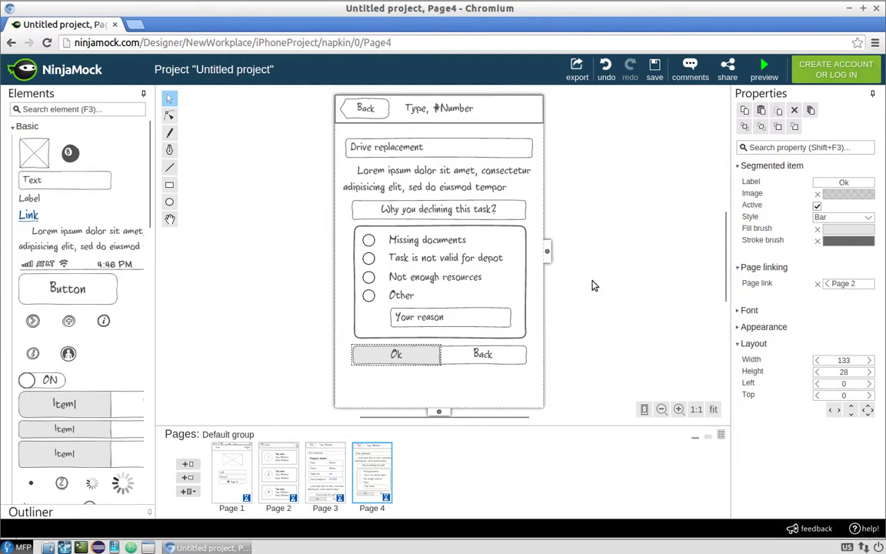
click(484, 355)
click(827, 285)
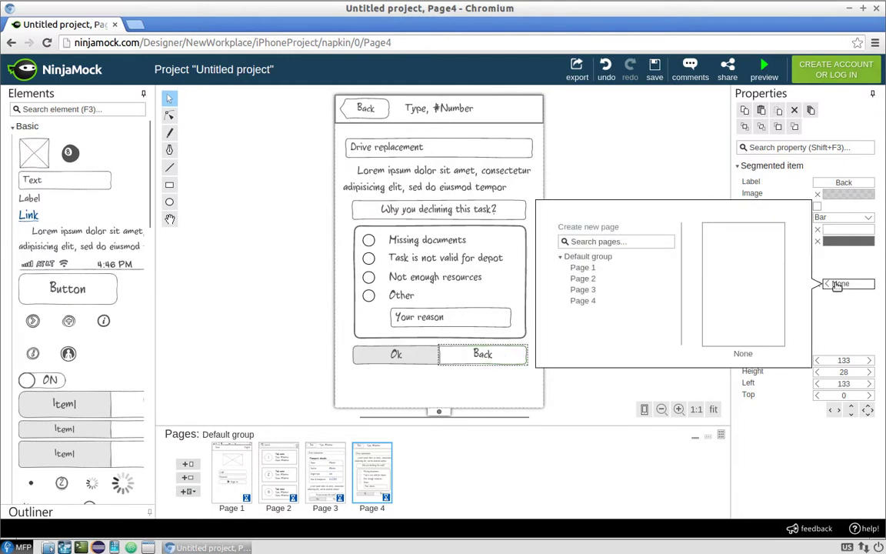
click(590, 280)
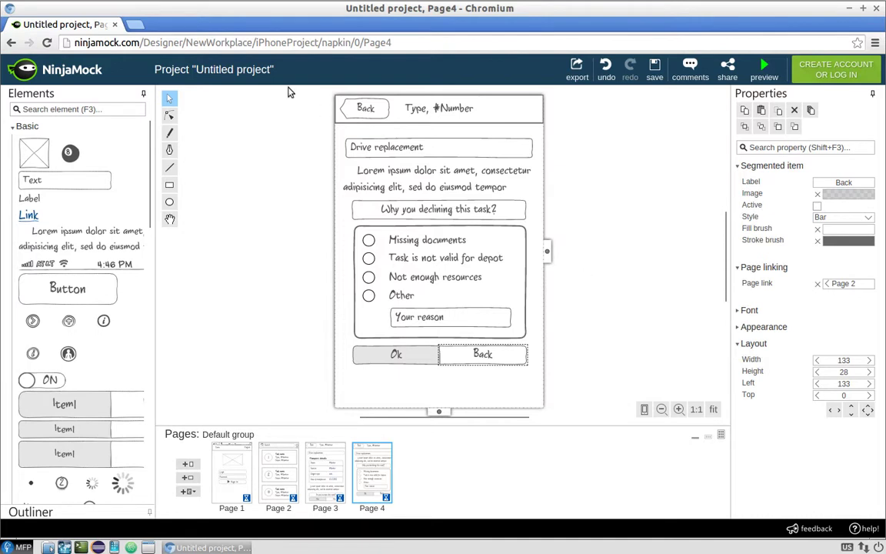
Step: Link the Back item in Page 4's navigation bar to Page 3
click(368, 112)
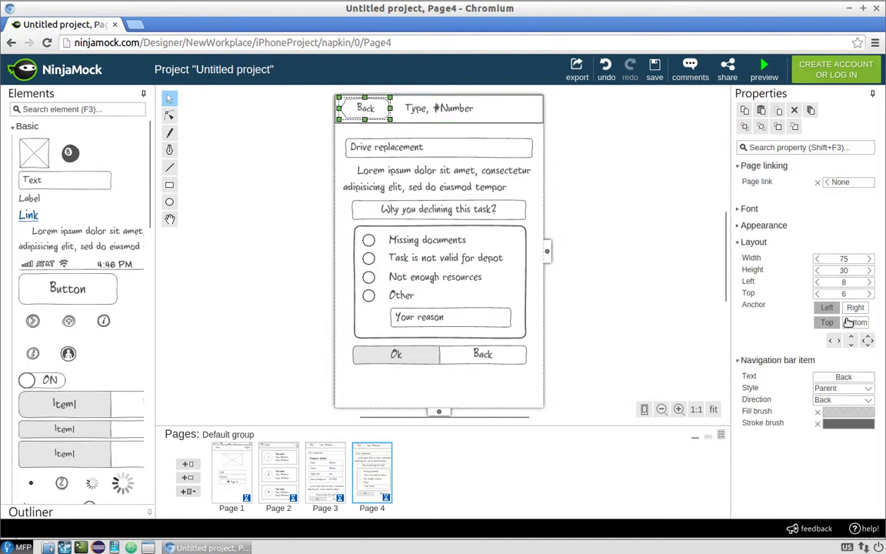
click(847, 183)
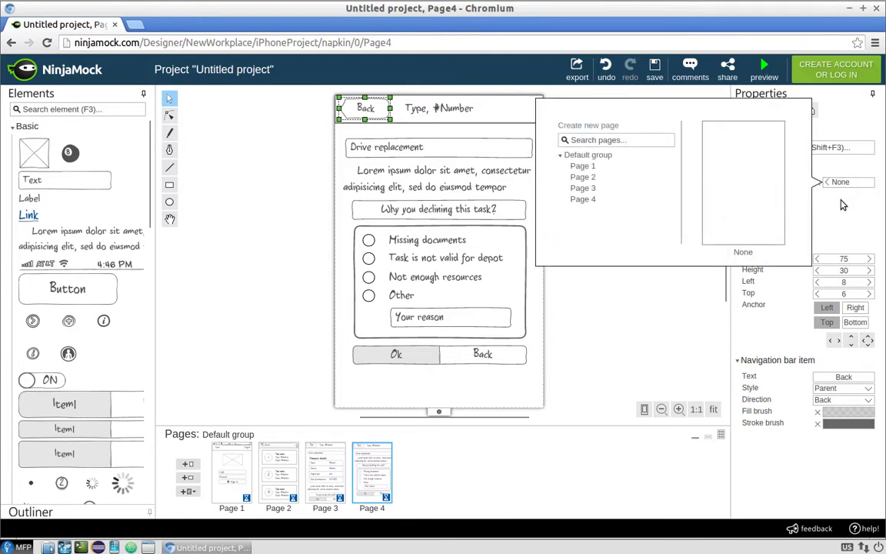
click(582, 188)
click(643, 211)
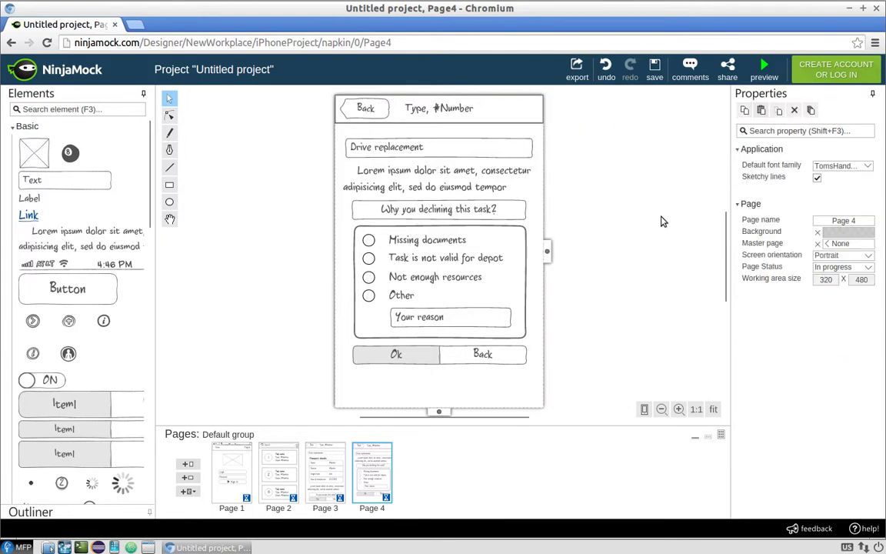
Step: Preview the prototype from Page 1, following the Demo link to the task list, opening the first task and going back
click(765, 69)
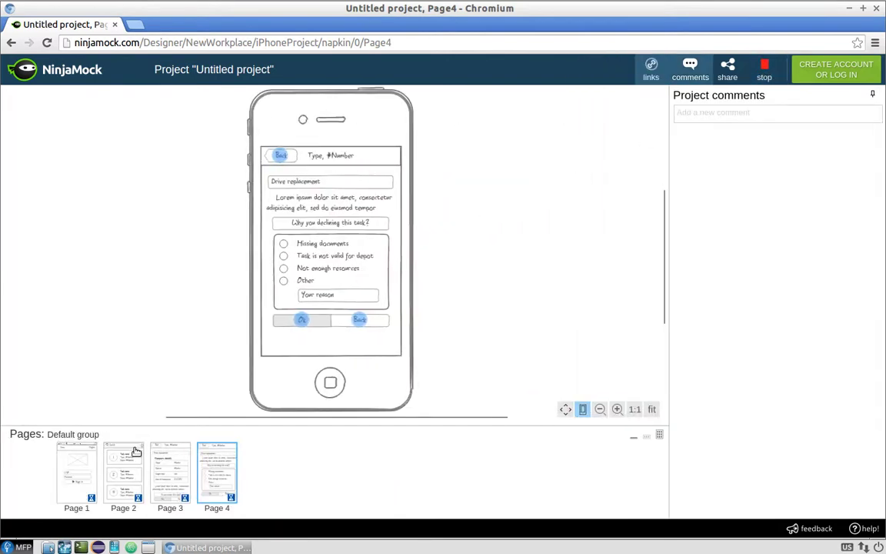
click(74, 461)
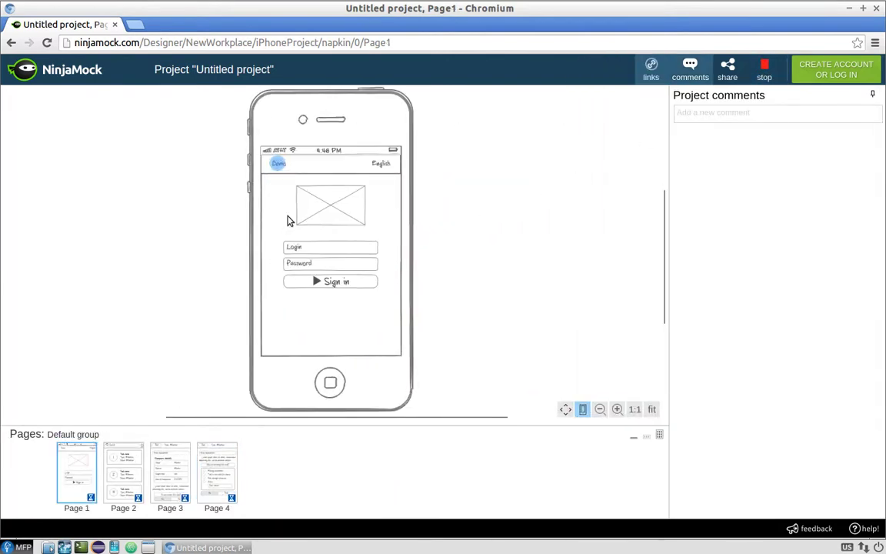
click(279, 165)
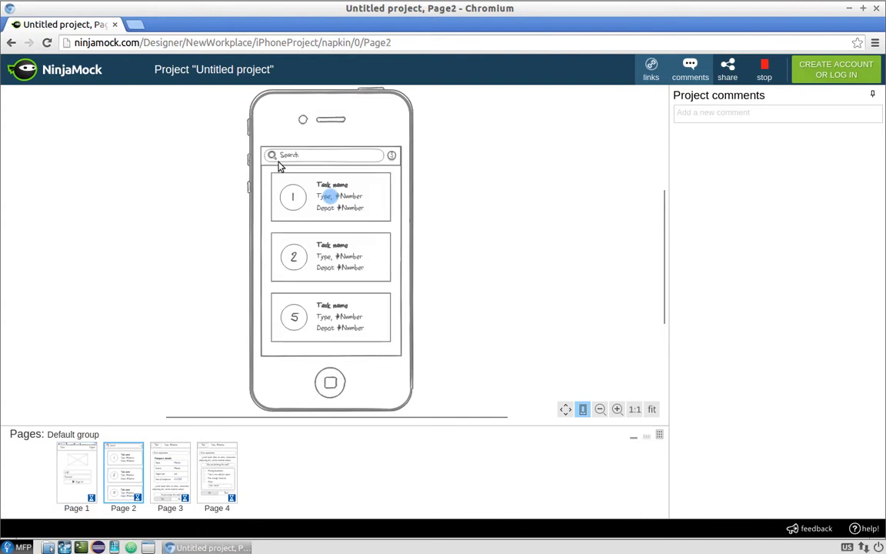
click(382, 190)
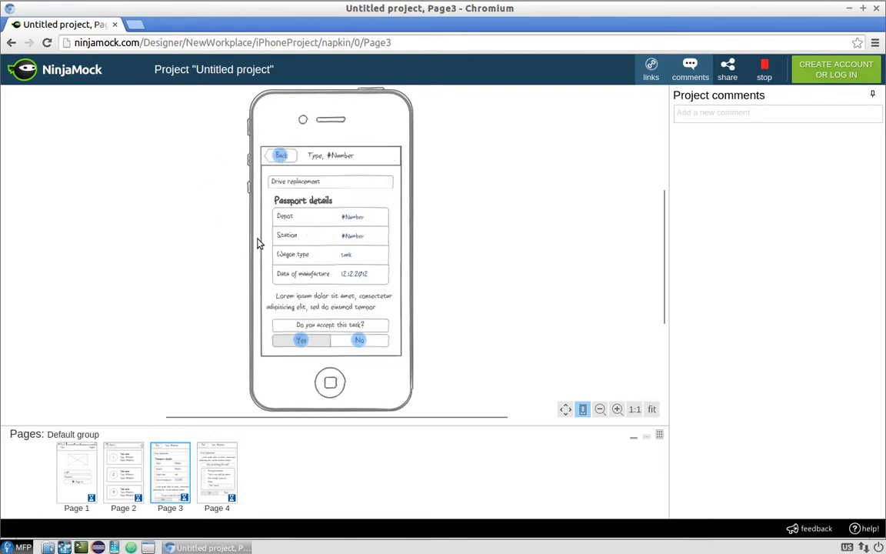
click(295, 158)
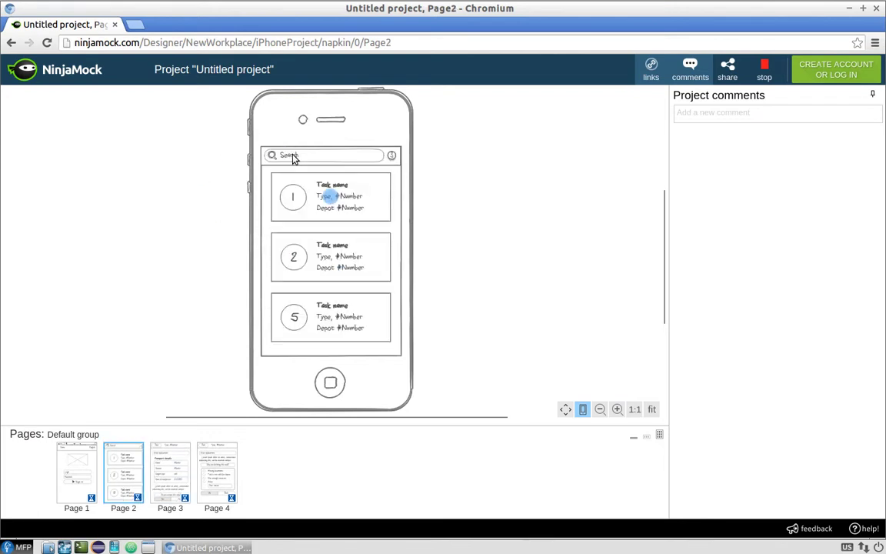
Step: Test the decline path from the first task by answering No and accepting with Ok, and stop the preview
click(384, 188)
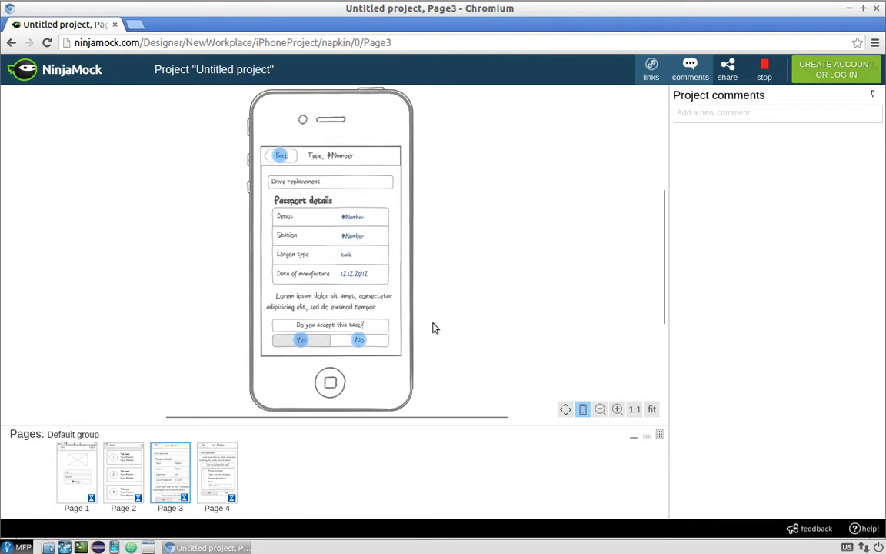
click(380, 340)
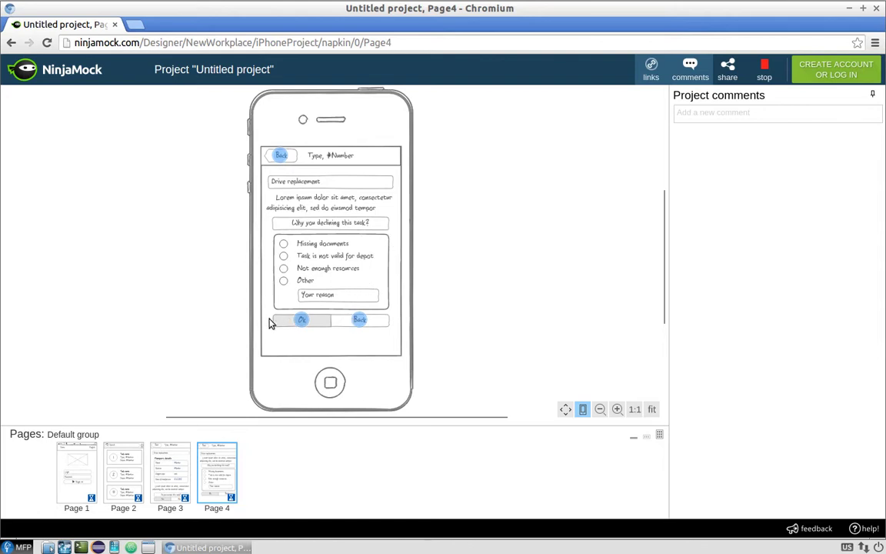
click(325, 321)
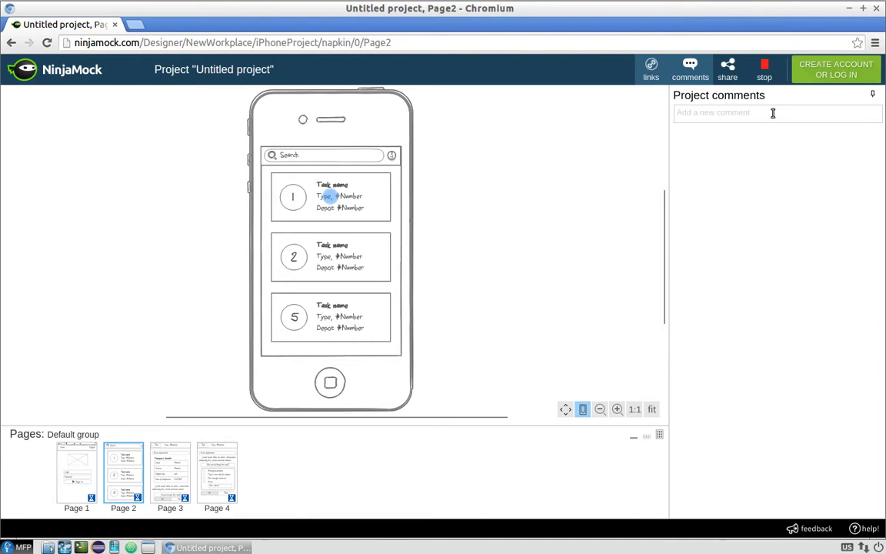
click(766, 73)
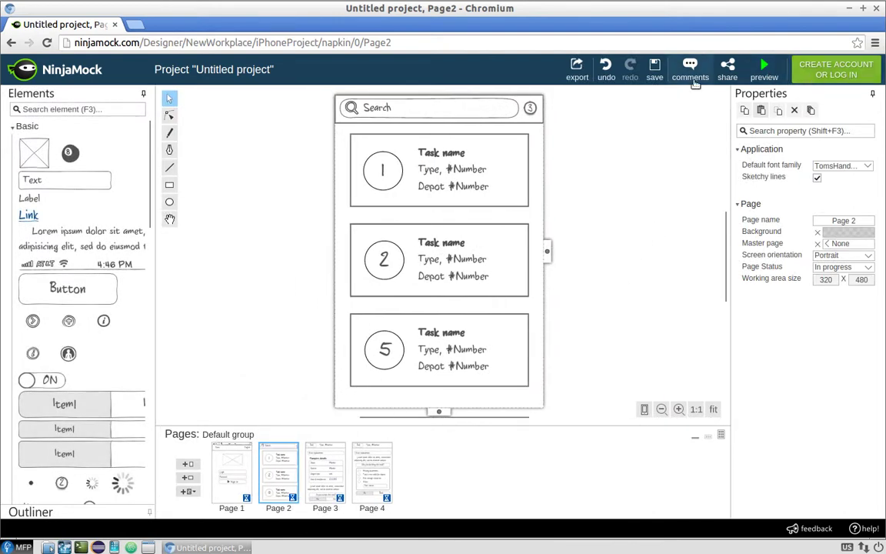
Step: Examine the project export formats and the options for PNG, and close the export settings without exporting
click(577, 70)
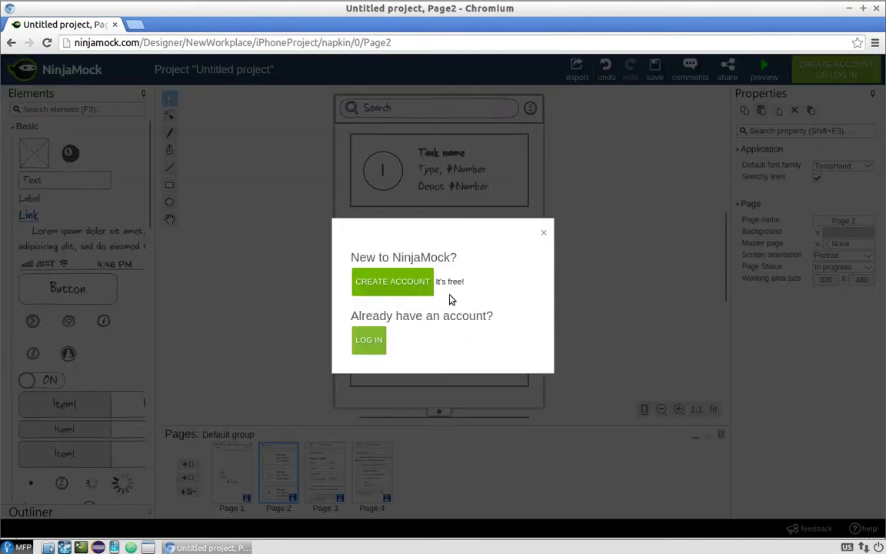
click(543, 233)
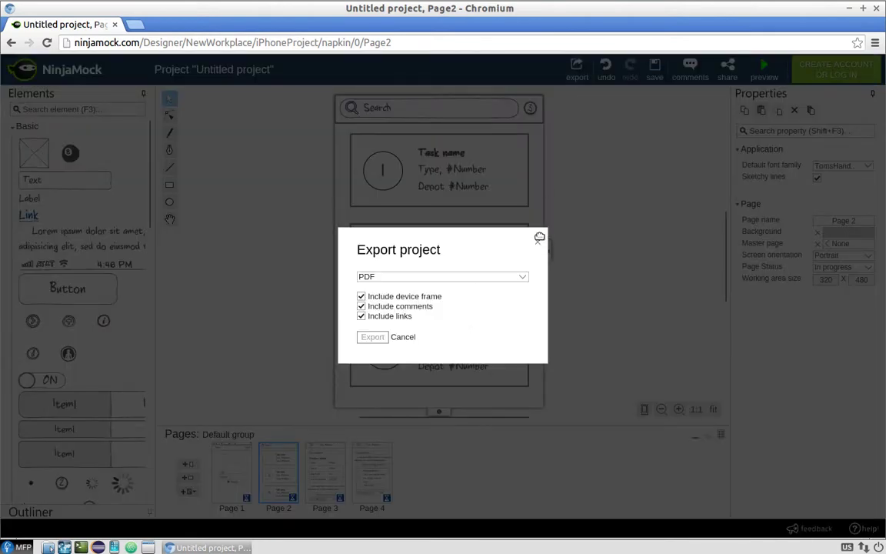
click(471, 275)
click(461, 298)
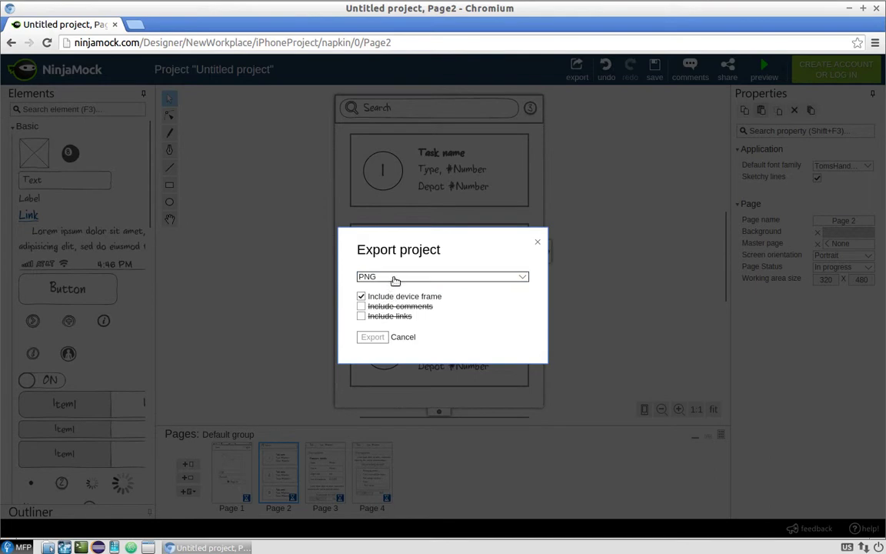
click(393, 278)
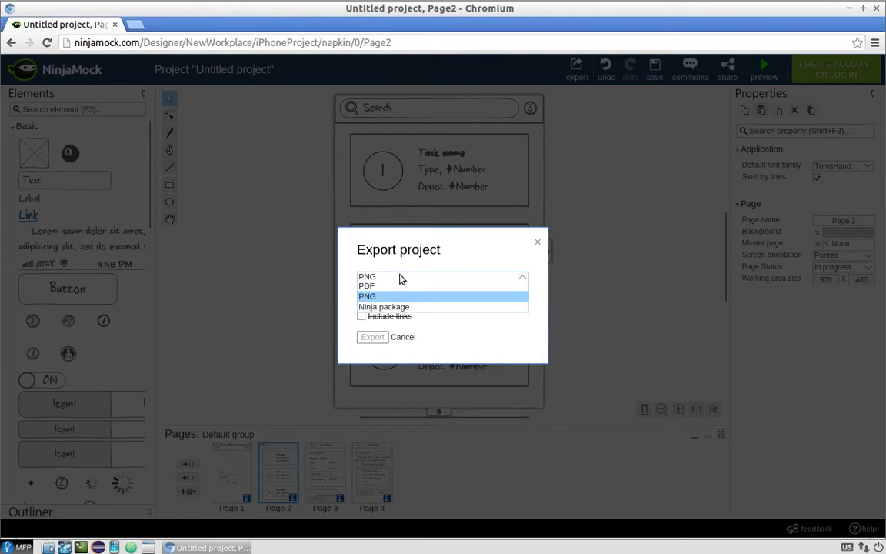
click(538, 243)
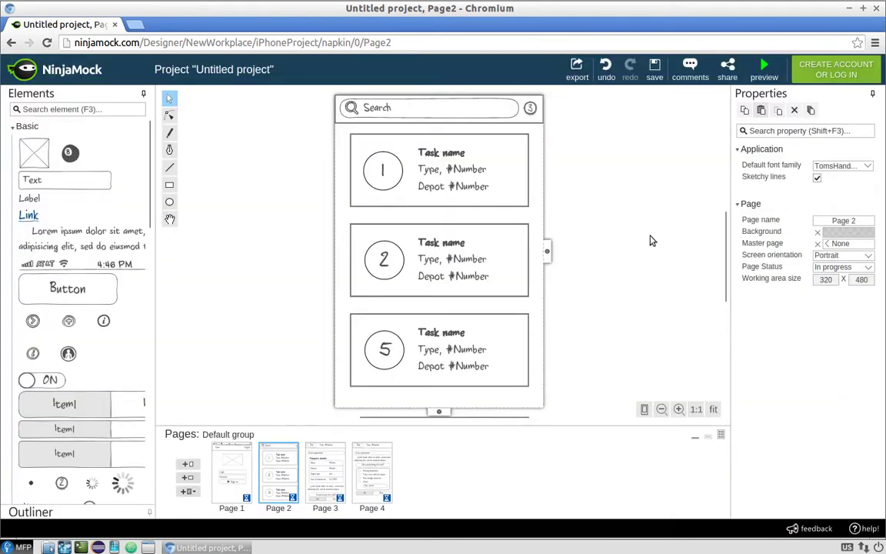